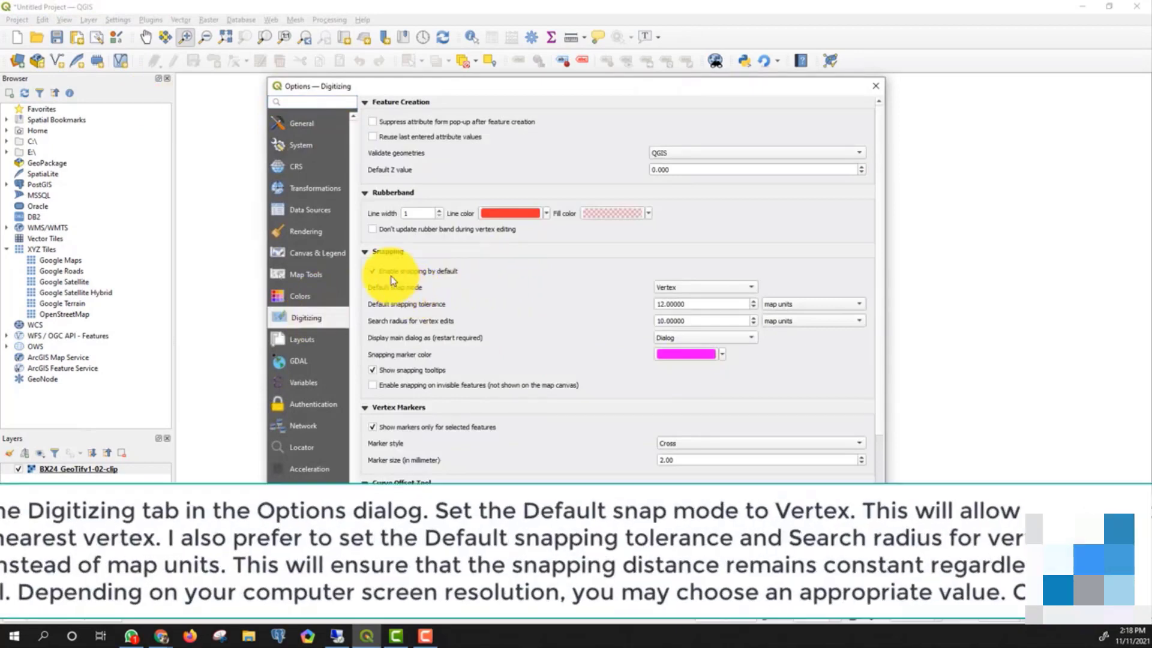
Enable snapping by default, keep the default snapping tolerance in map units, and accept the digitizing options
left_click(372, 273)
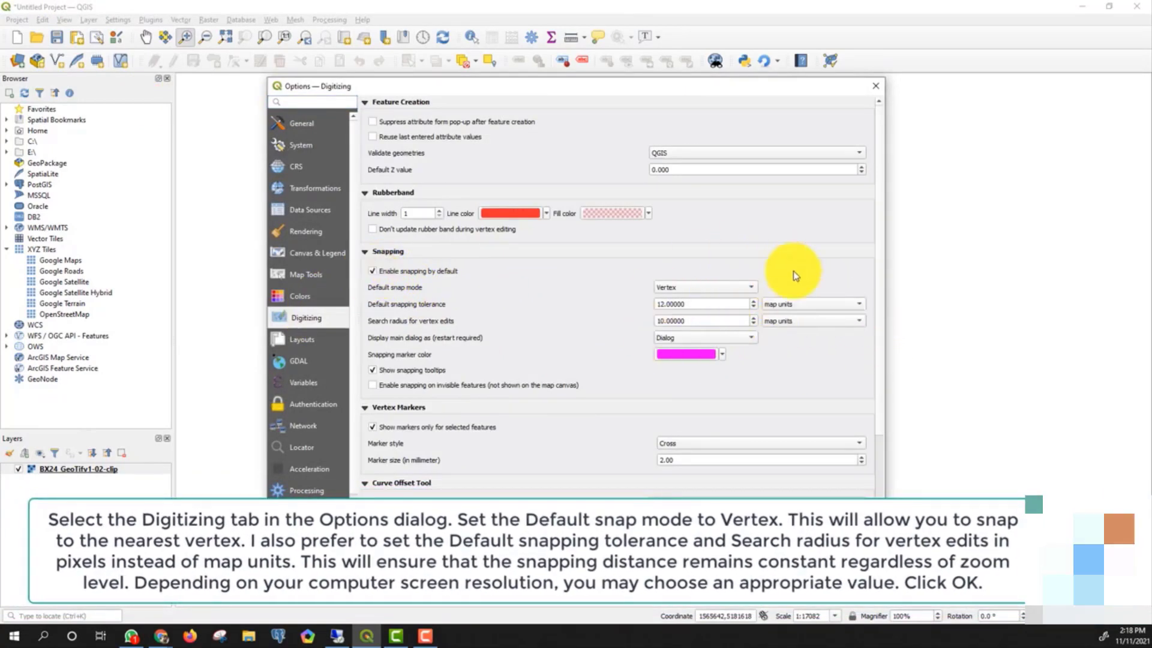
left_click(813, 304)
left_click(813, 304)
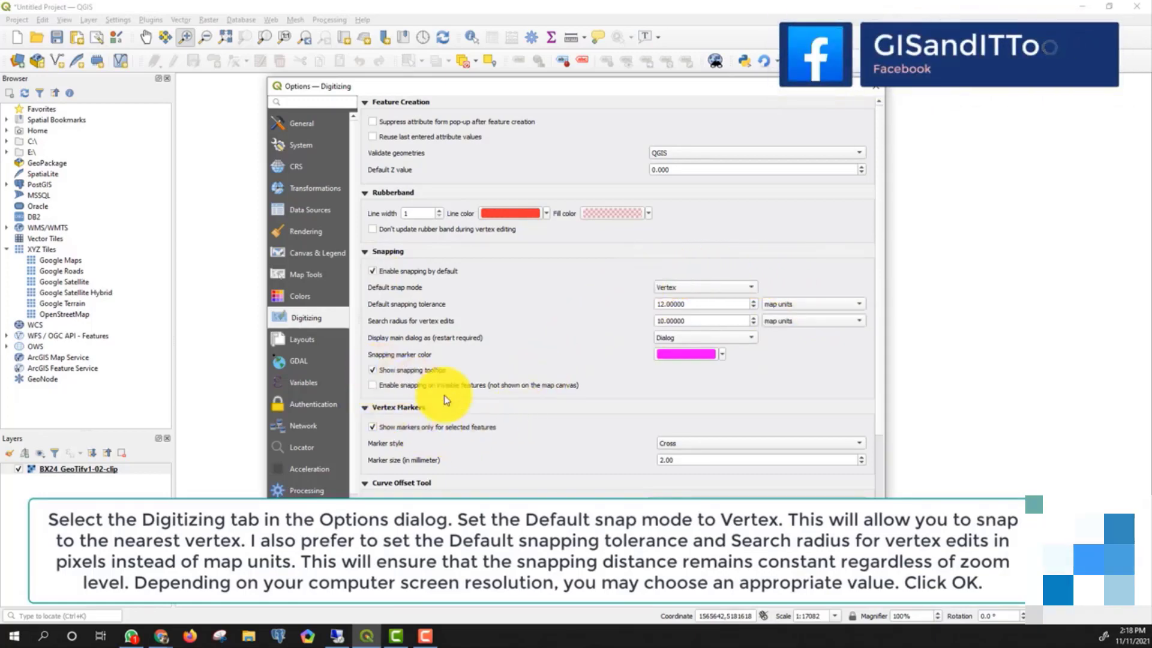
left_click(737, 533)
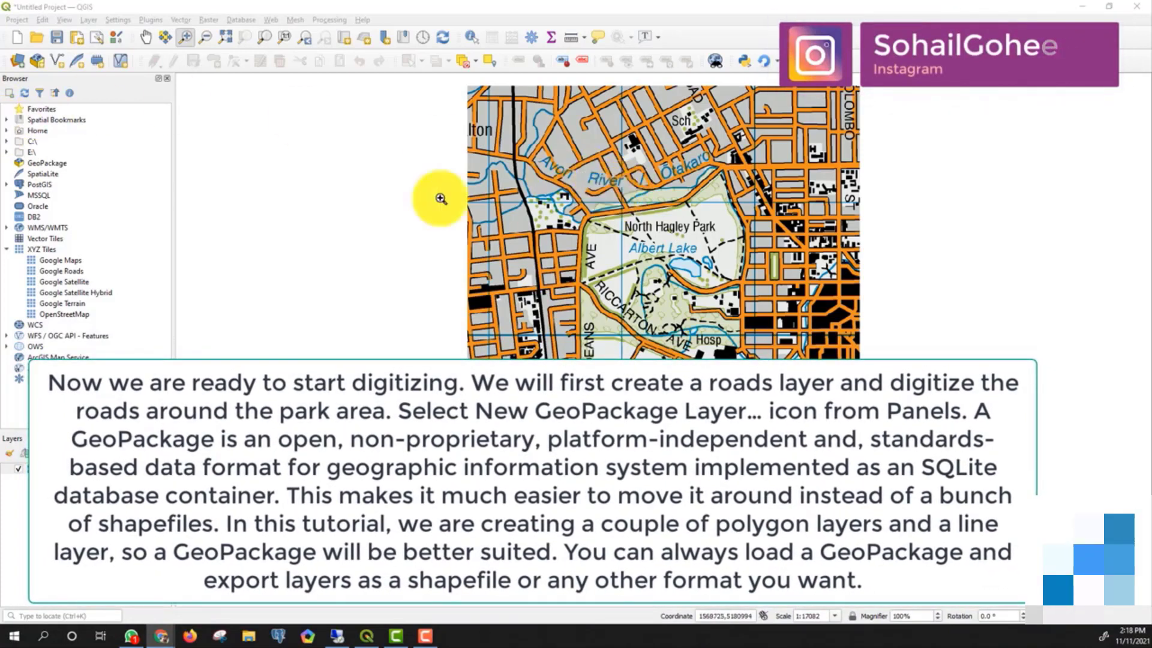
Start a new GeoPackage layer and save its database as digitizing.gpkg in the qgis folder on drive E
left_click(38, 59)
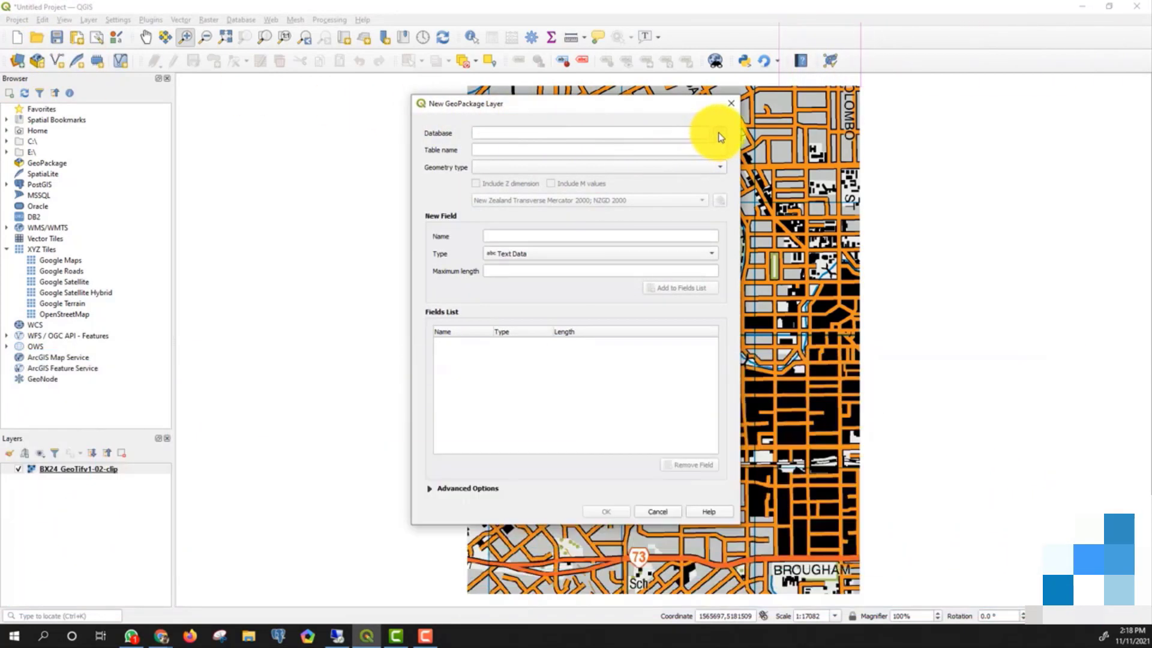
left_click(715, 132)
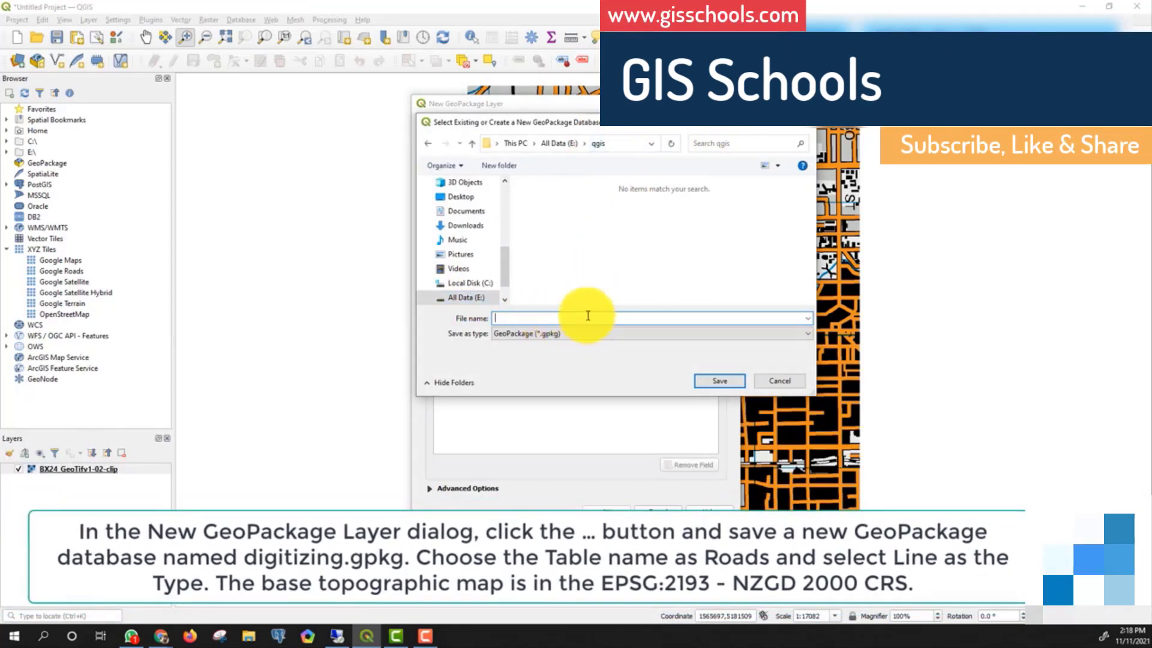
type("di")
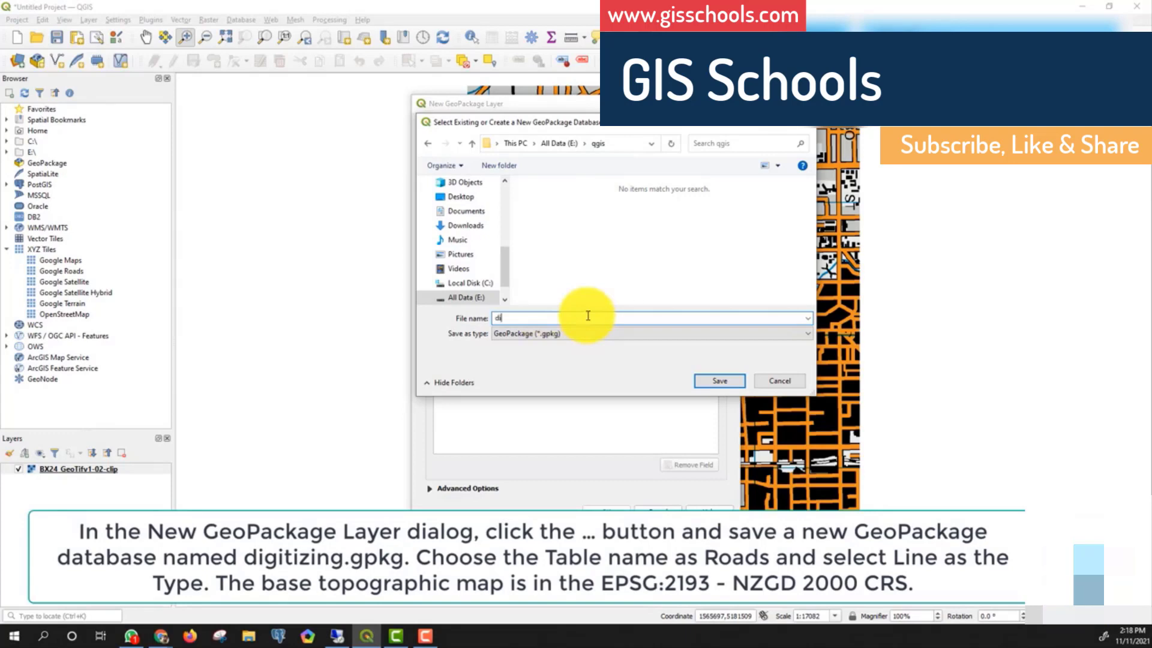
type("gitizing")
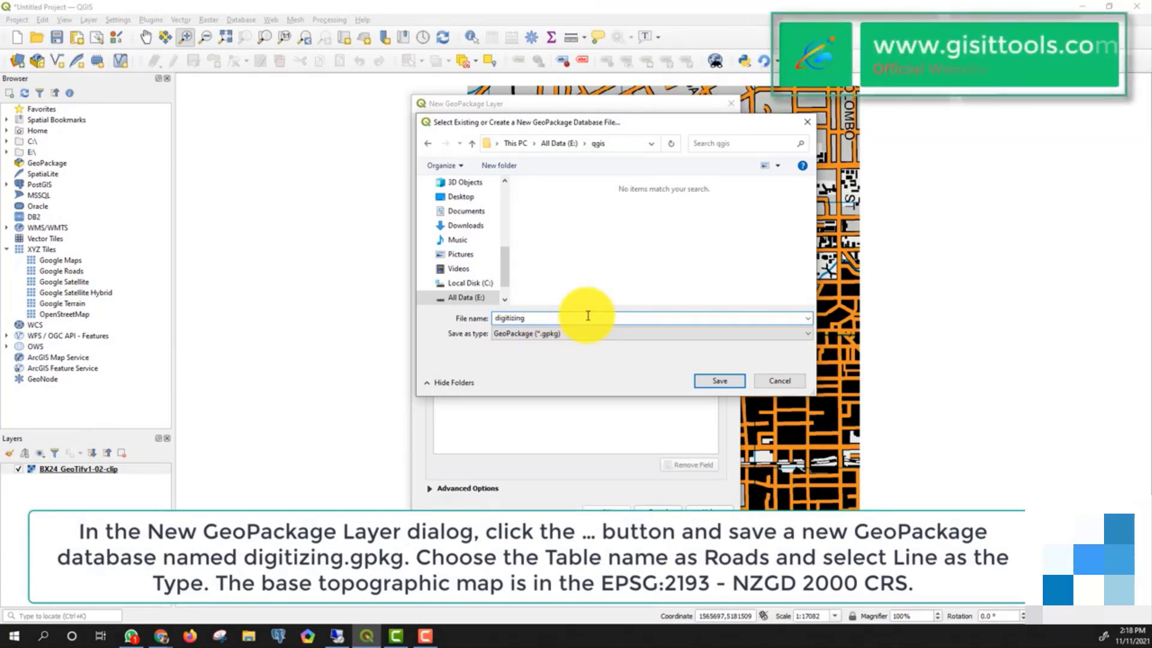
type(".")
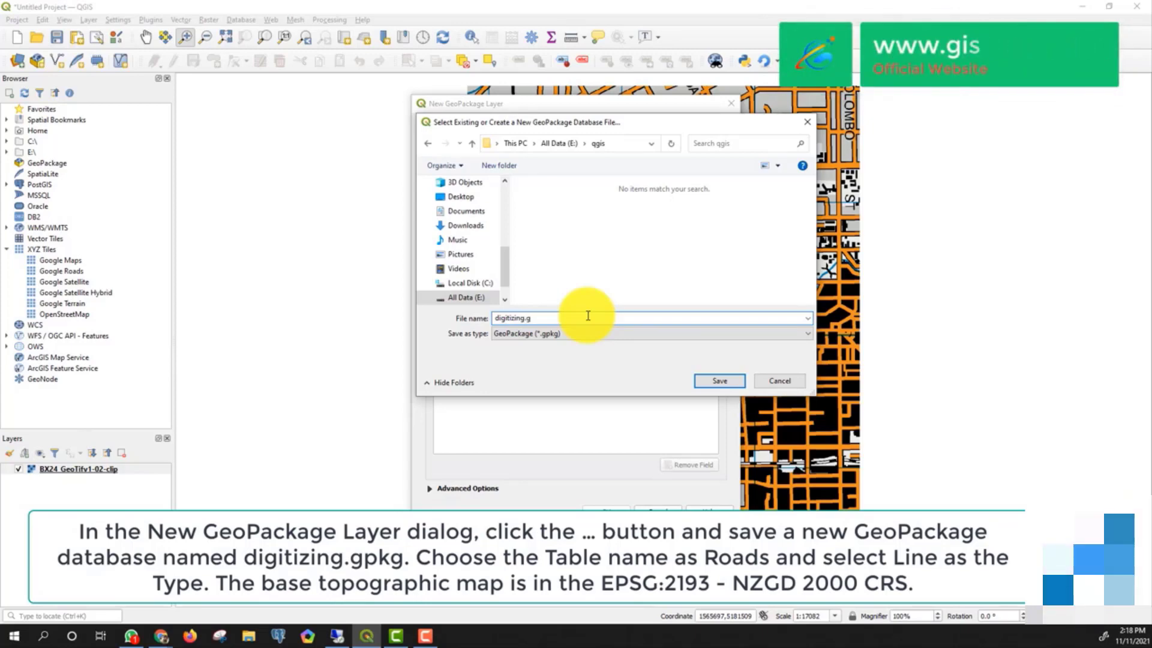
type("gpk")
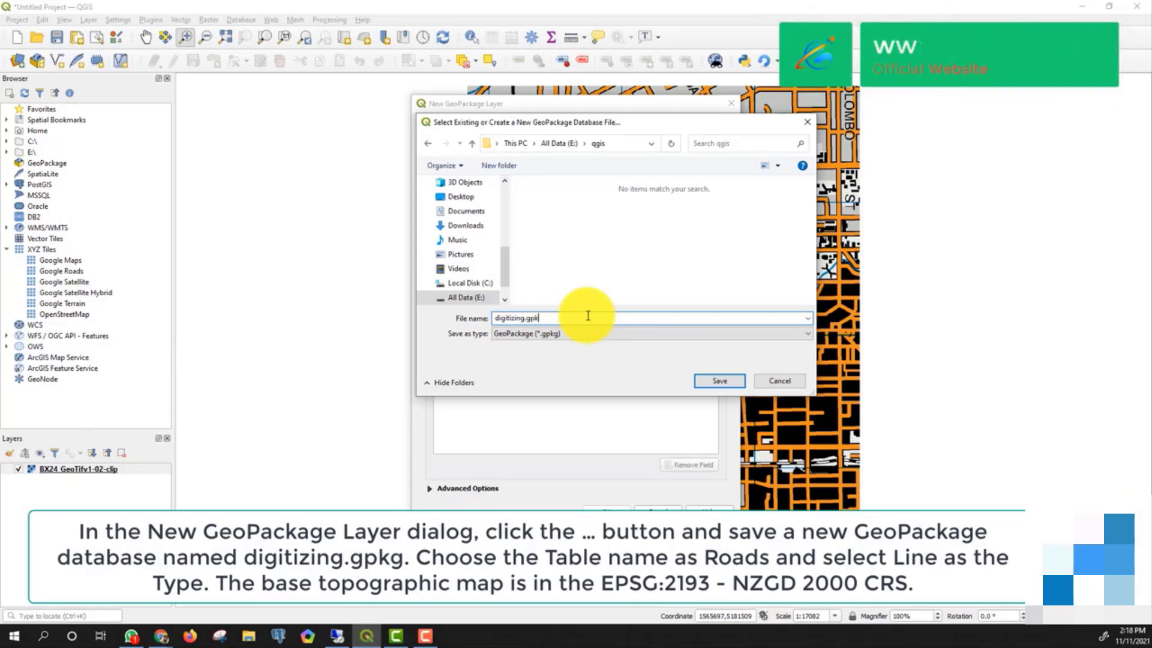
type("g")
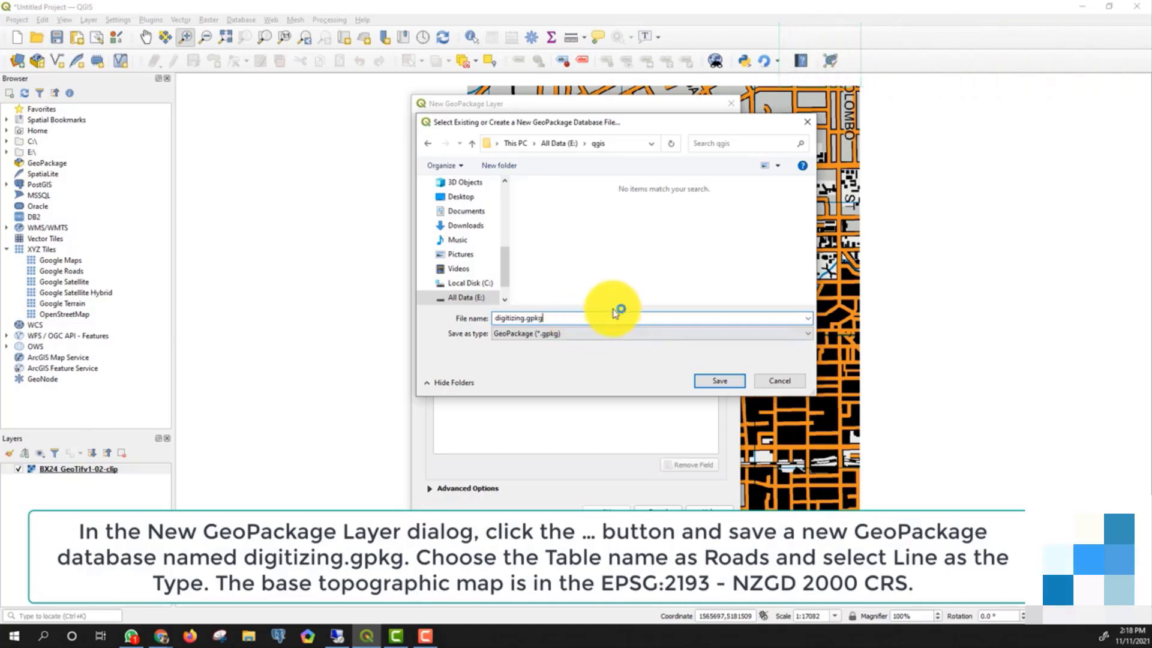
left_click(735, 381)
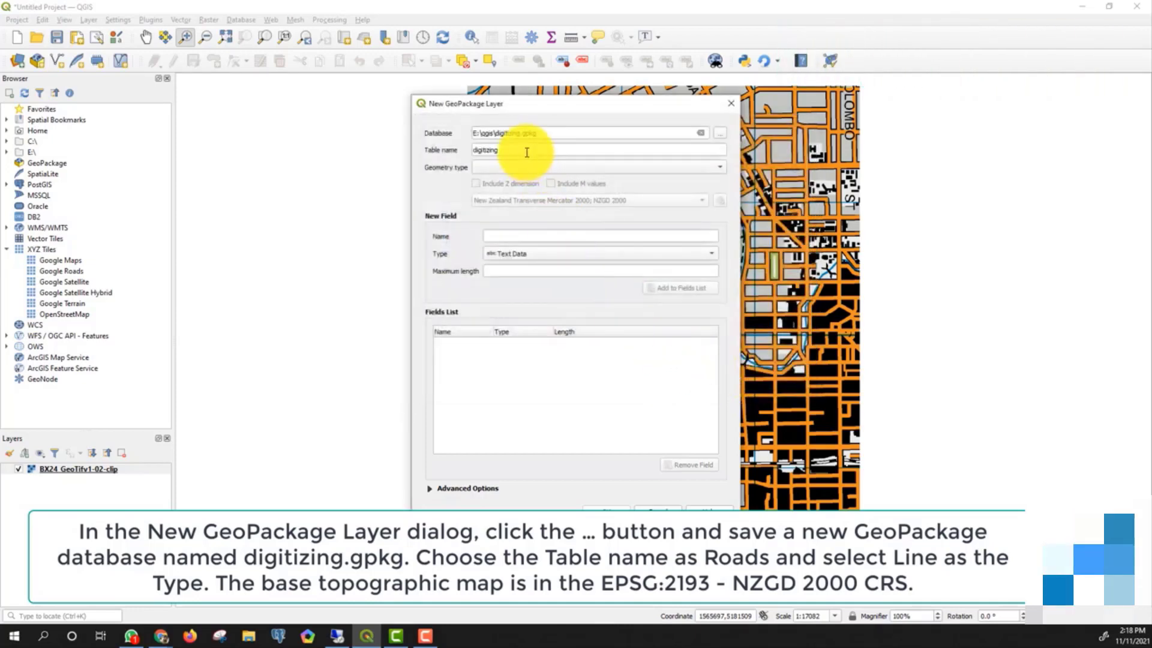
Name the new layer's table Roads and set its geometry type to Line
left_click_drag(527, 152, 439, 154)
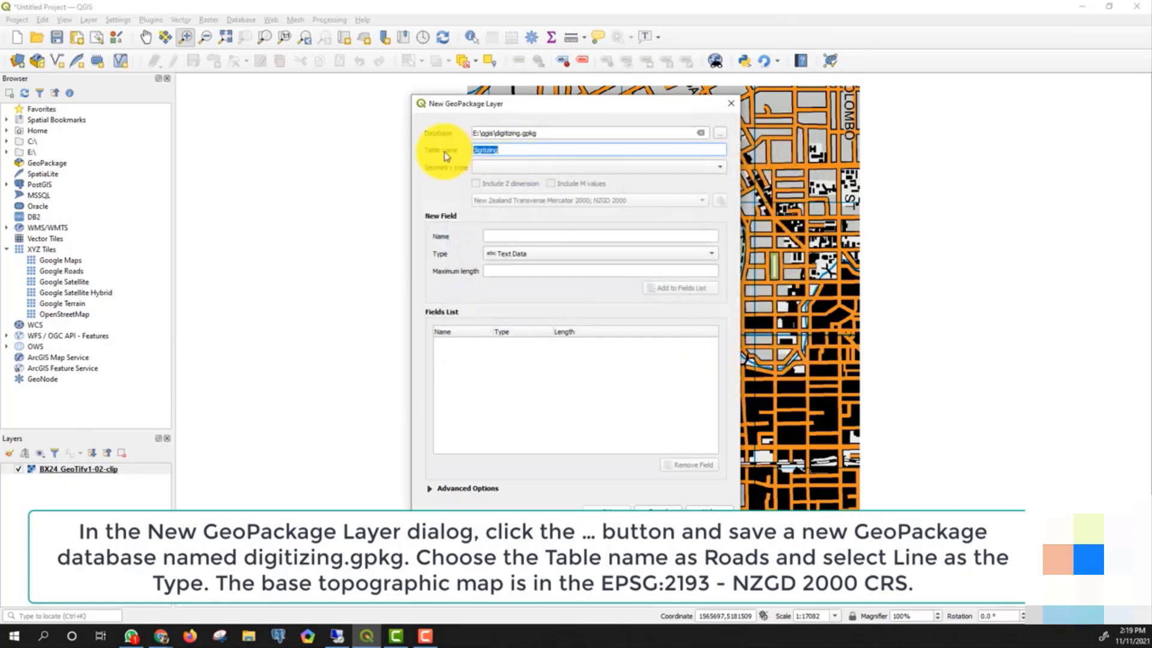
type("Roads")
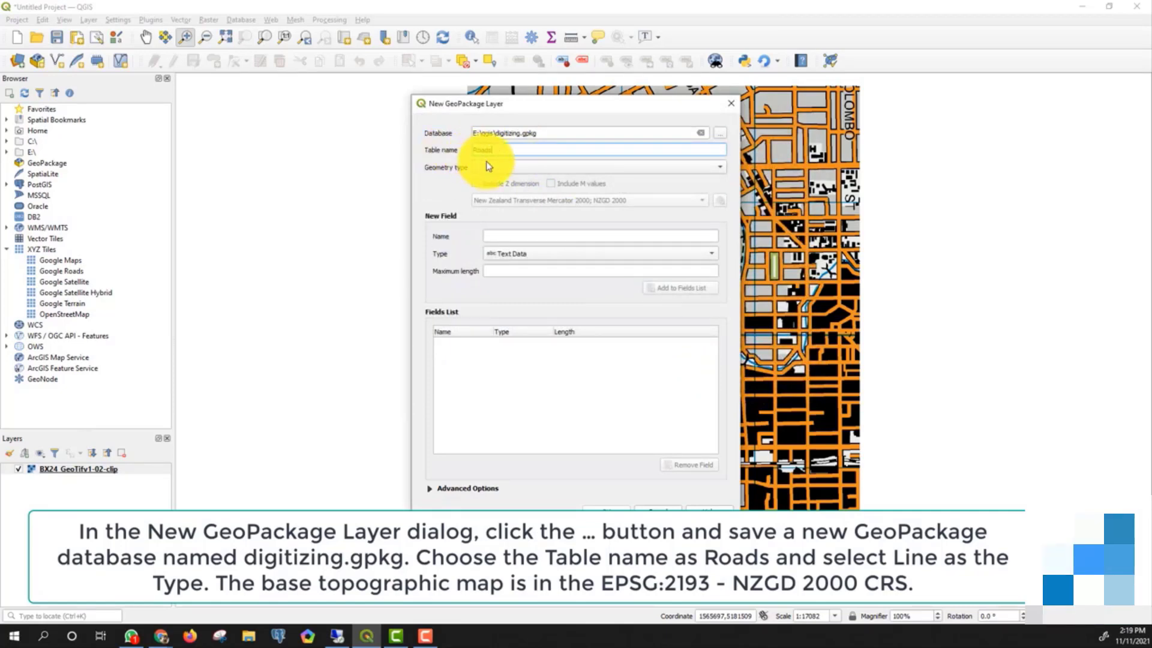
left_click(489, 167)
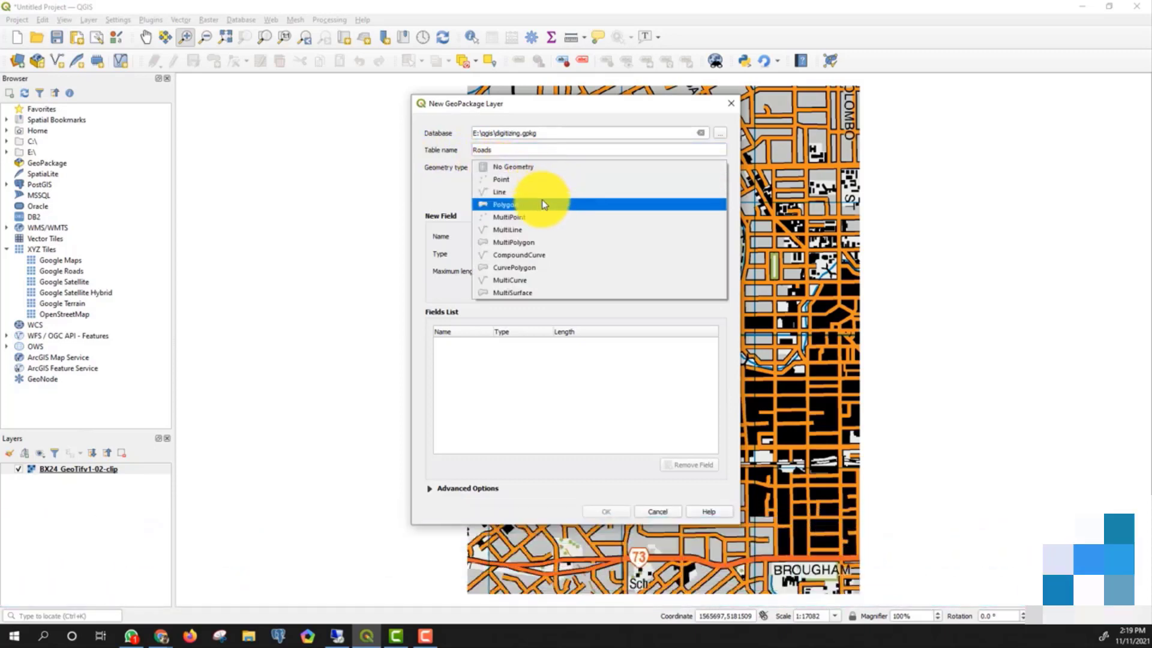
left_click(541, 195)
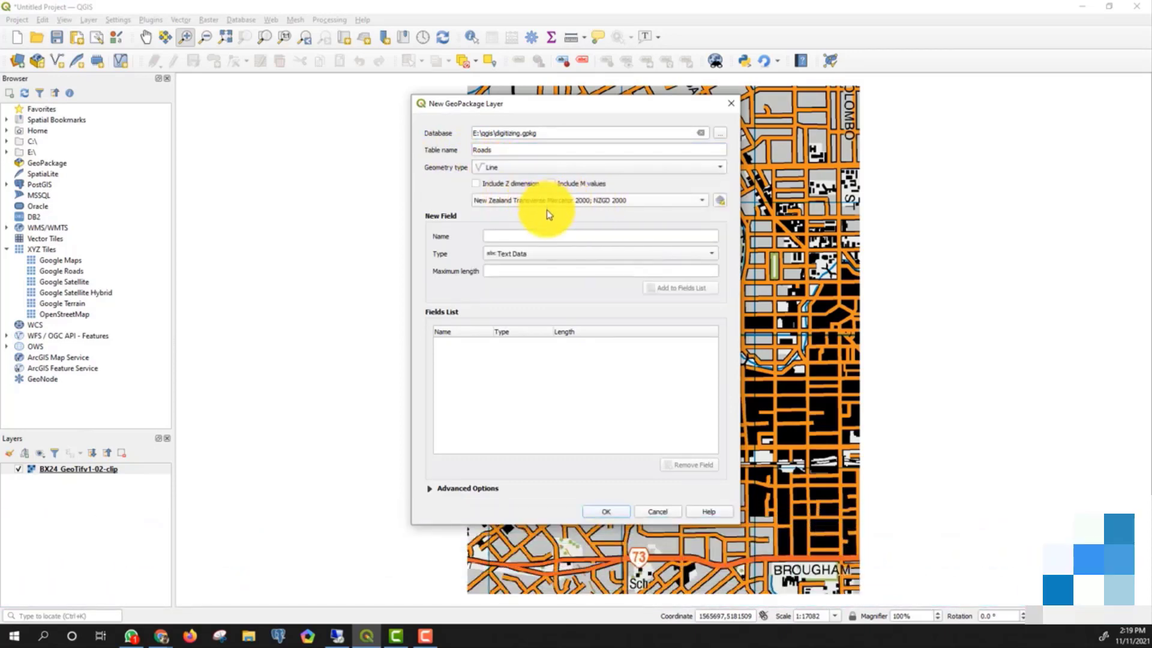
Add a text field called Name with a maximum length of 50 to the Roads layer
left_click(531, 238)
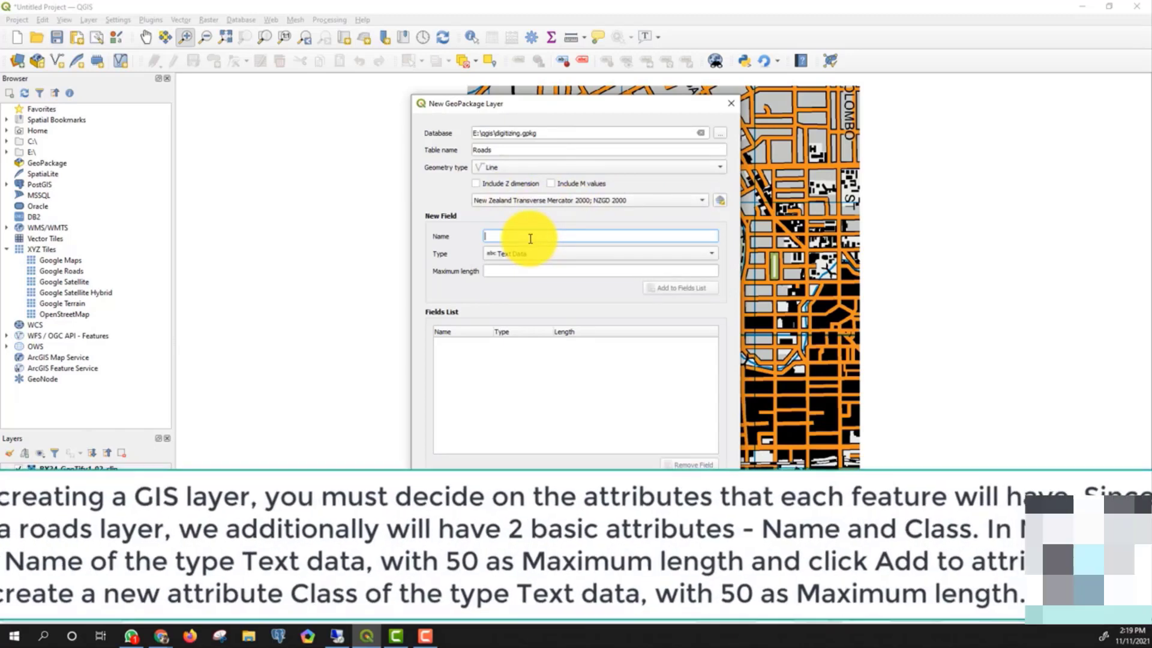
left_click(0, 136)
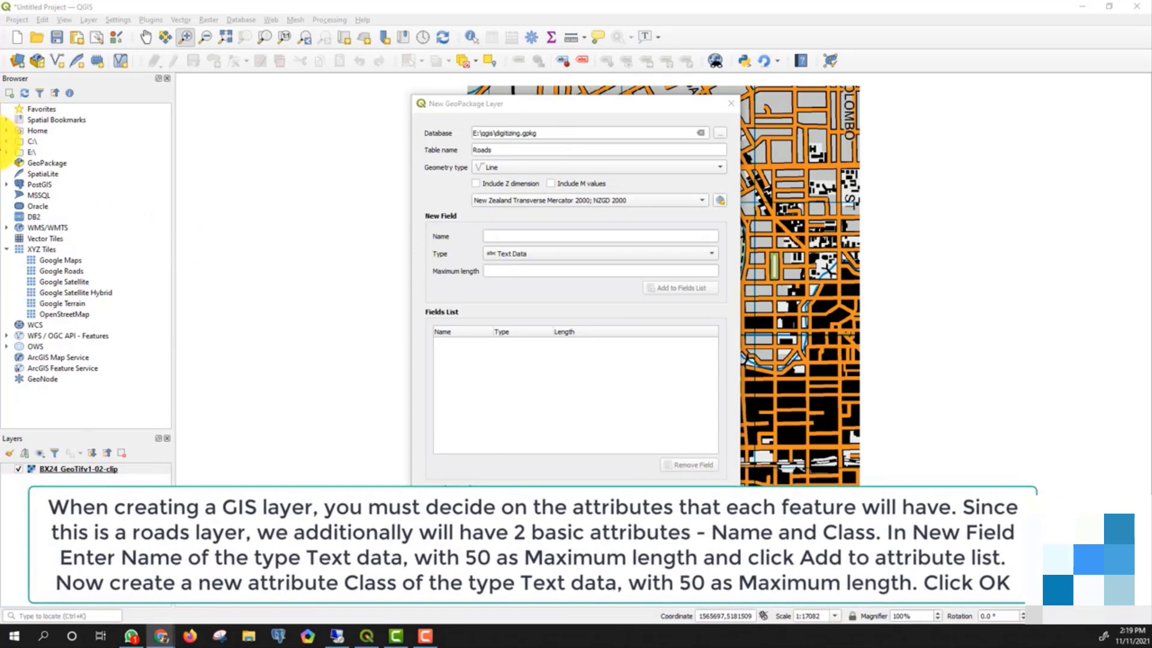
left_click(504, 236)
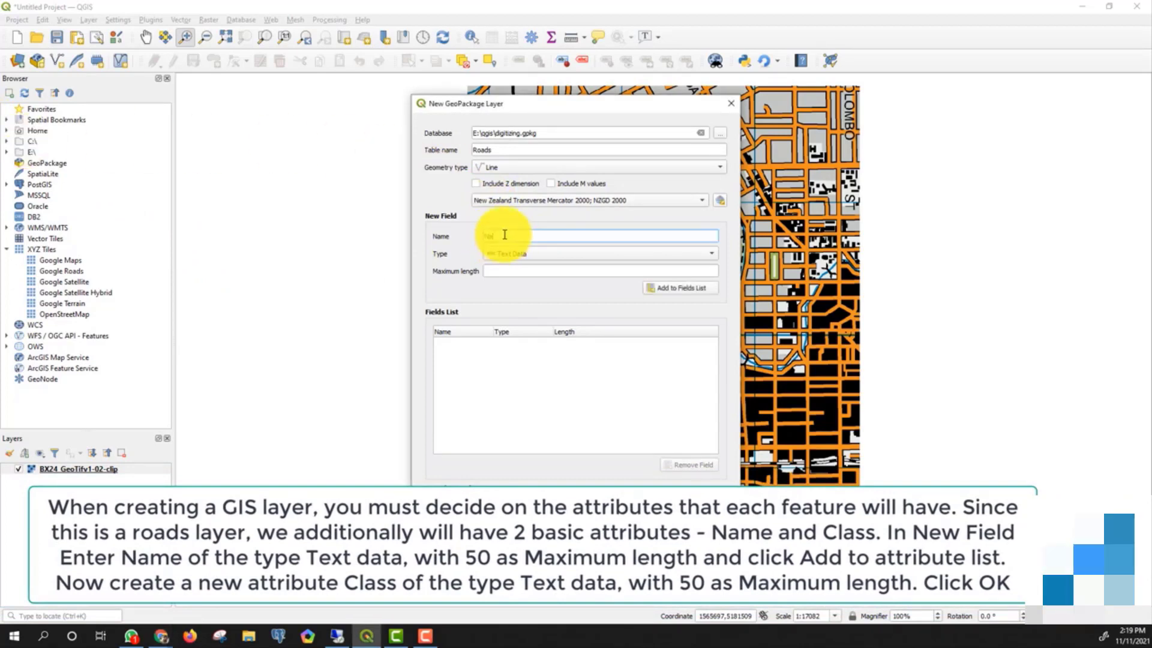
left_click(507, 270)
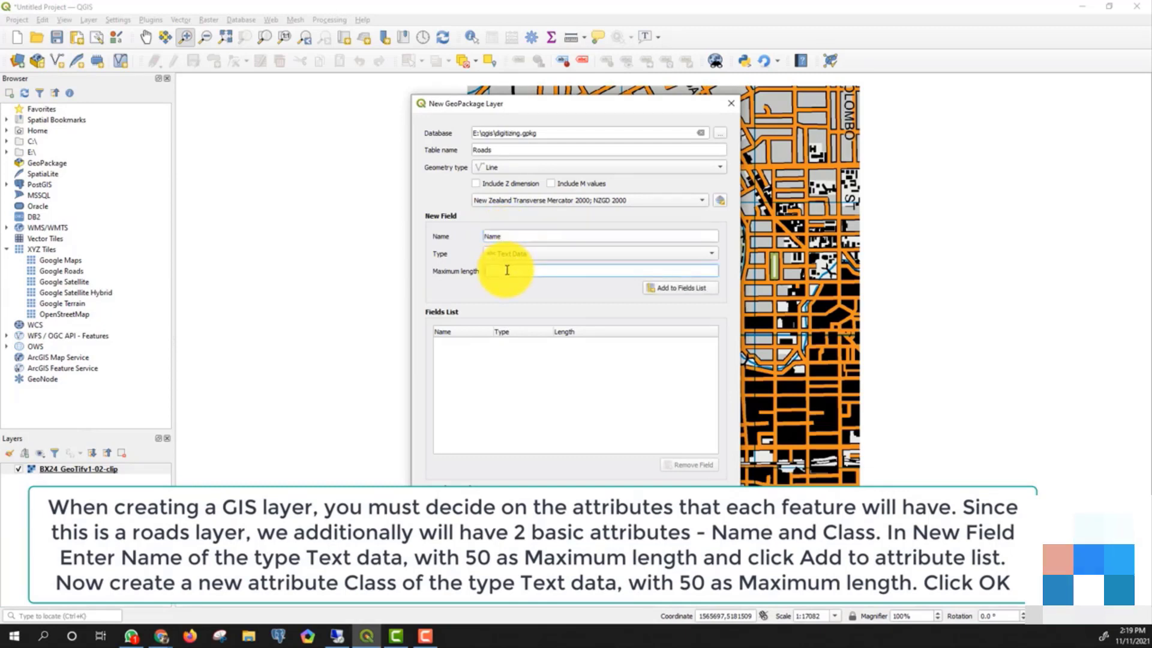
type("50")
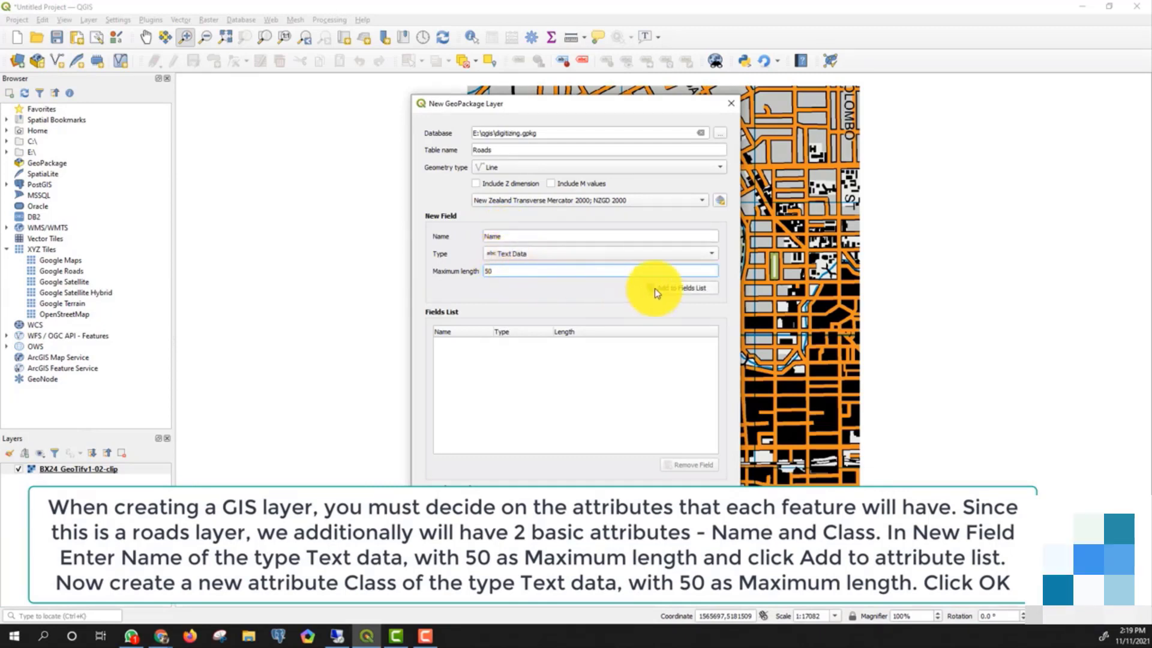
Add a text field called Class with a maximum length of 50 and create the Roads layer
left_click(538, 236)
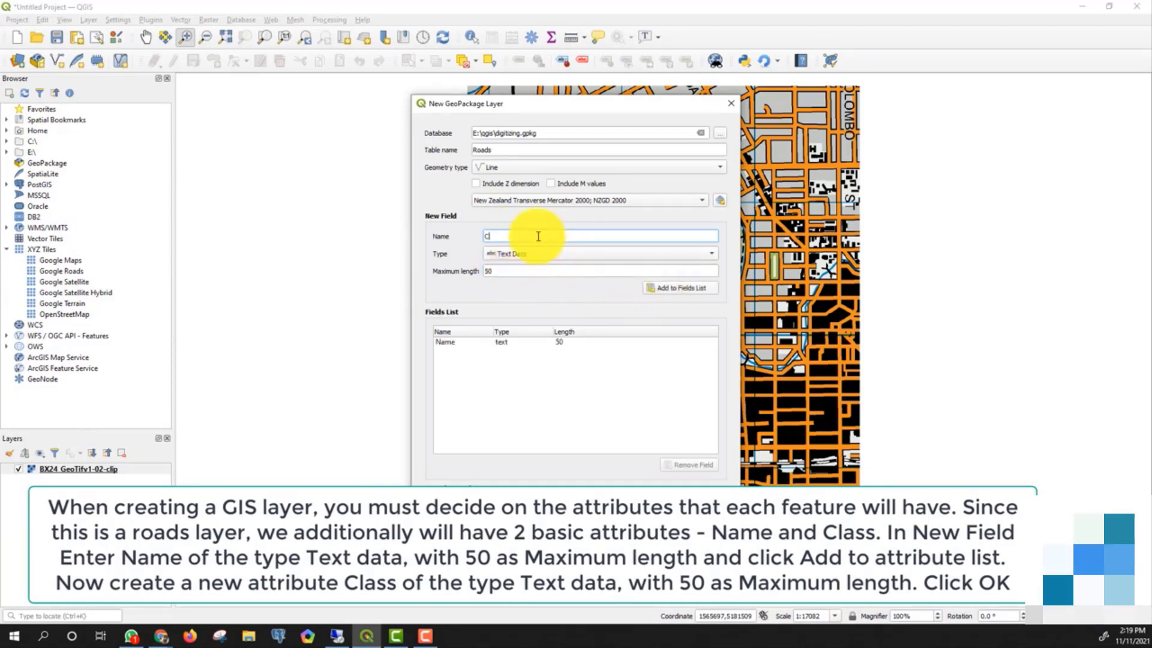
type("Class")
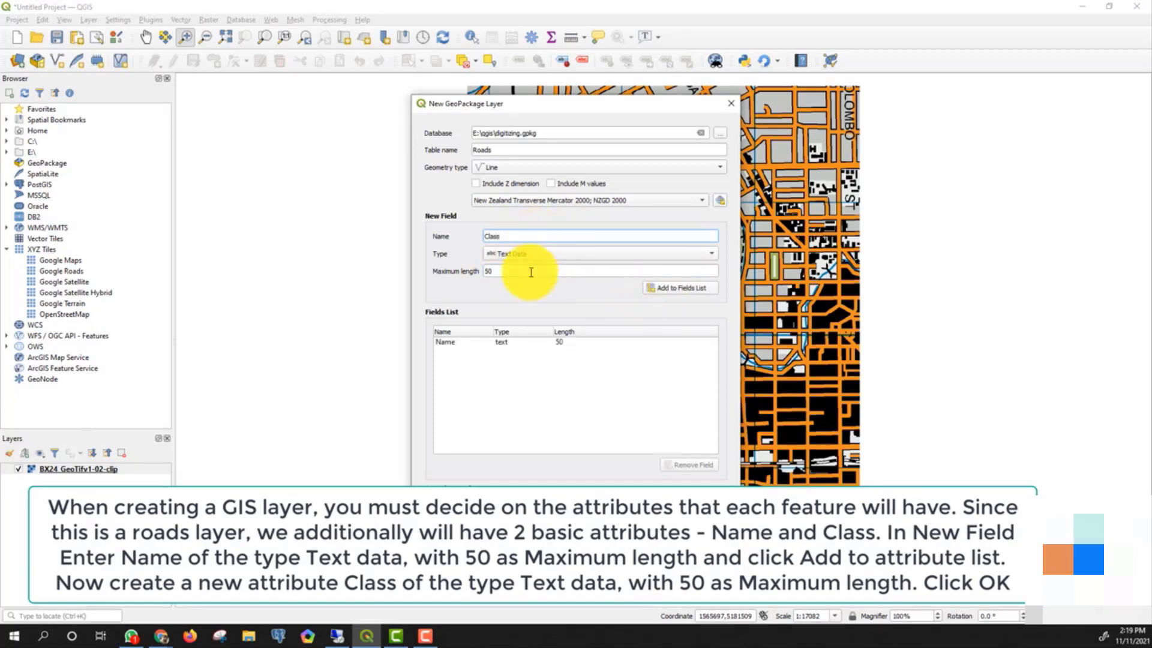
left_click(660, 288)
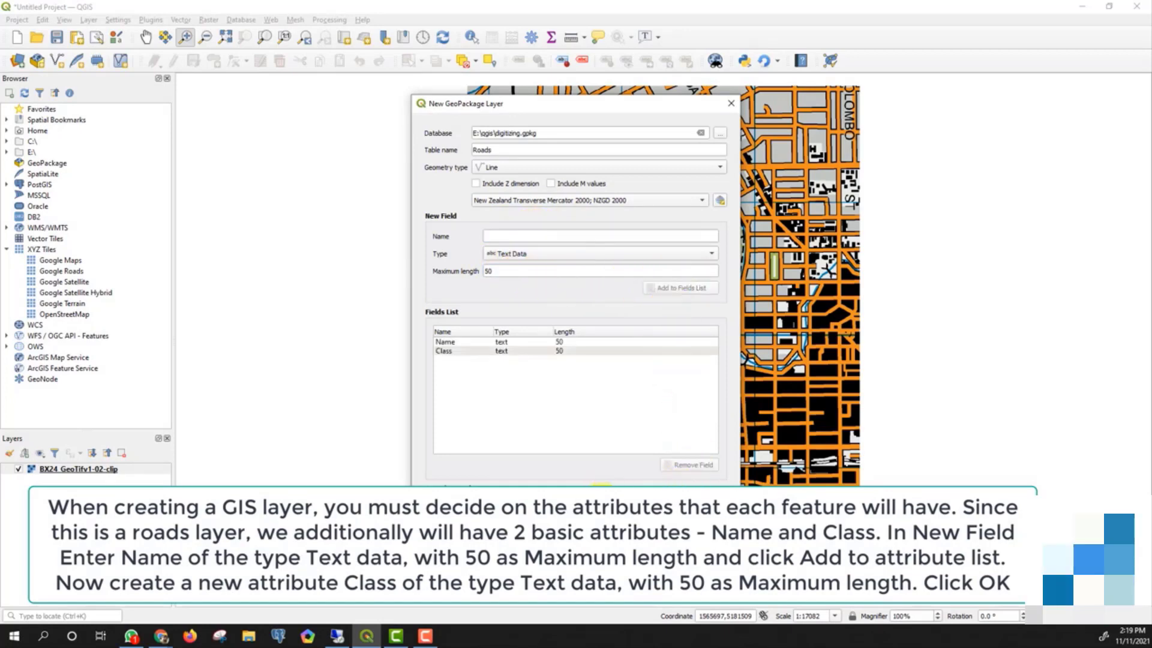
left_click(601, 499)
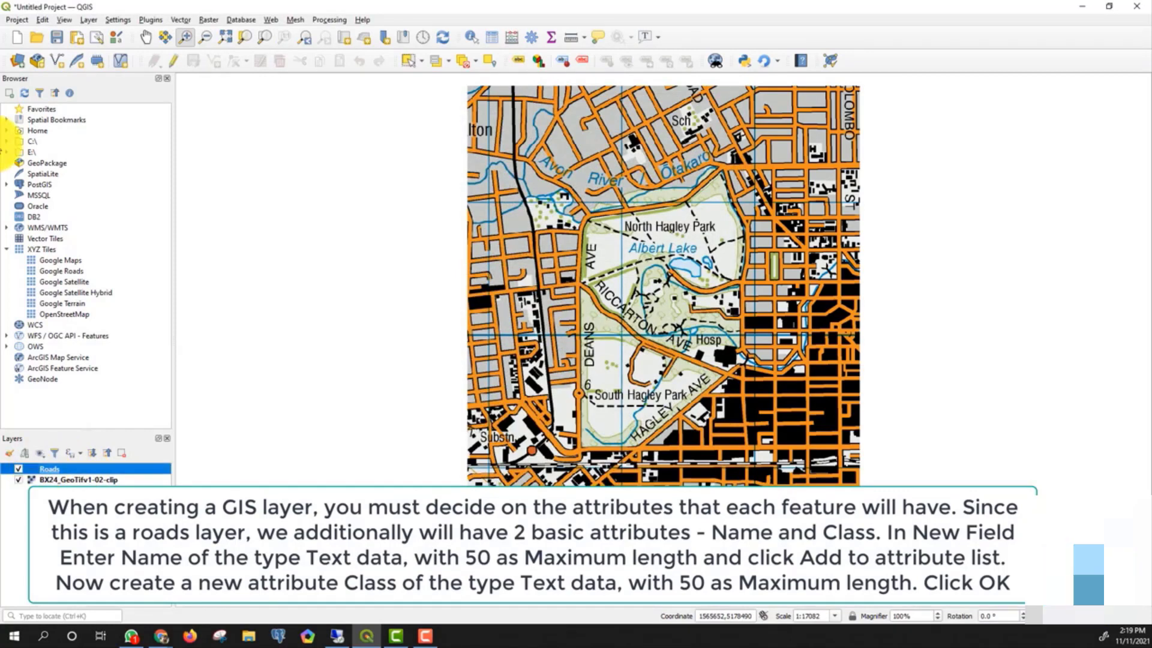
left_click(0, 151)
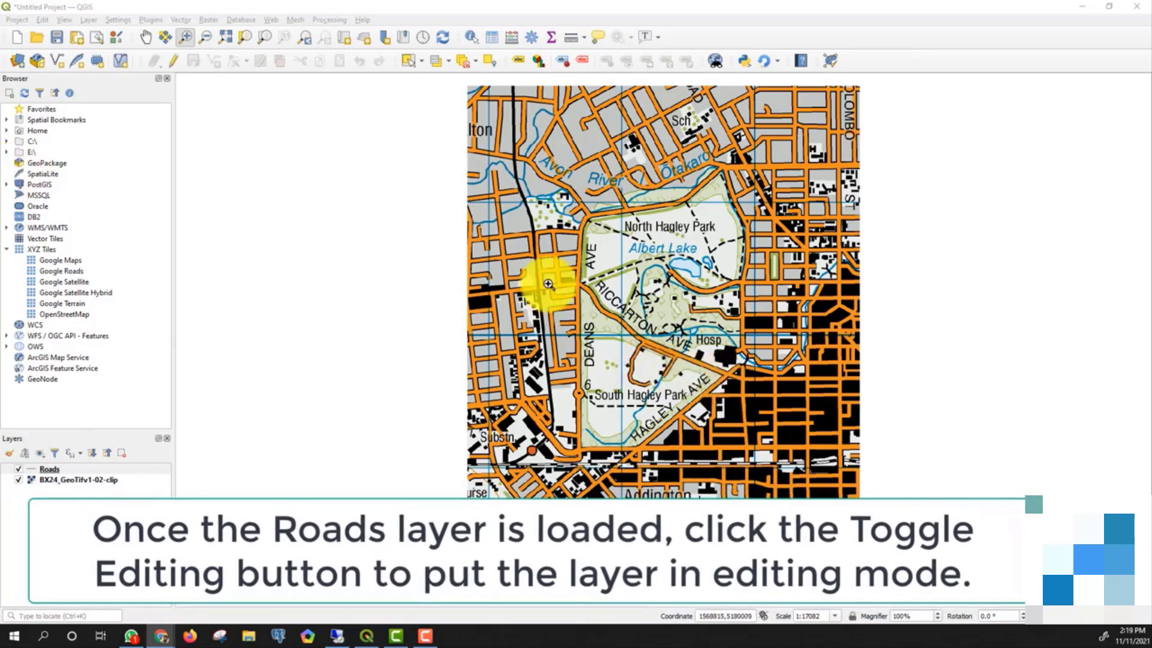
Turn on editing for the Roads layer and digitize Riccarton Ave through Hagley Park as a line feature
left_click(177, 65)
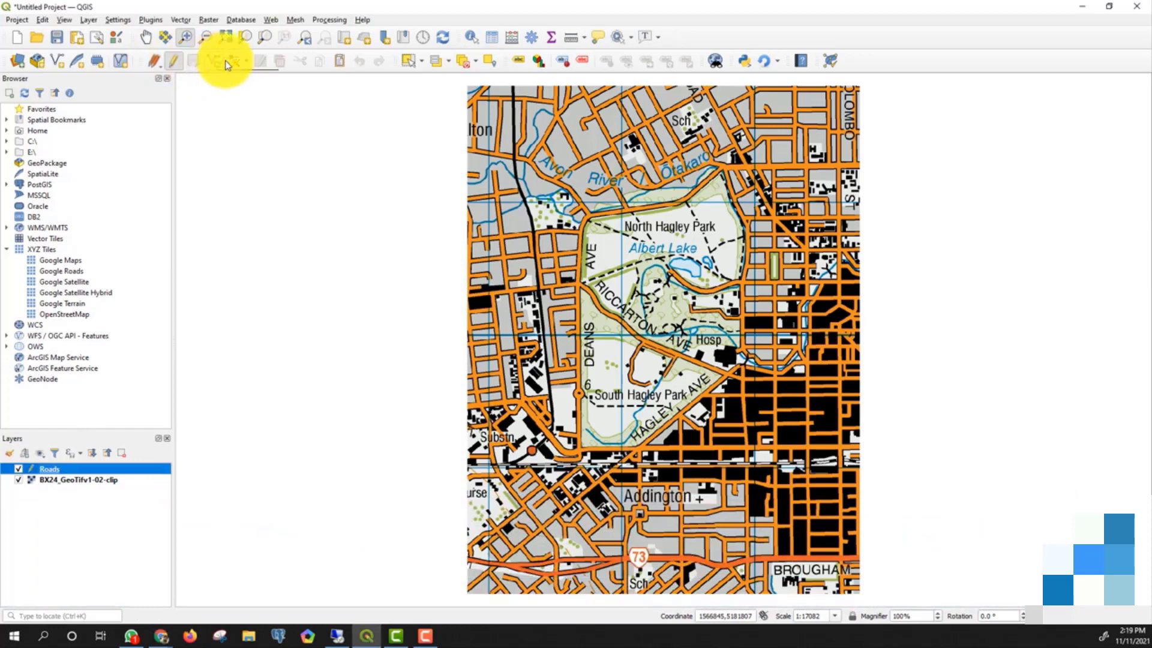
left_click(185, 37)
left_click_drag(535, 149, 779, 455)
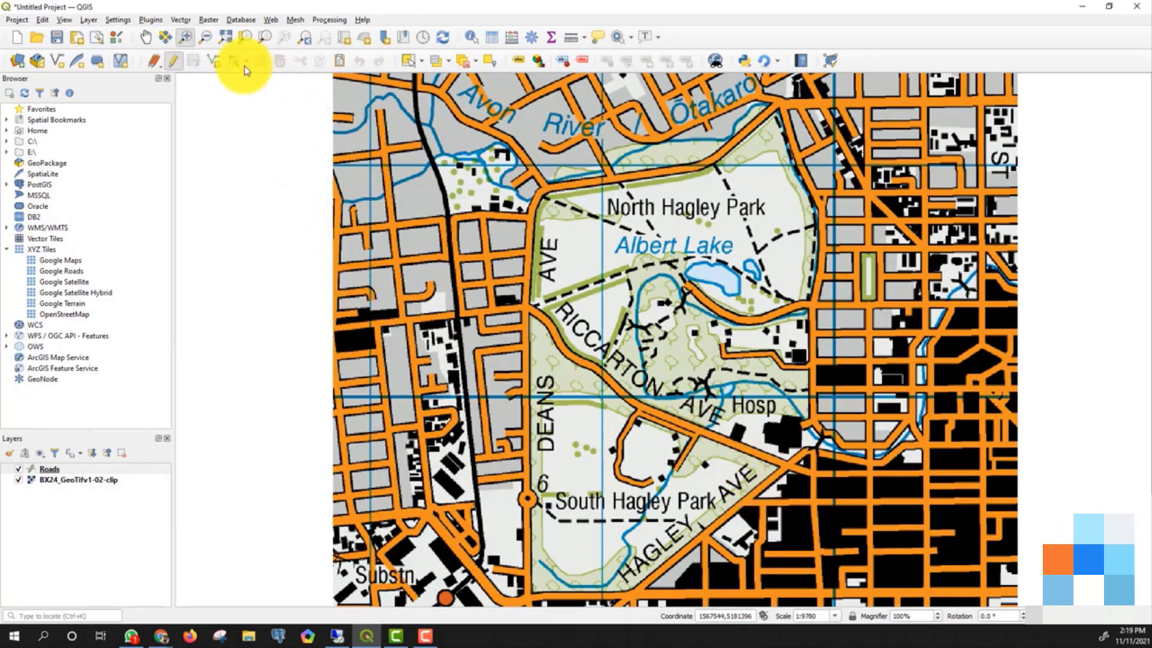
left_click(208, 60)
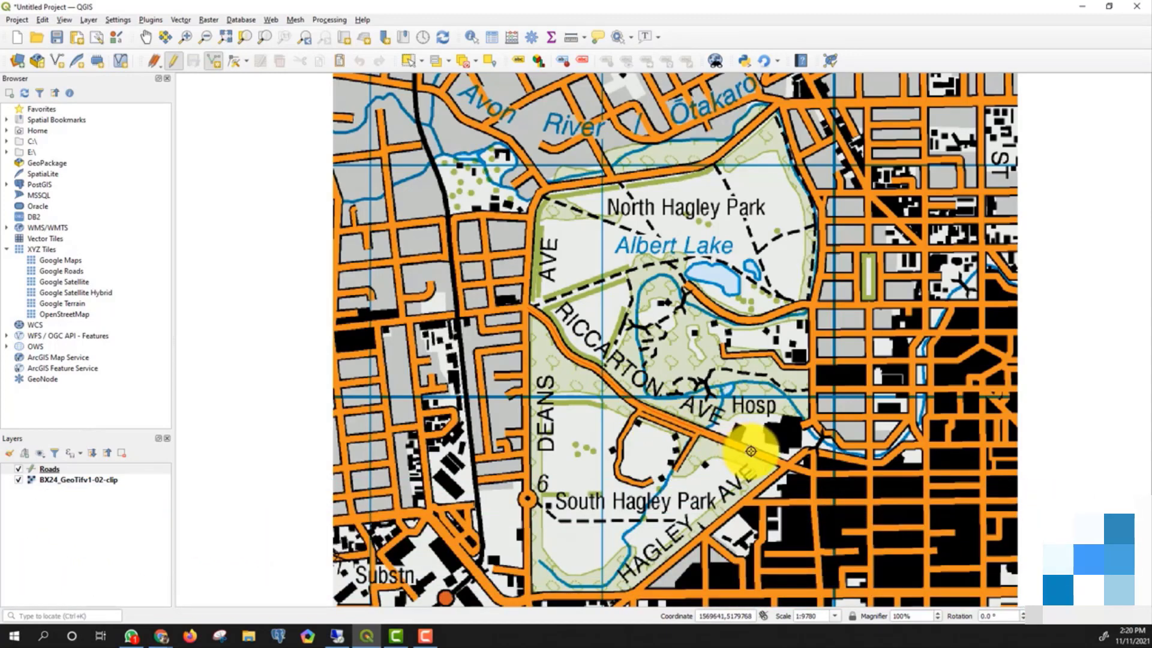
right_click(786, 465)
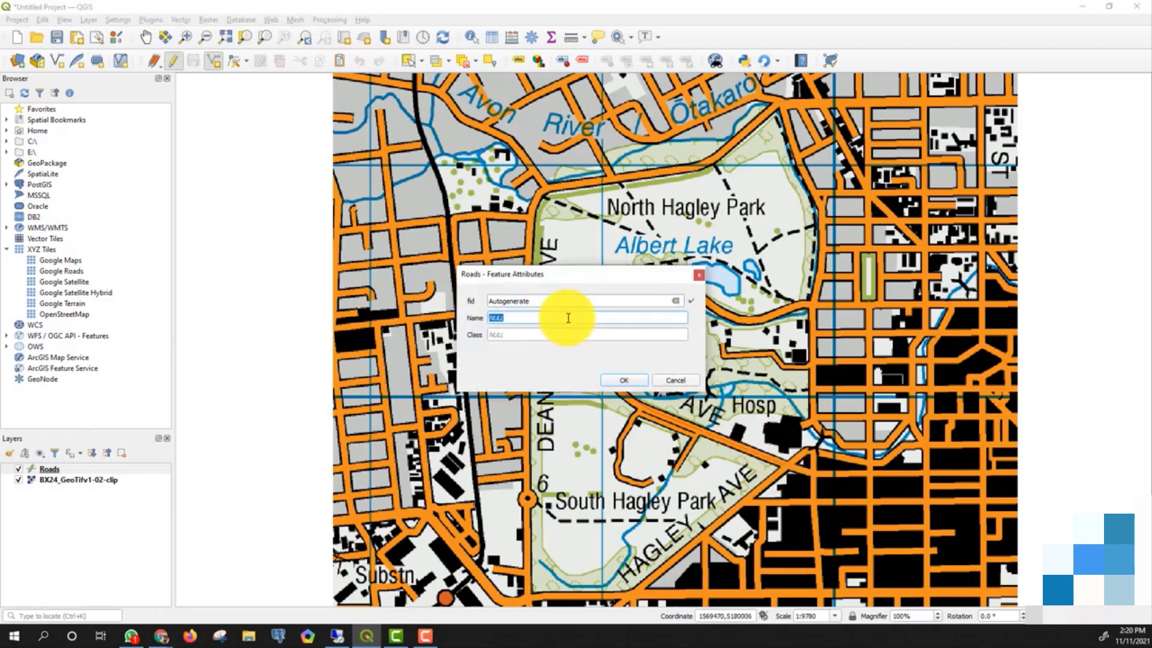
Enter Riccarton Ave as the new road's Name and Parkway as its Class, and accept the feature attributes
type("Ri")
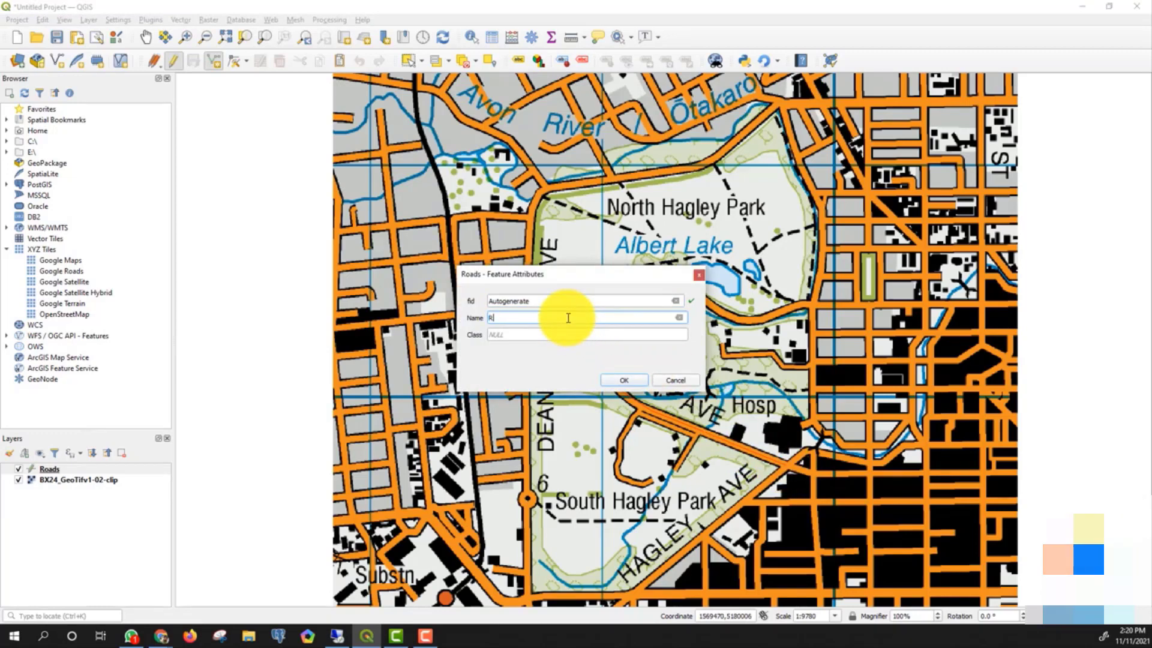
type("cc")
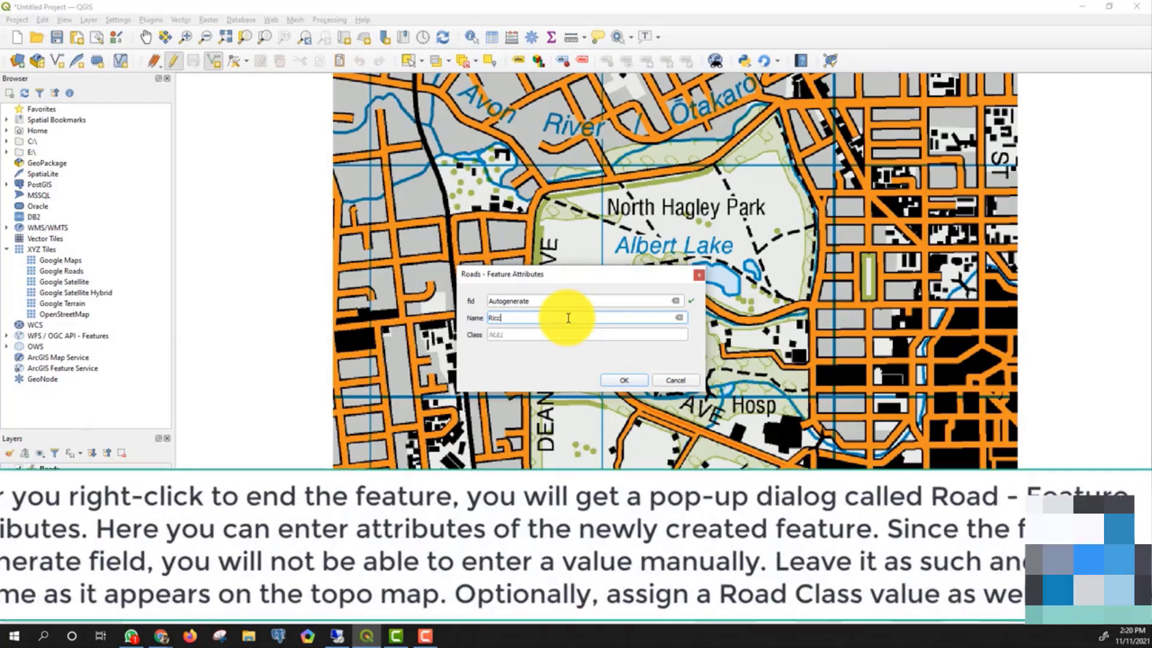
type("ar")
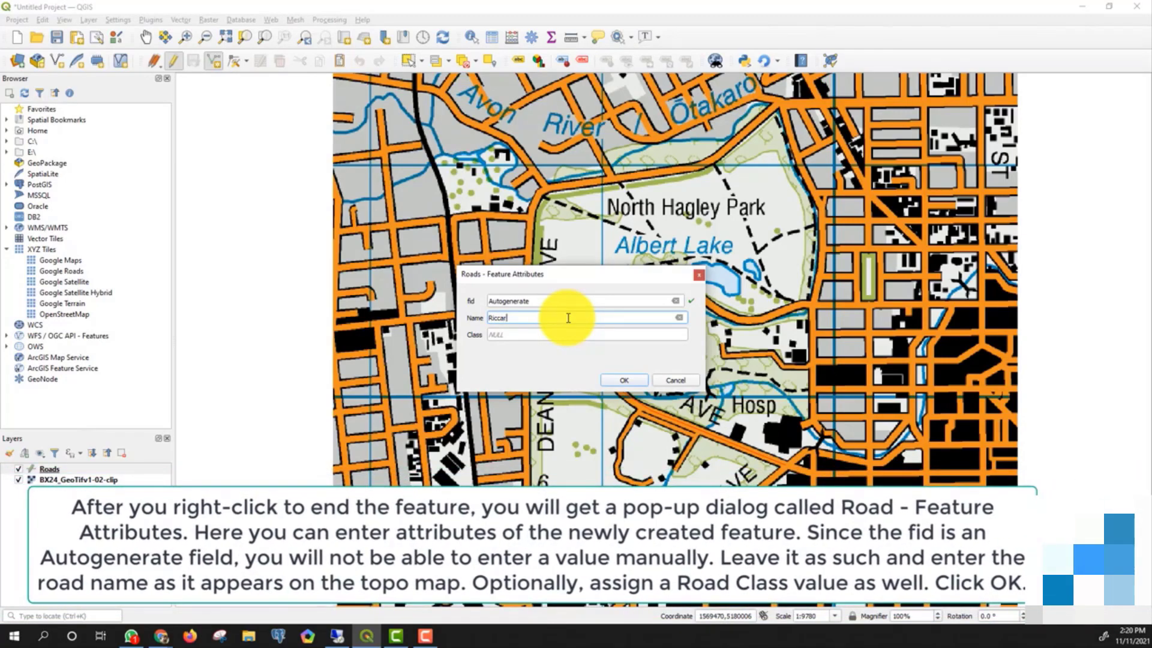
type("ton Ave")
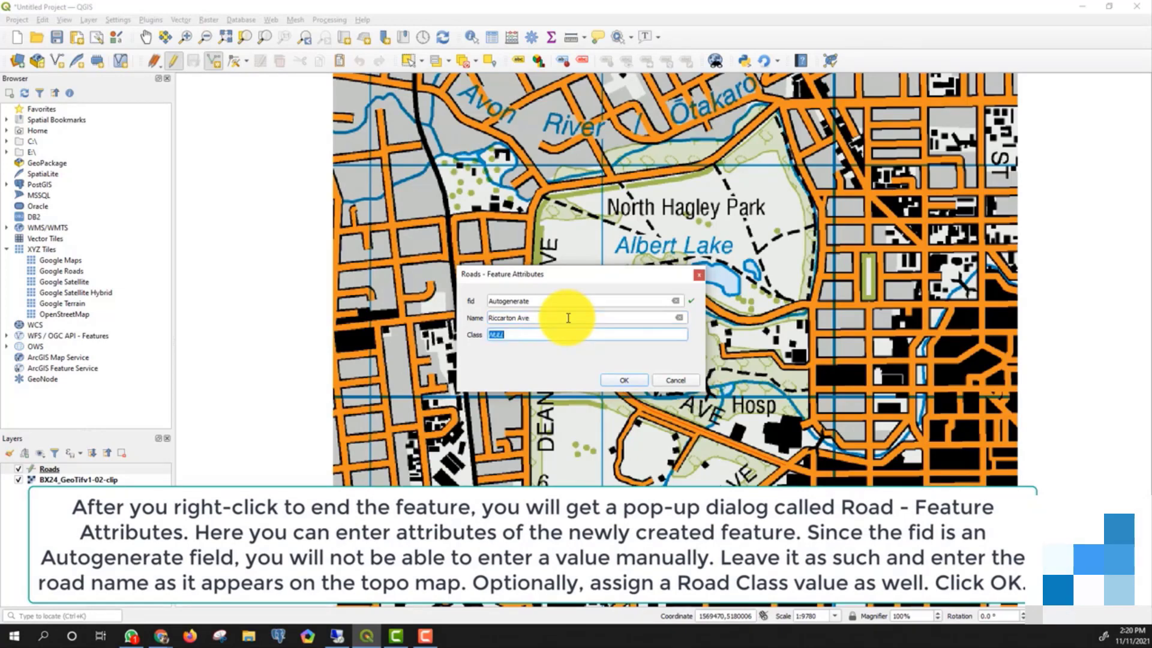
type("Pa")
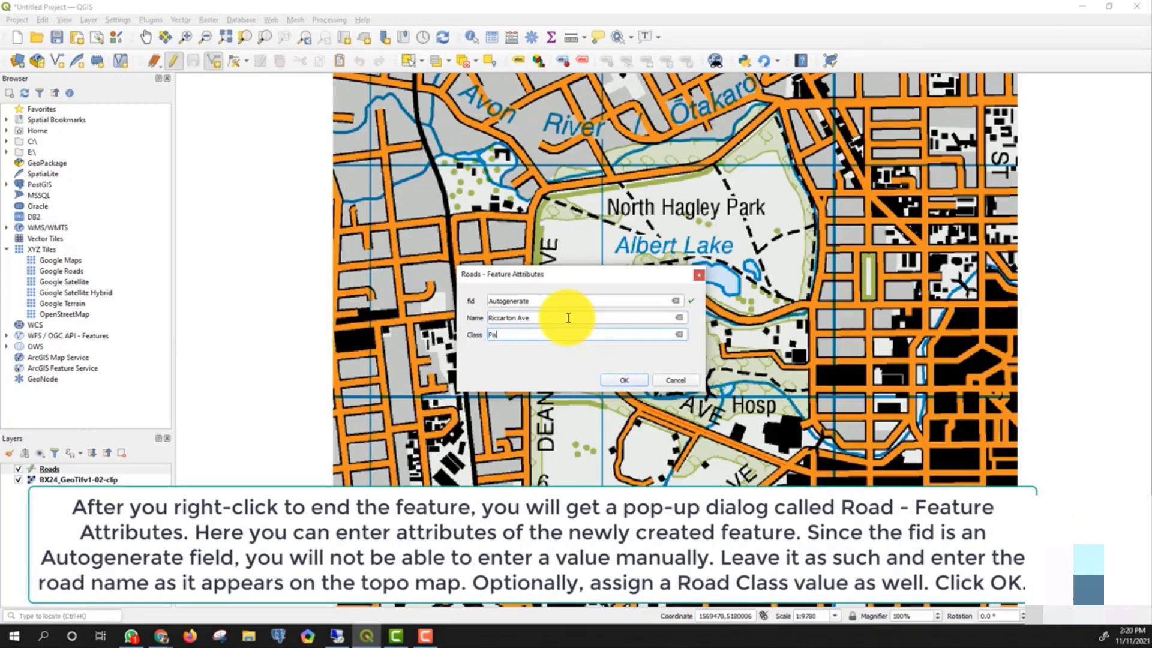
type("rk")
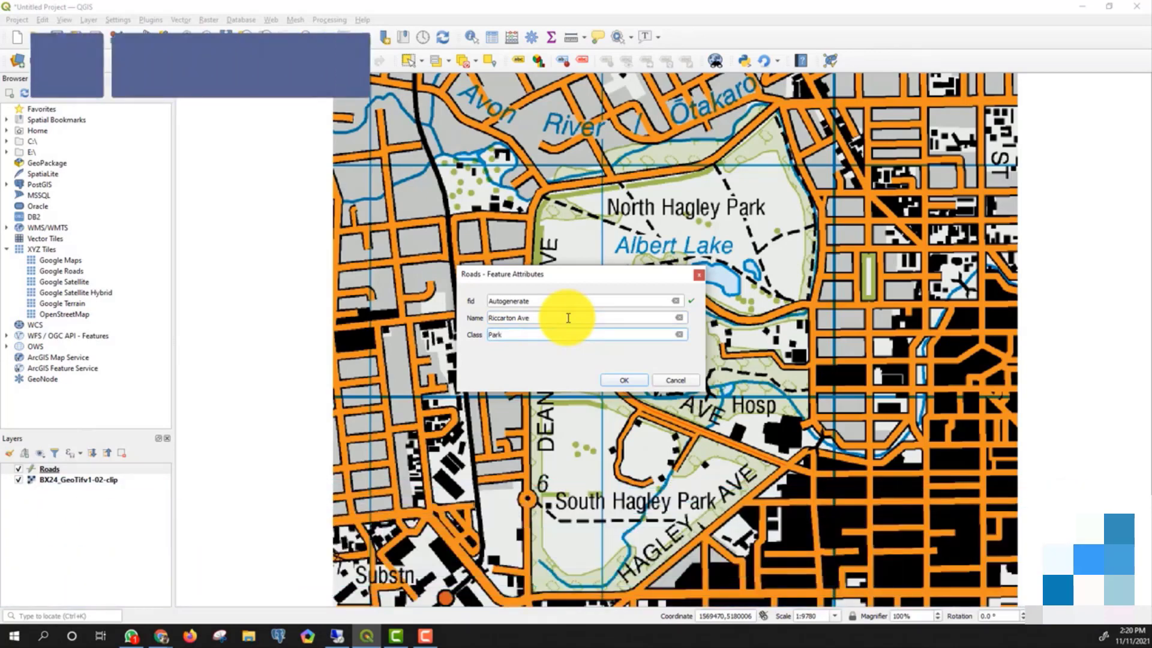
type("way")
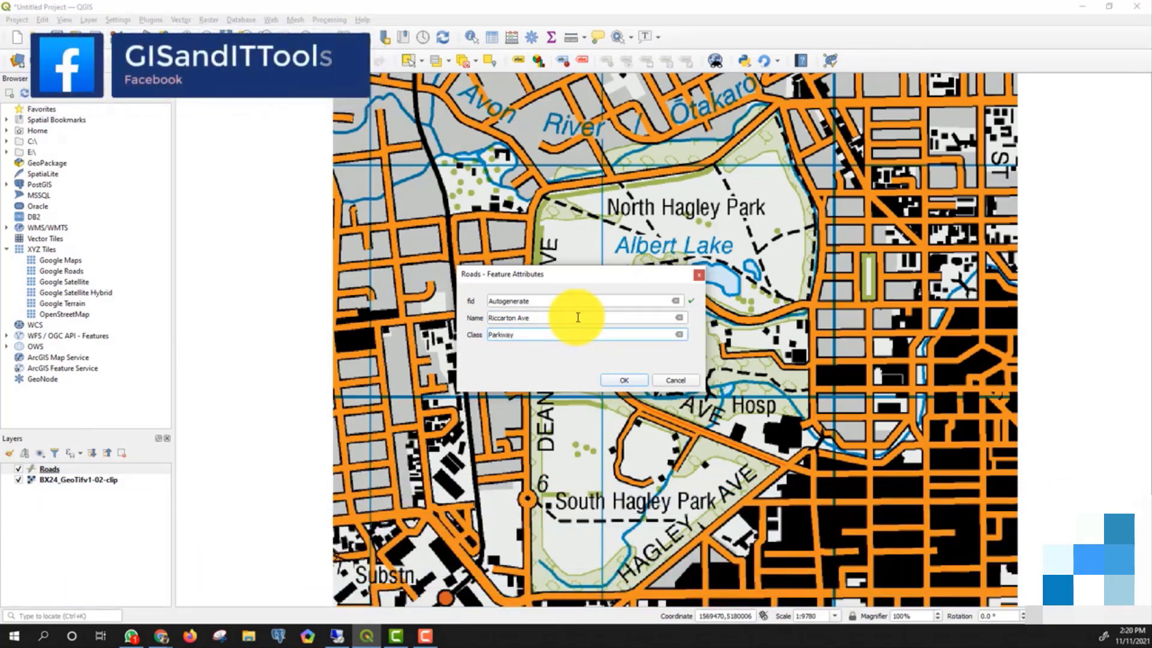
left_click(621, 379)
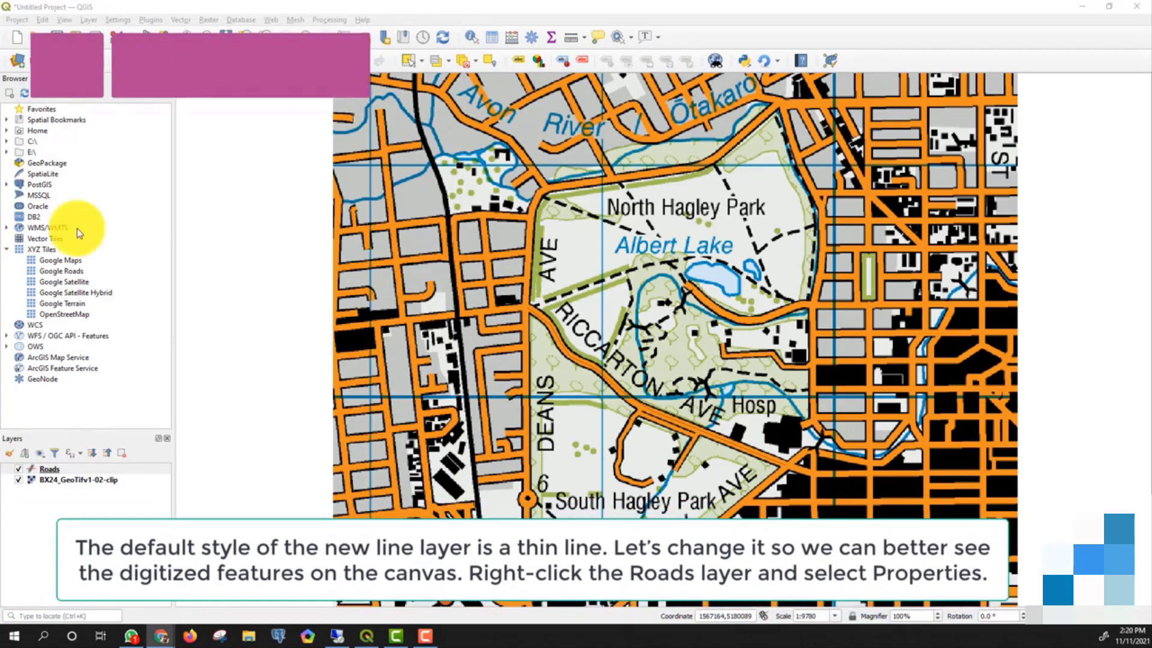
Apply the preset simple yellow line symbol to the Roads layer's symbology
right_click(51, 470)
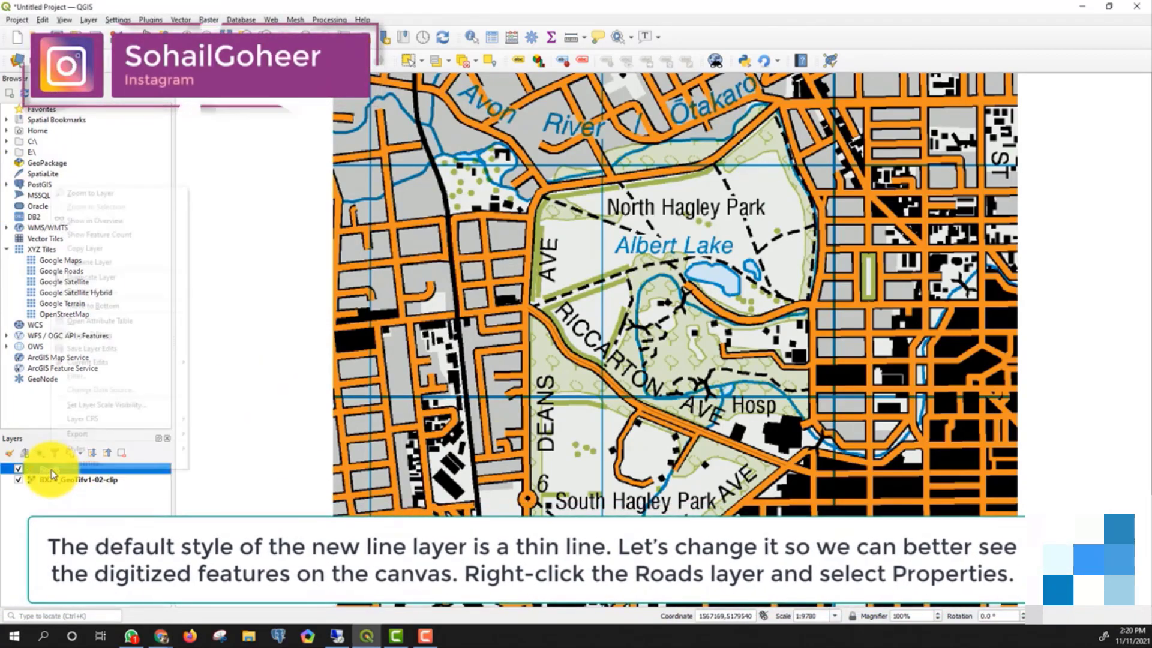
left_click(81, 459)
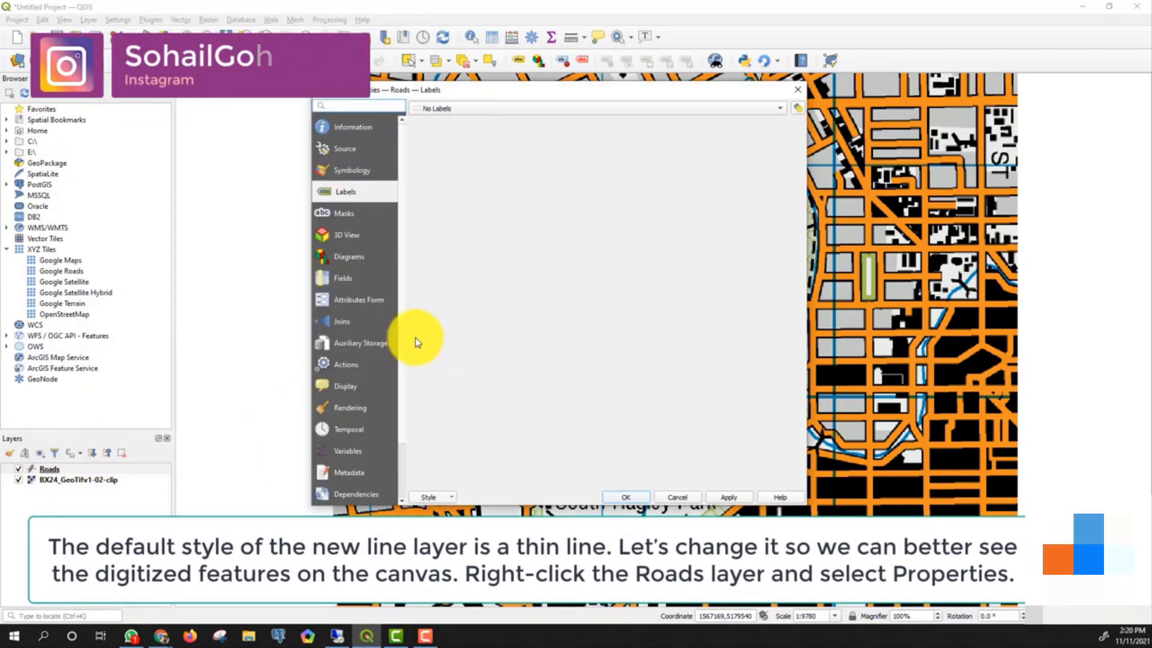
left_click(345, 171)
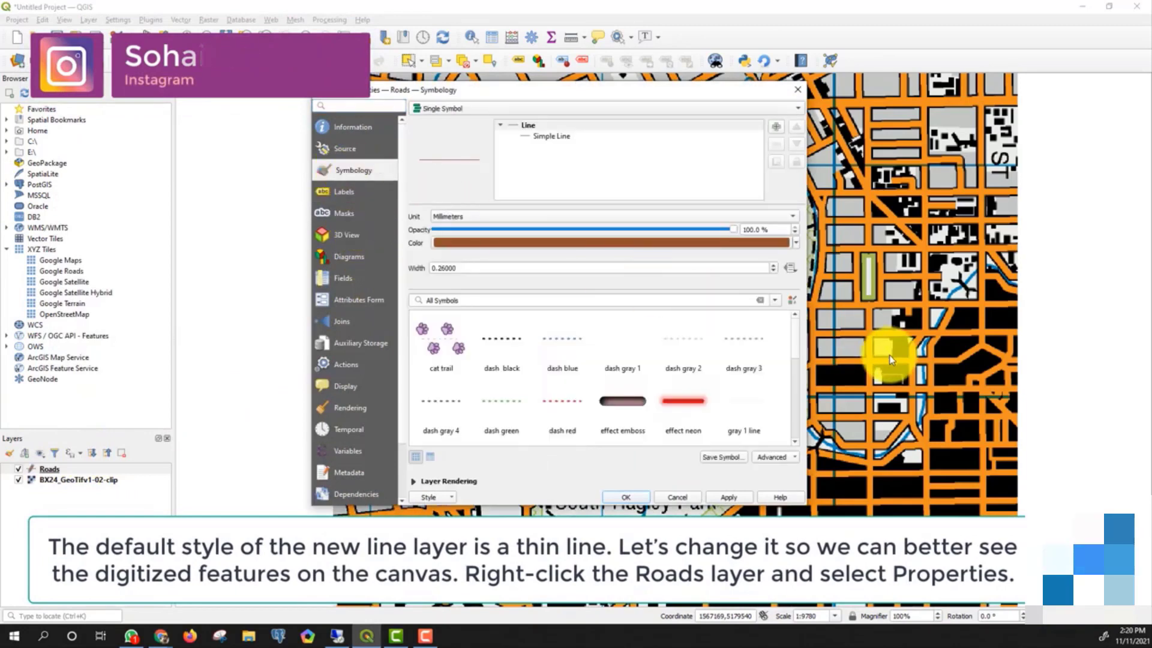
left_click_drag(793, 336, 800, 412)
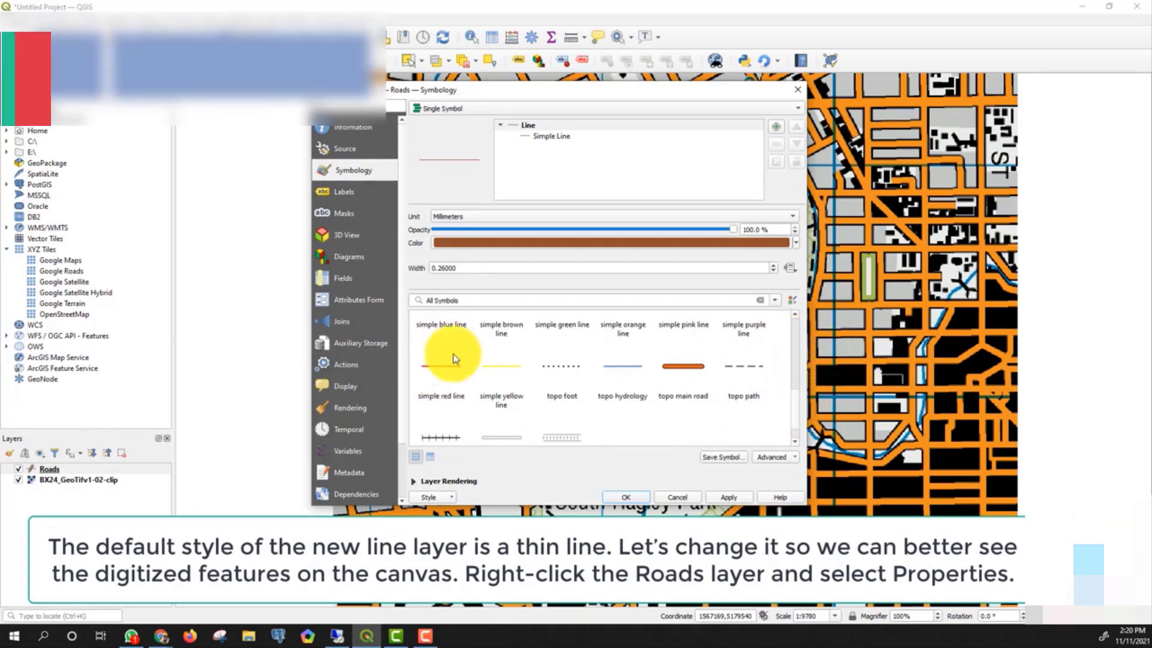
left_click(501, 364)
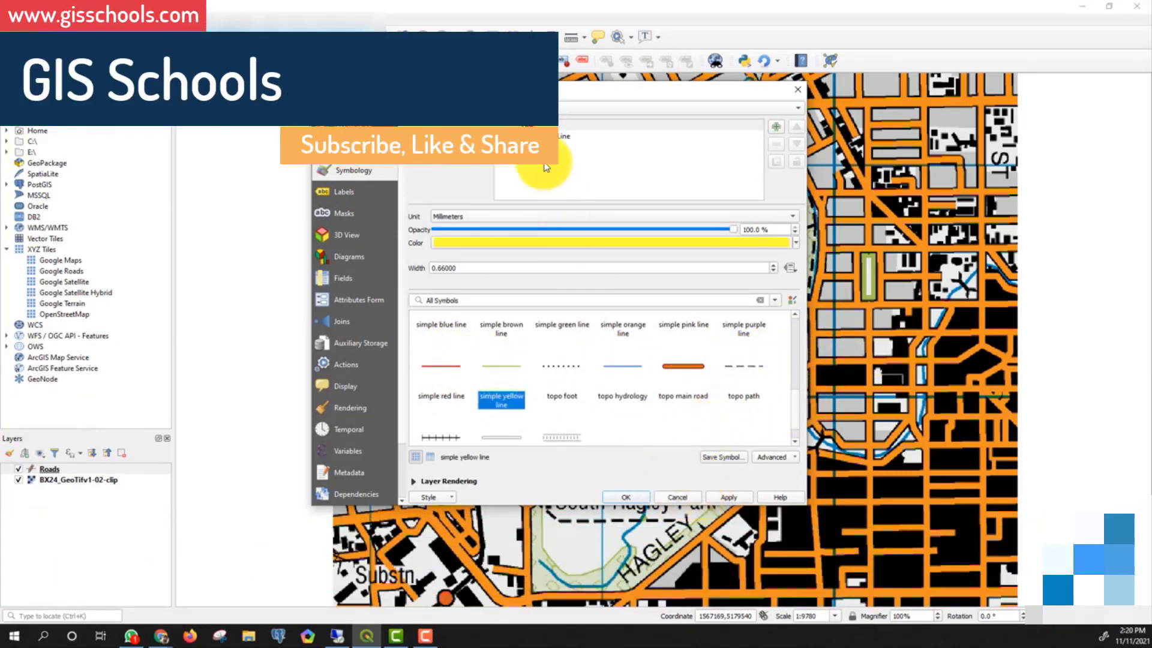
Set the simple line's stroke width to 1.86 mm and apply the style to the Roads layer
left_click(567, 137)
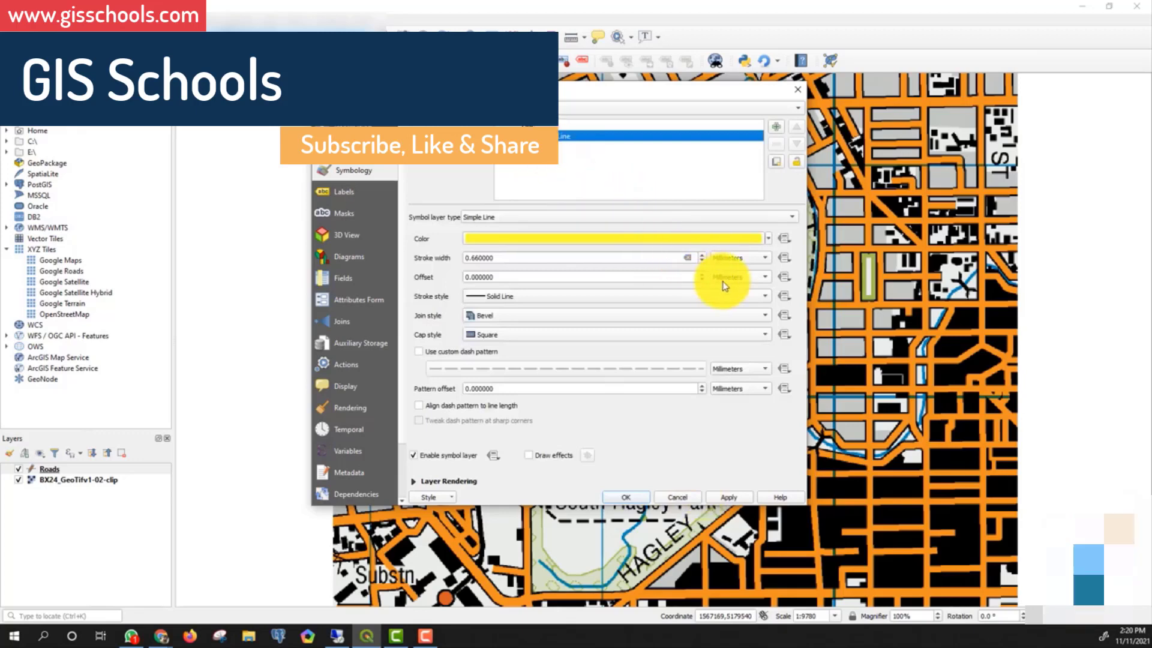
left_click(702, 255)
left_click(701, 255)
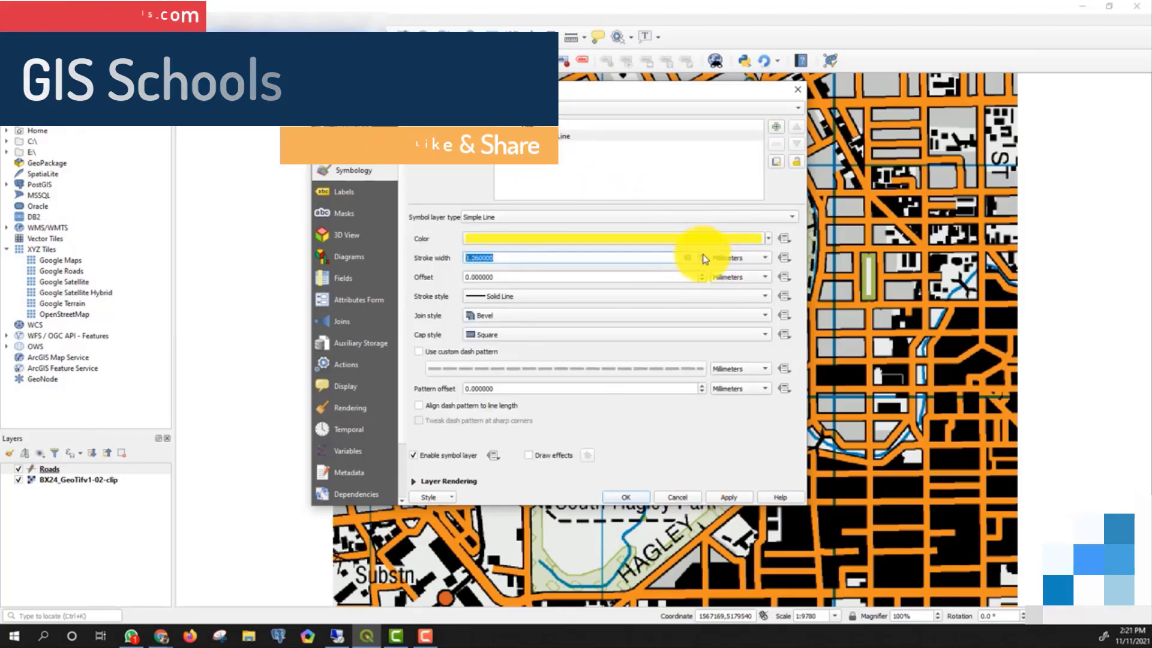
left_click(702, 255)
left_click(702, 255)
left_click(701, 255)
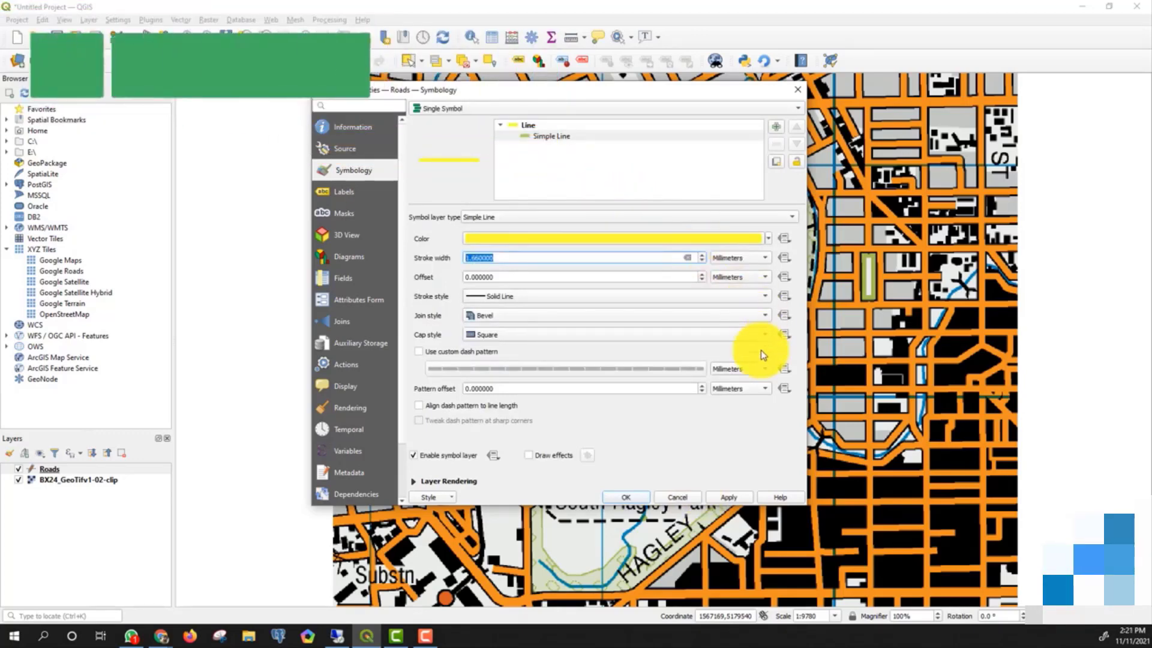
left_click(626, 497)
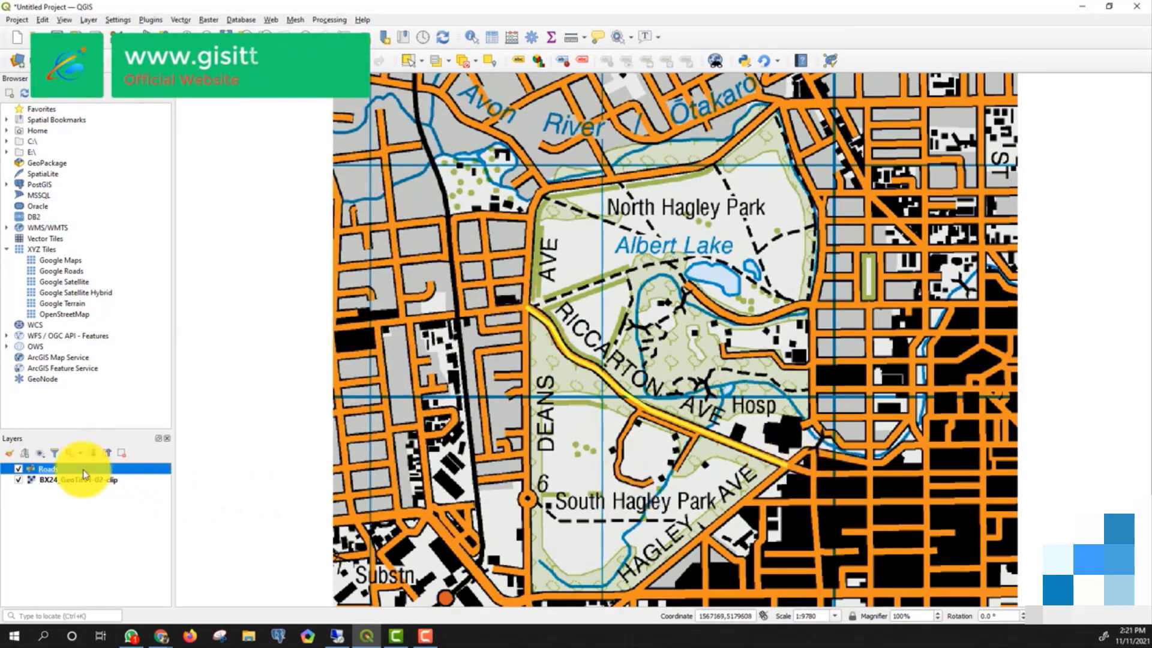
Check the Riccarton Ave line with the BX24_GeoTifv1-02-clip map briefly hidden, and save the Roads layer edits
left_click(18, 480)
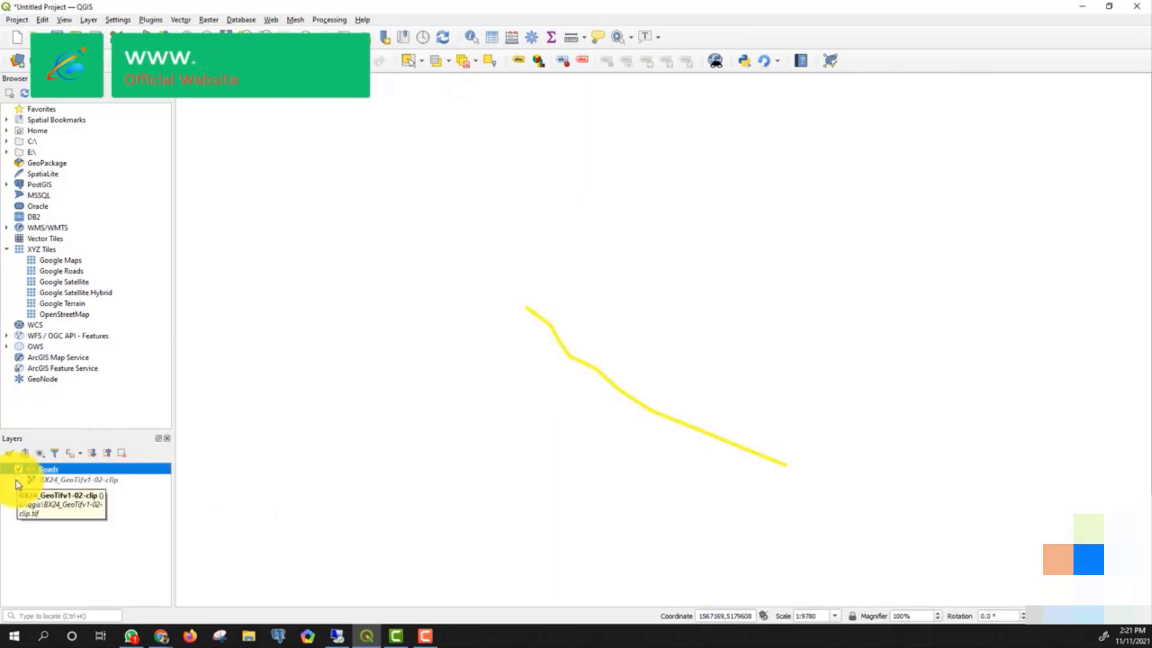
left_click(17, 479)
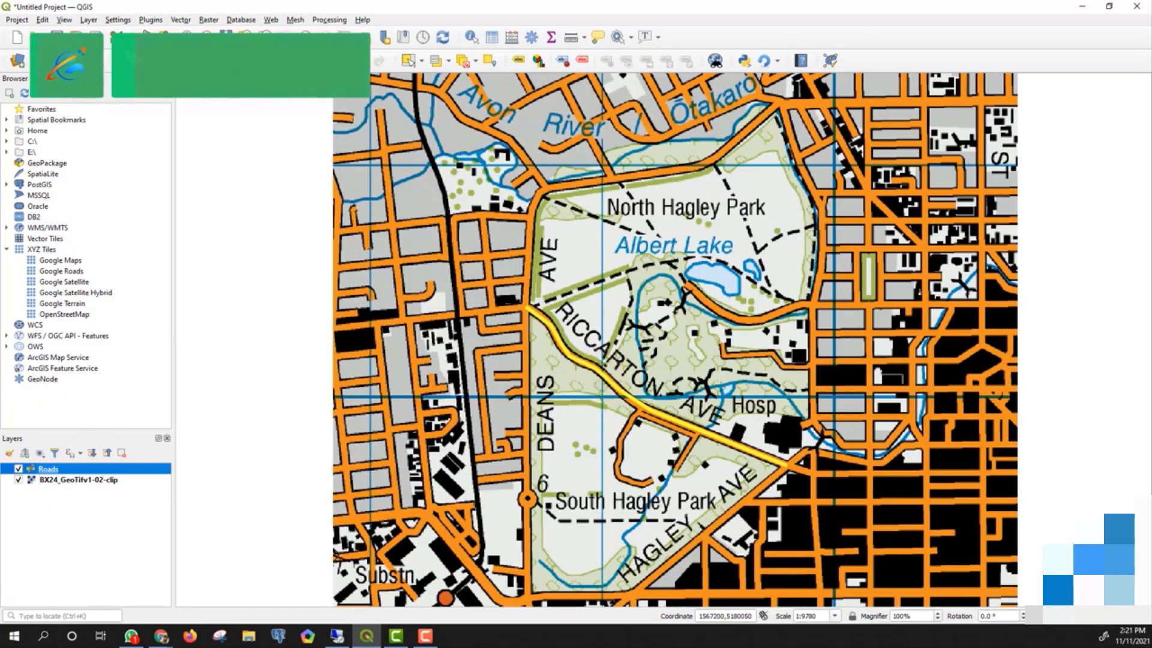
key("alt+Tab")
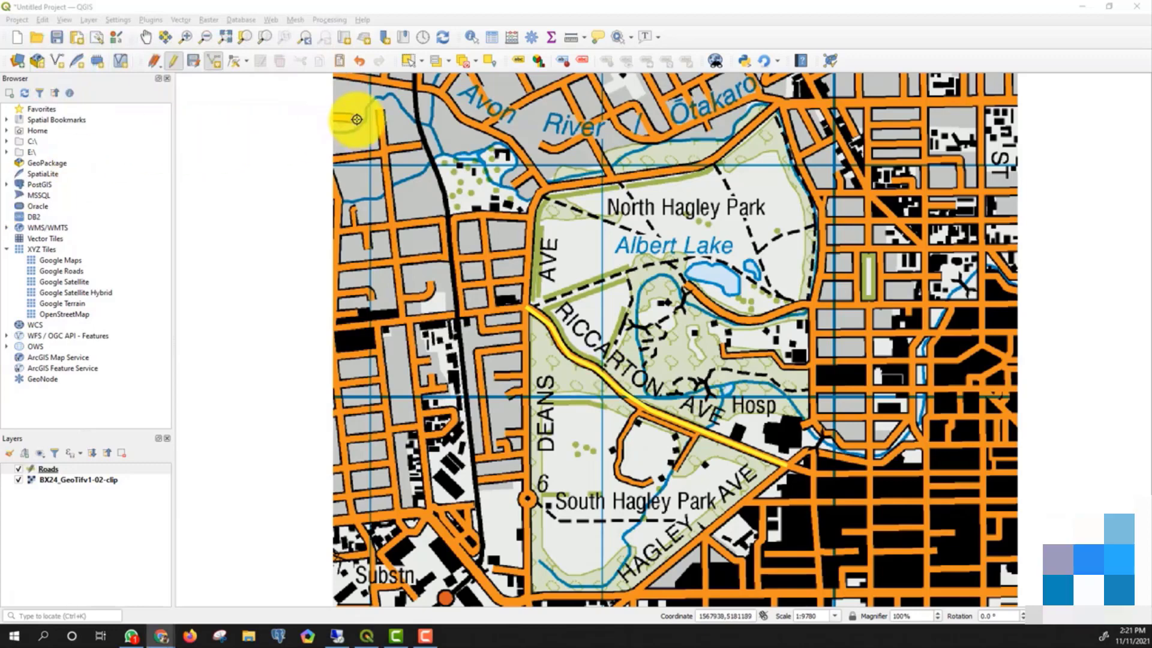
left_click(192, 63)
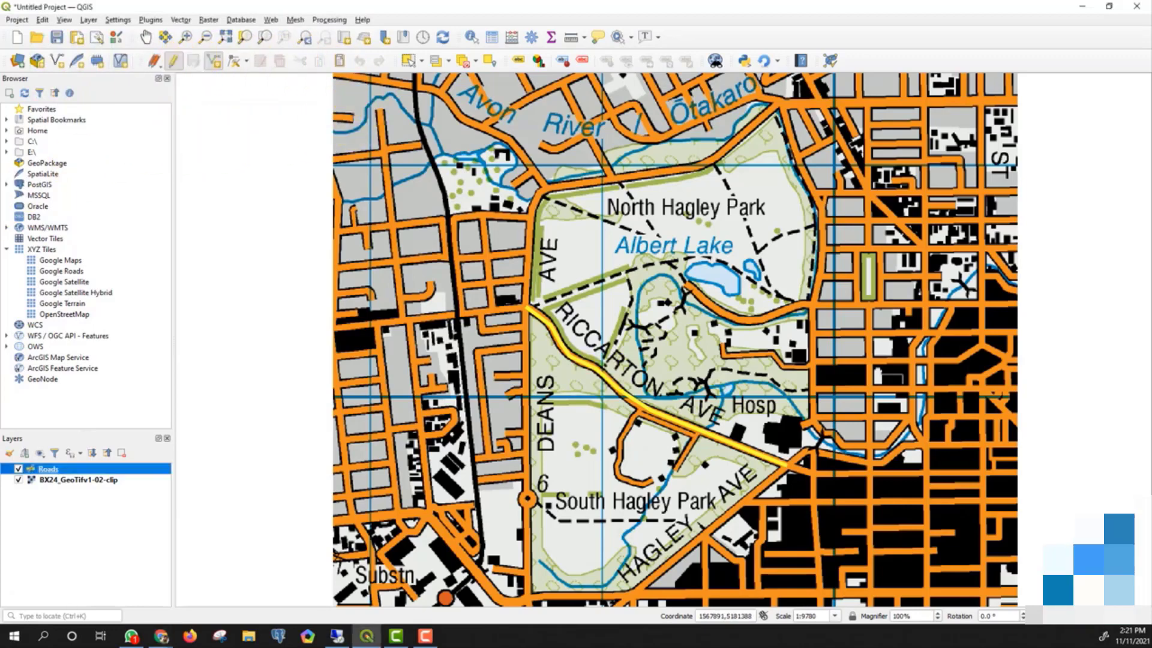
Show the Snapping Toolbar
key("alt+Tab")
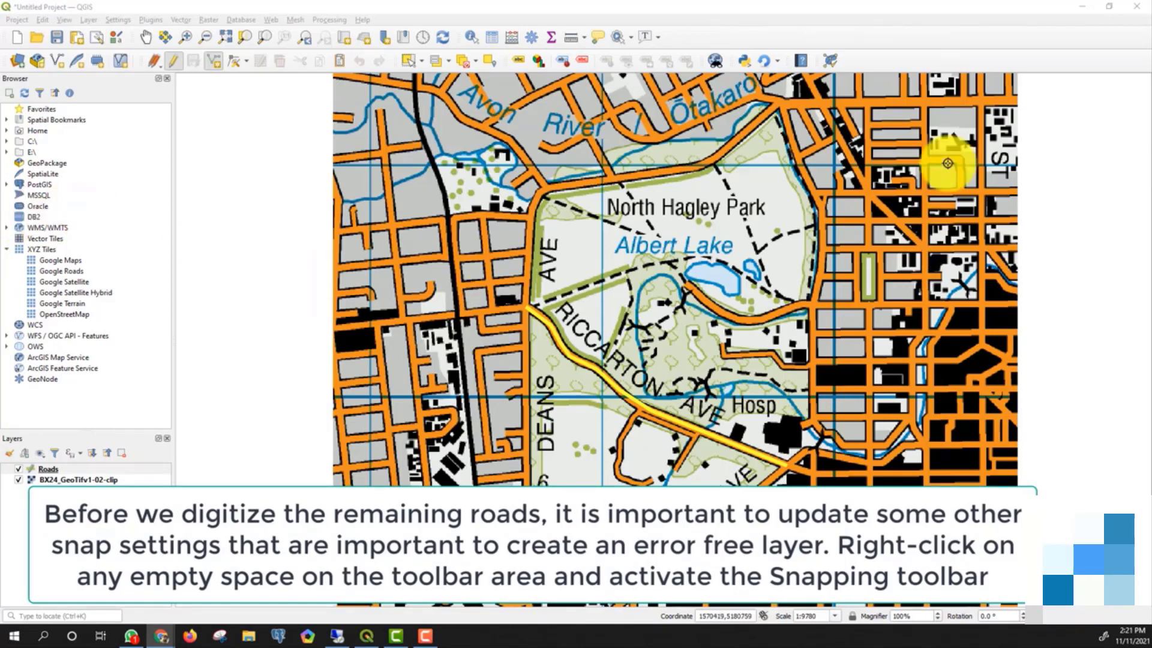
right_click(908, 53)
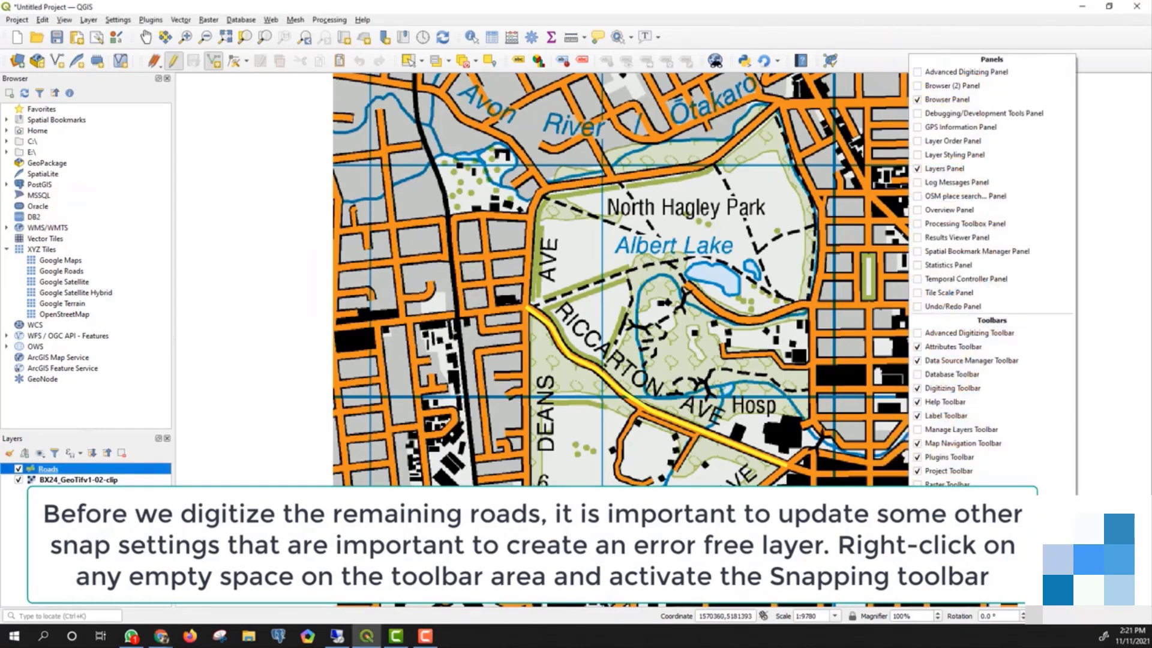
left_click(933, 530)
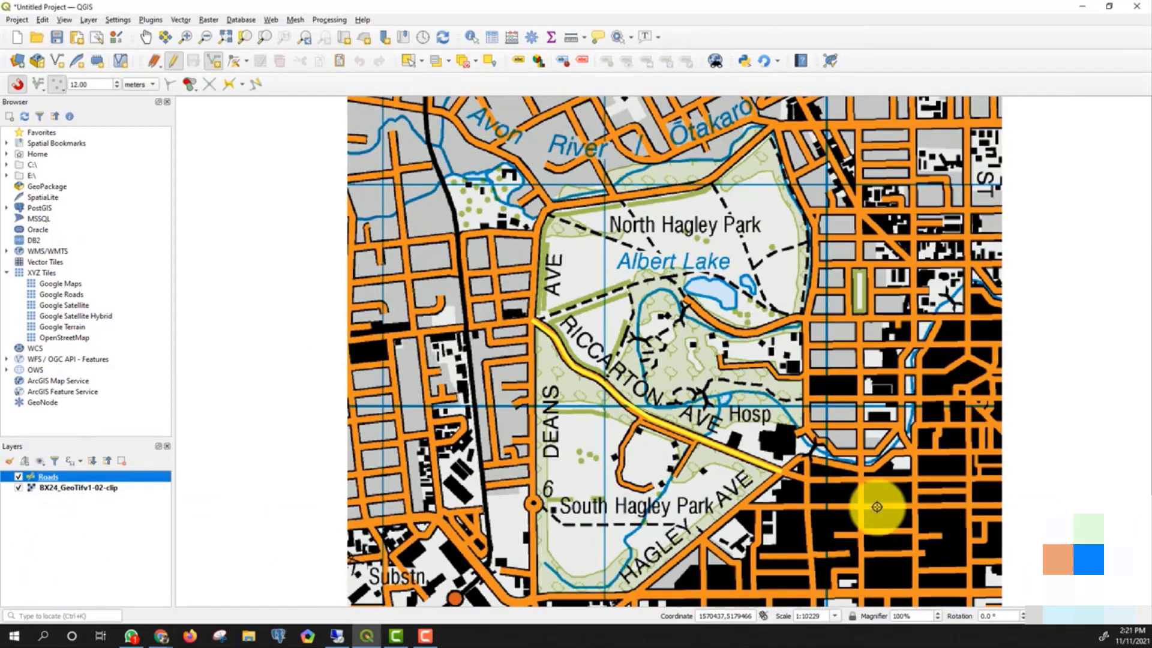
Enable snapping on intersection in the project snapping settings and move the settings window clear of the park
left_click(39, 84)
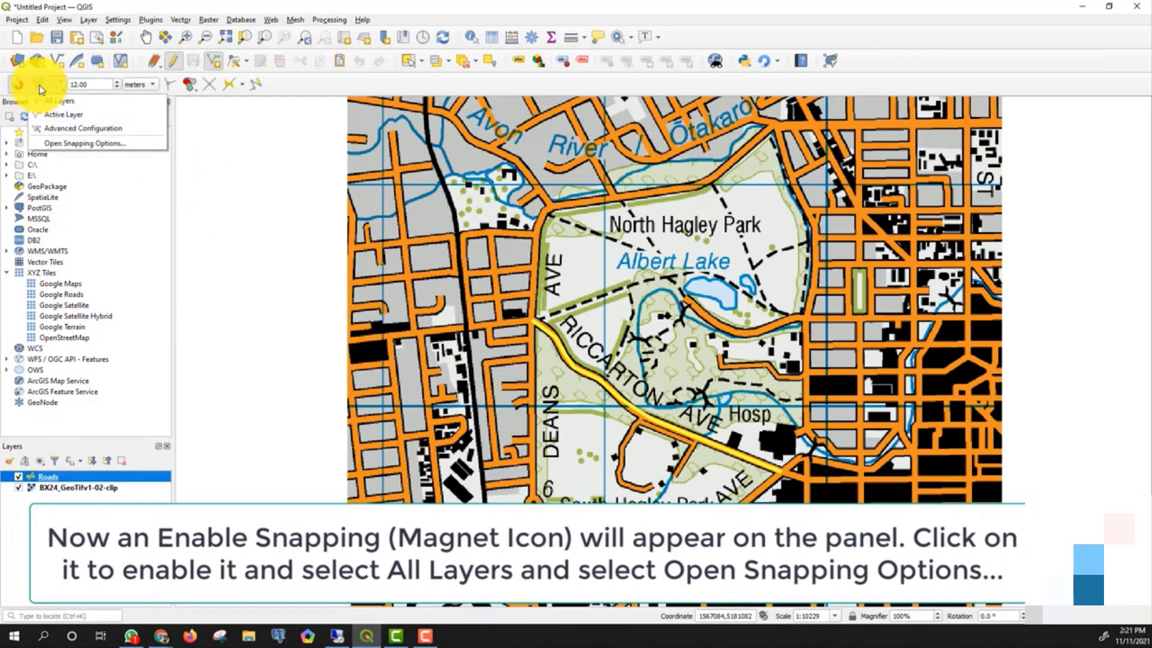
left_click(84, 143)
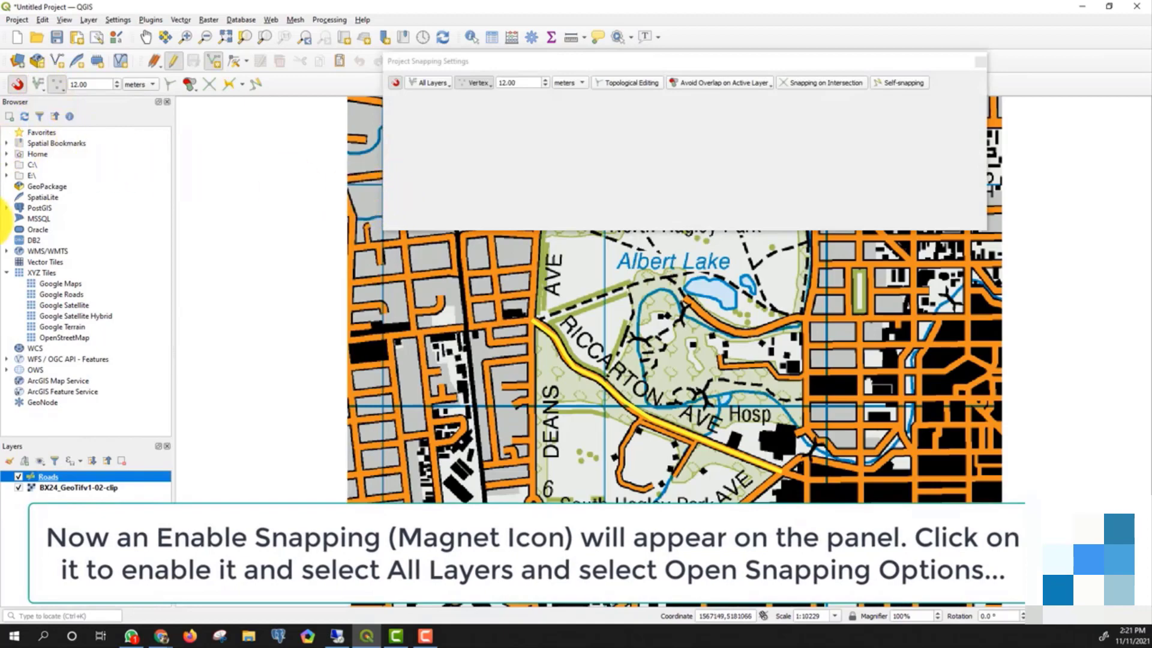
left_click(0, 225)
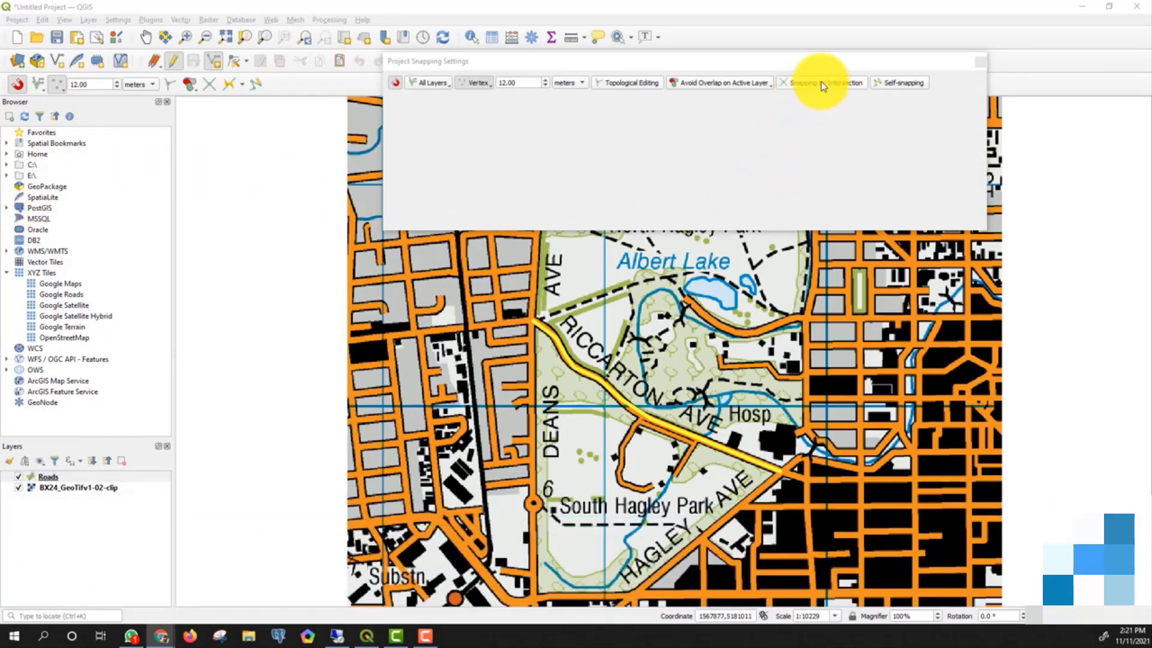
left_click(794, 82)
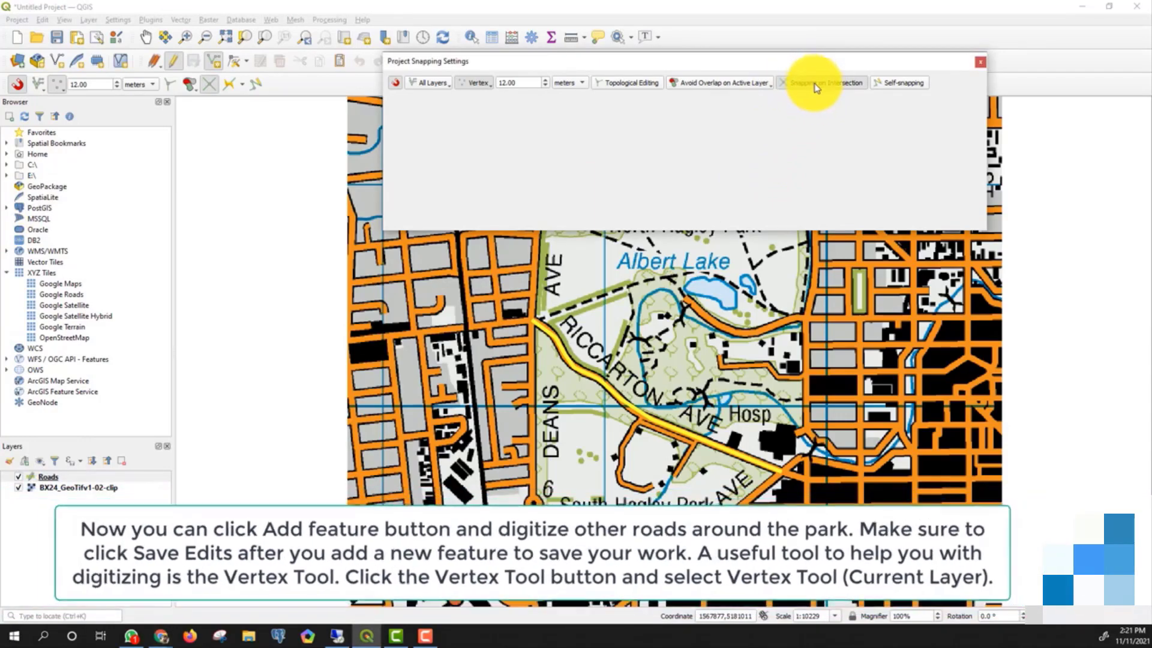
left_click_drag(711, 60, 729, 543)
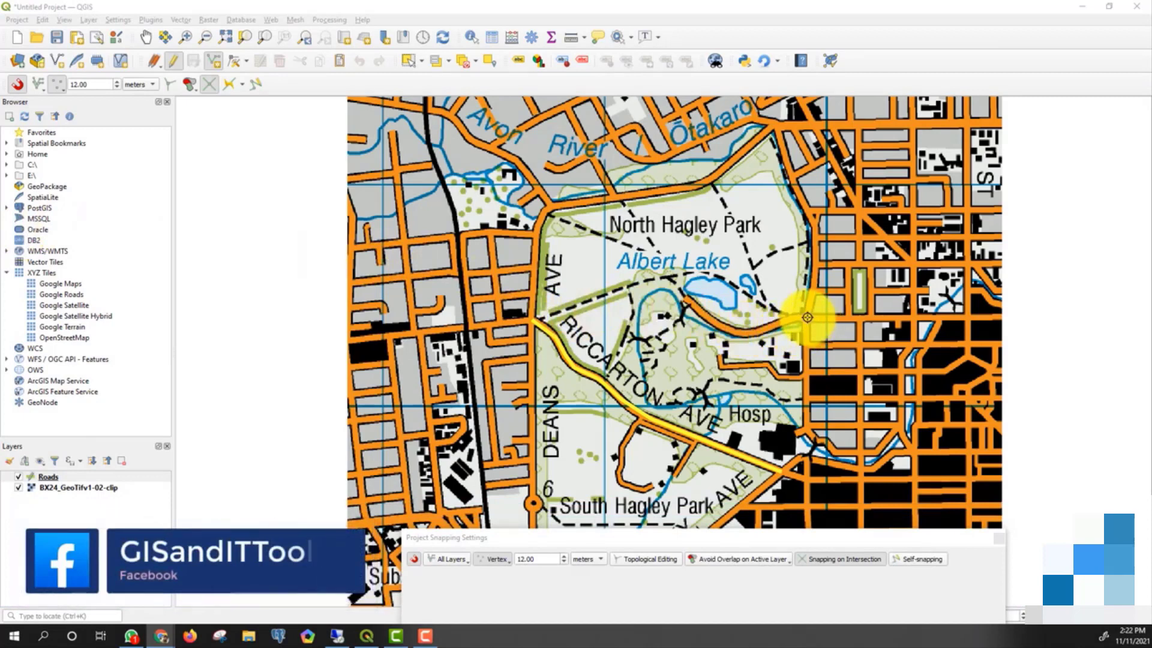
Digitize a new line from the park's eastern edge past Albert Lake and around the central park area to near the hospital
left_click(213, 63)
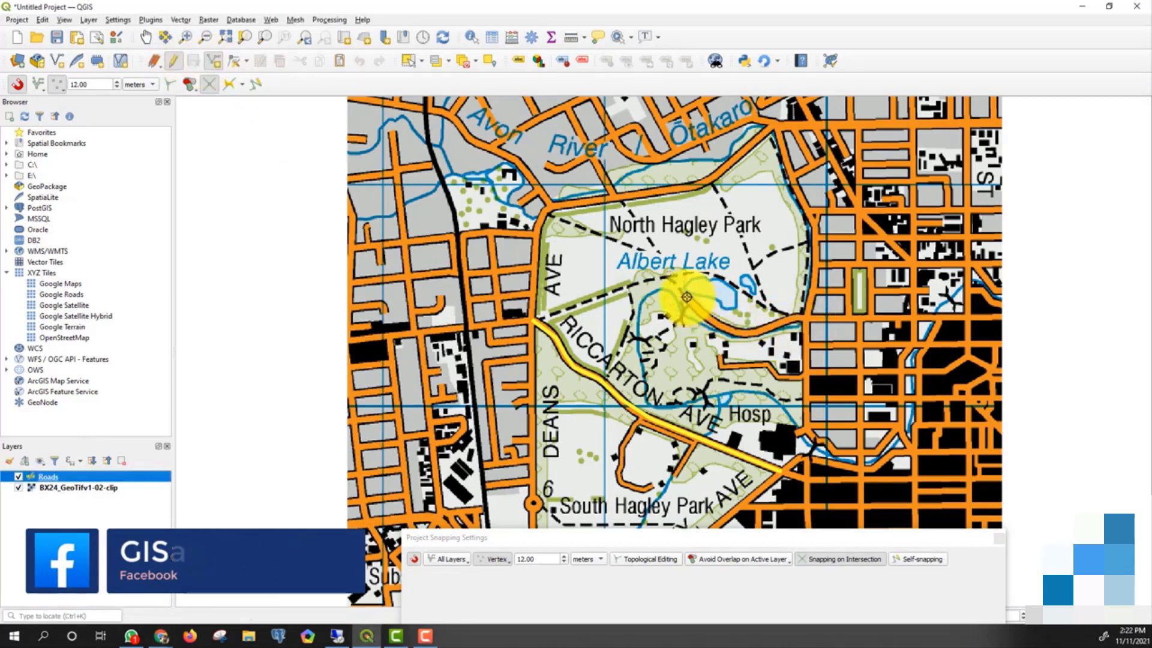
left_click(802, 323)
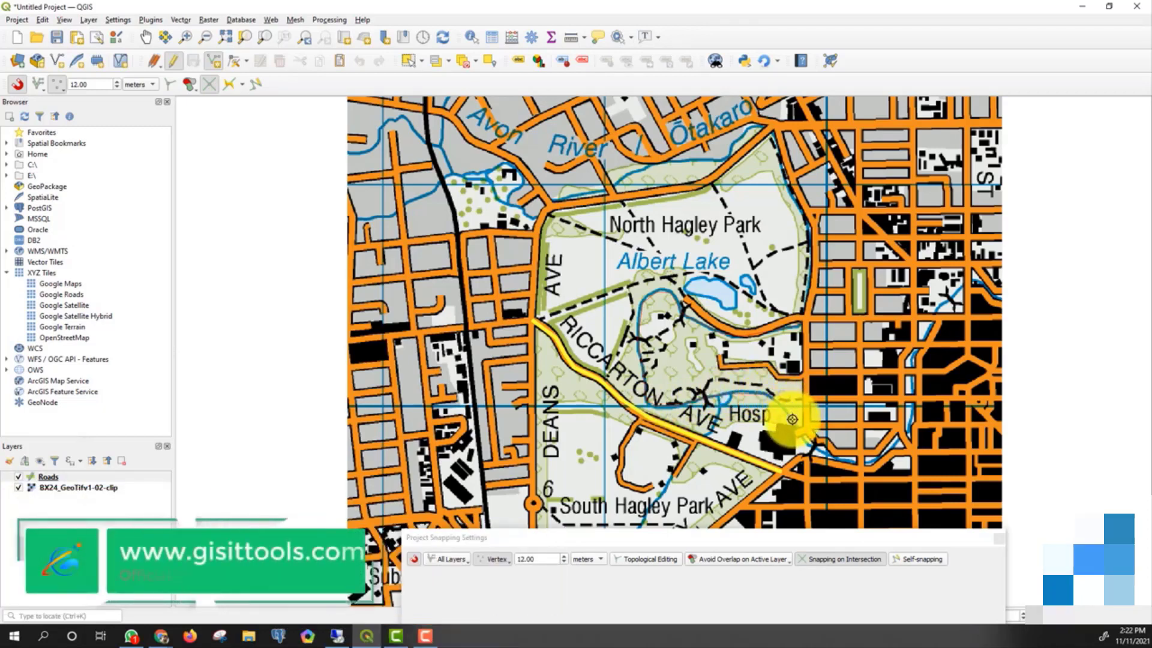
right_click(799, 429)
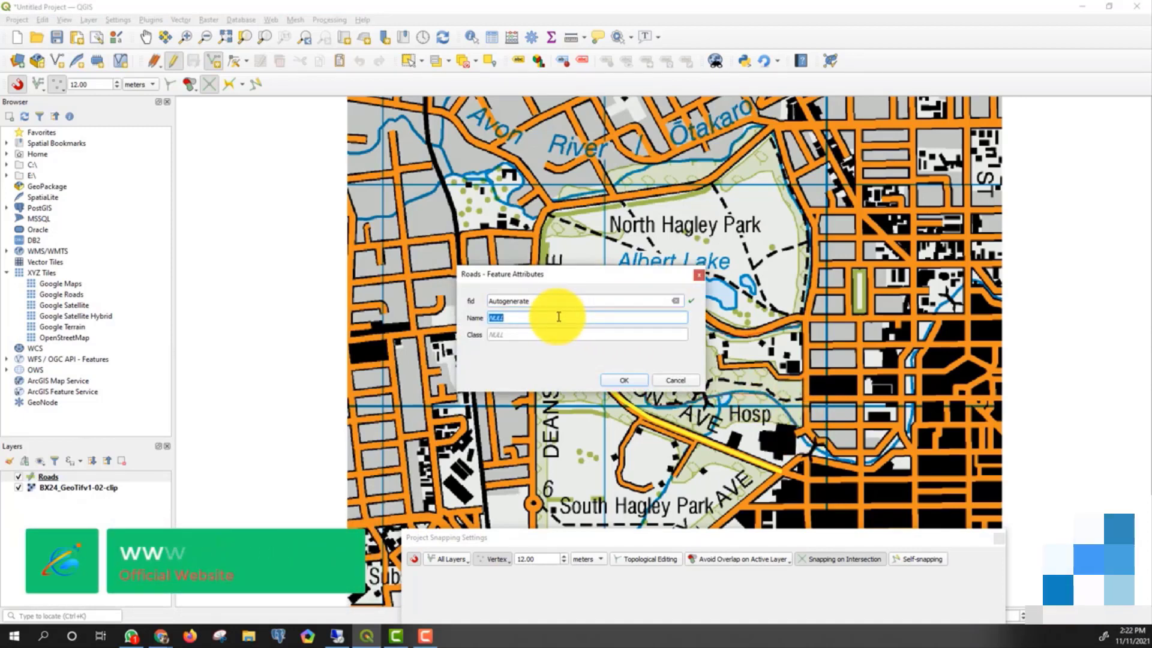
Enter Internal 1 as the new line's Name and ParkView as its Class, and accept the feature attributes
type("Interna")
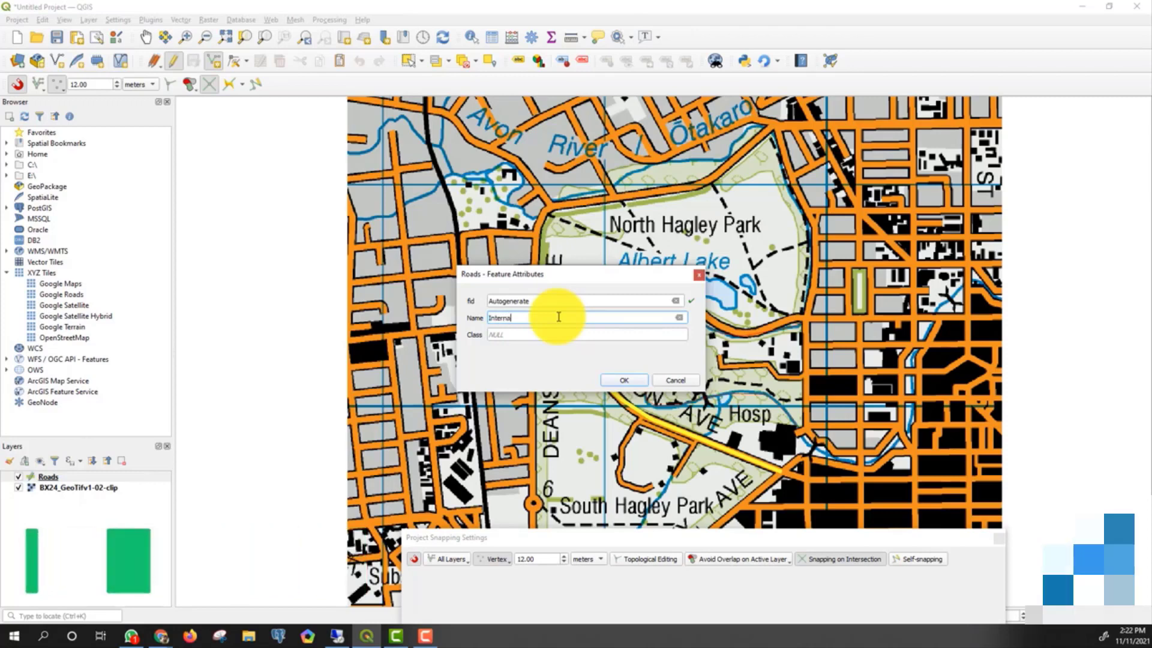
type("l 1")
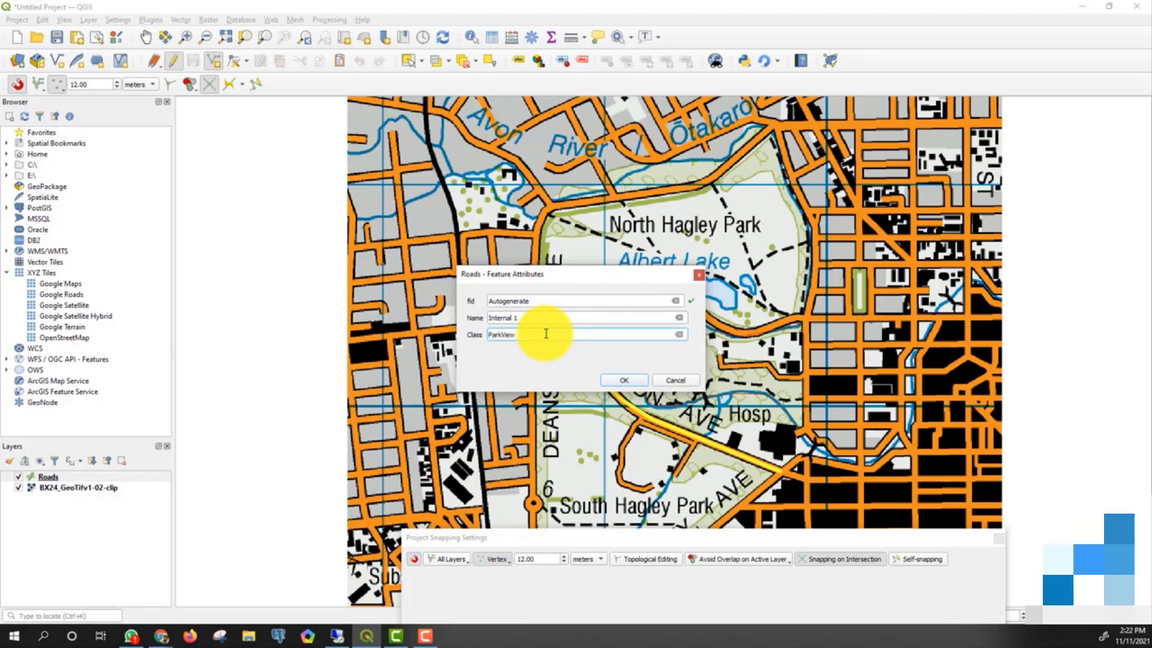
left_click(623, 380)
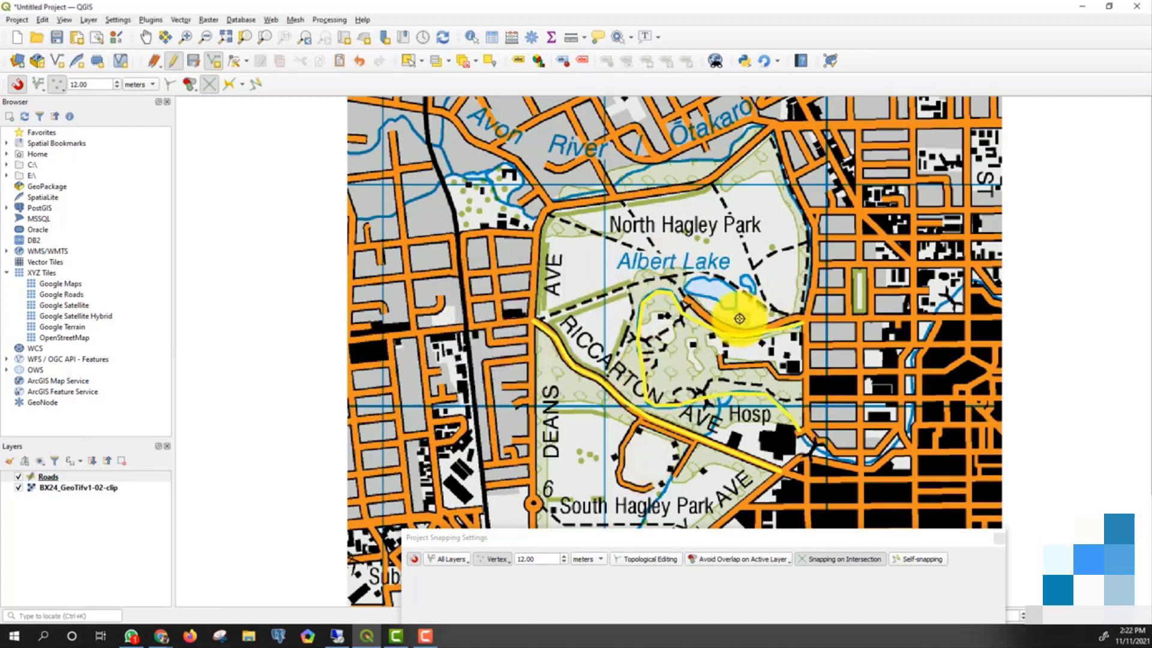
Save the edits to the Roads layer and close the project snapping settings
left_click(1, 247)
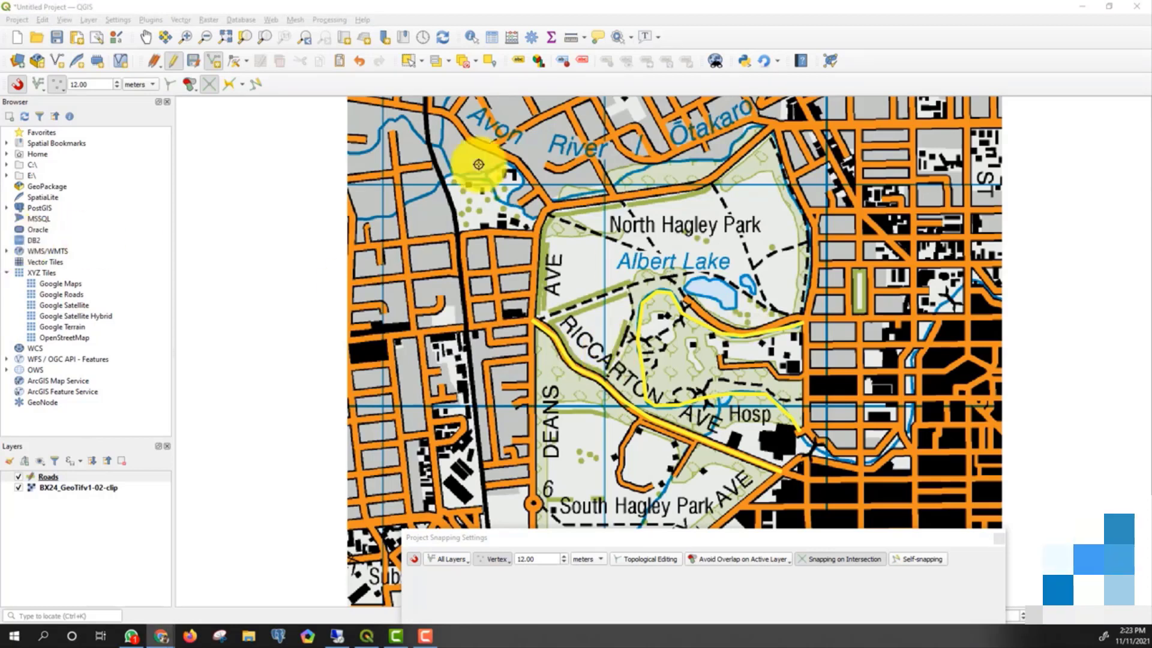
left_click(194, 63)
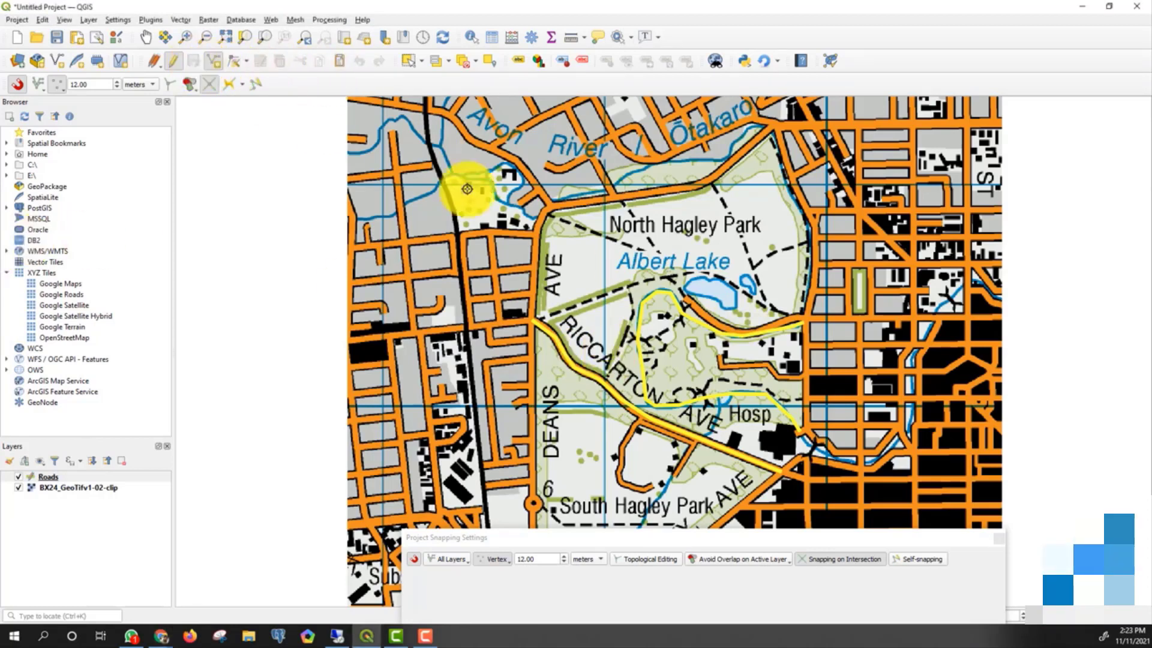
left_click(0, 247)
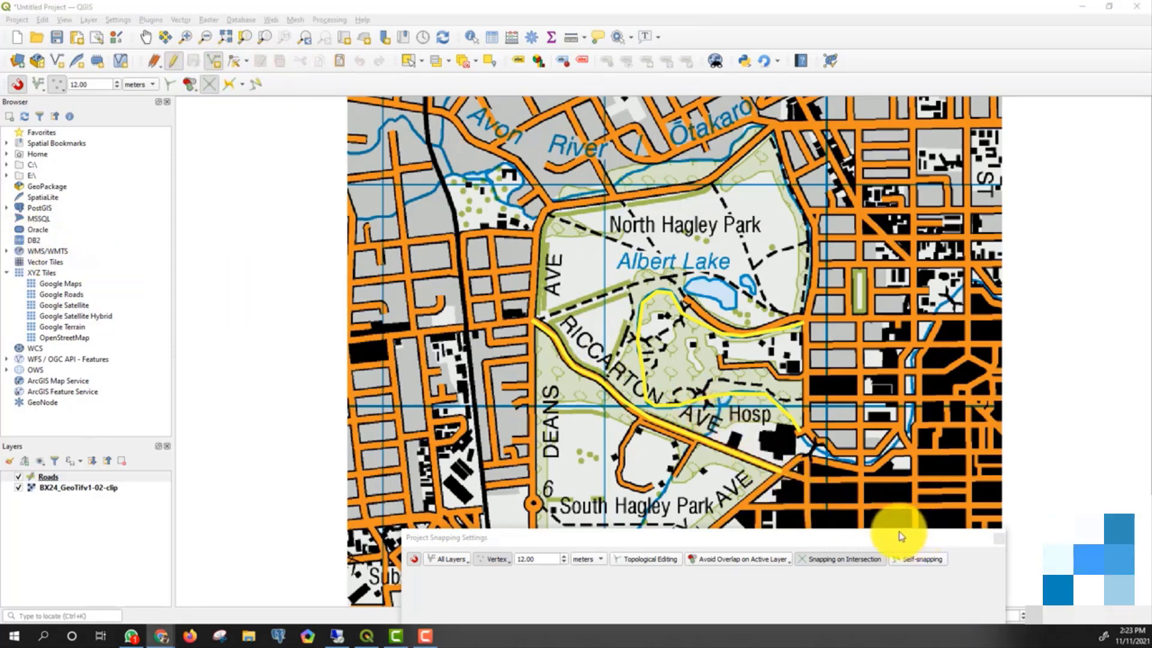
left_click(999, 538)
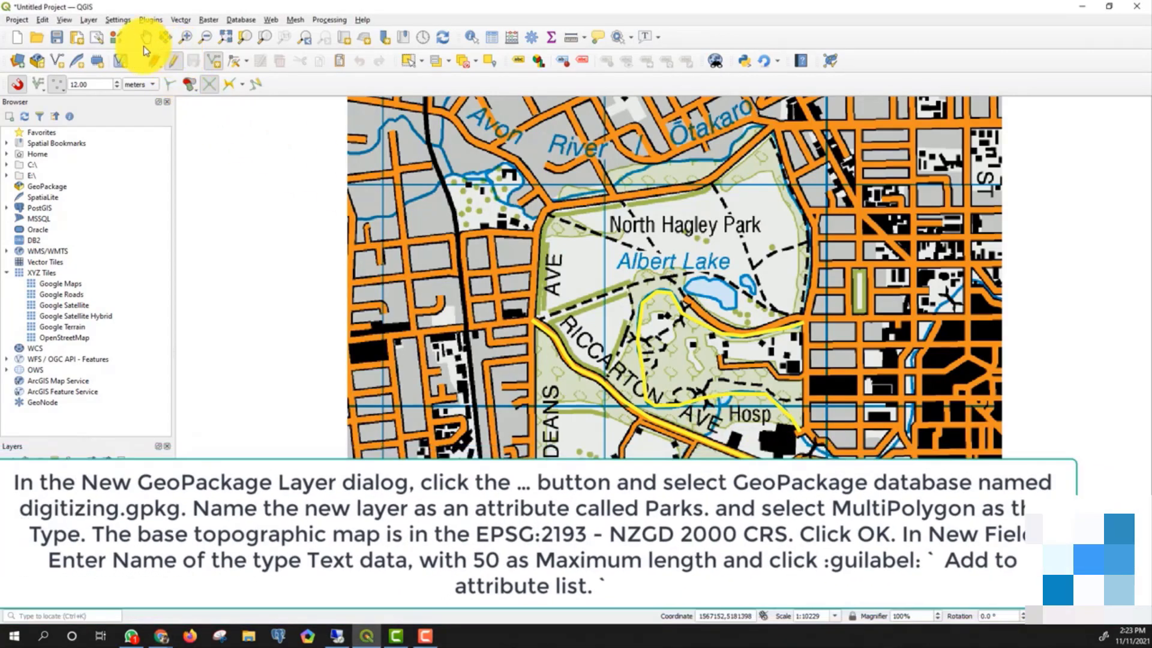
Set up a new GeoPackage layer in the existing digitizing.gpkg database with table name Parks and MultiPolygon geometry
left_click(38, 60)
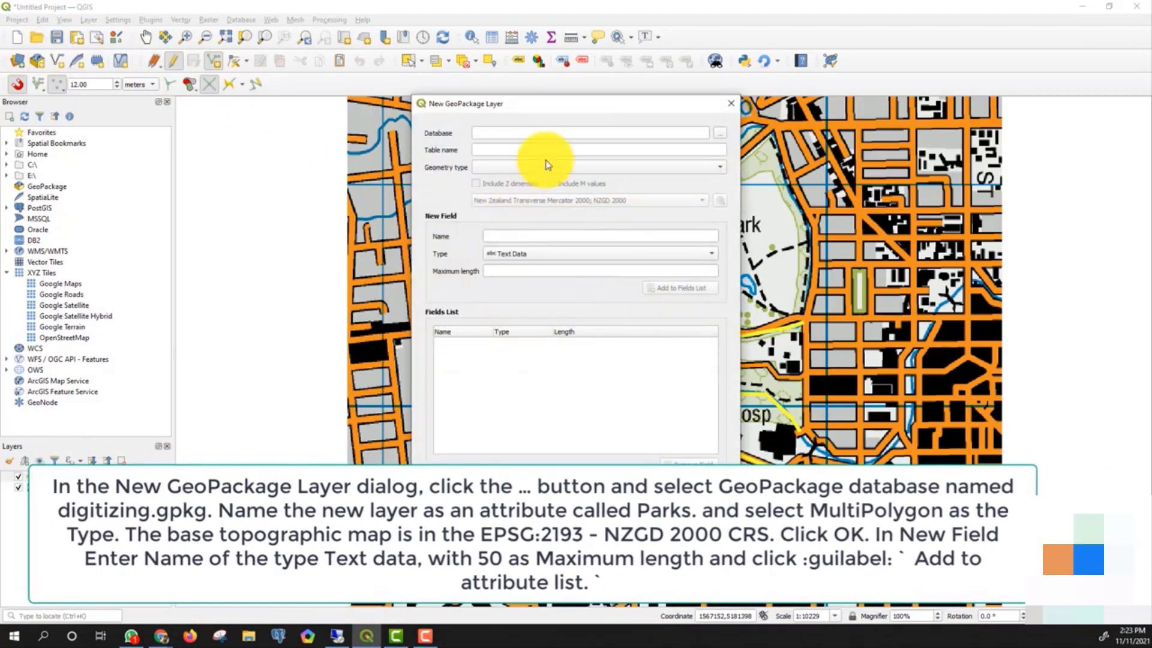
left_click(719, 134)
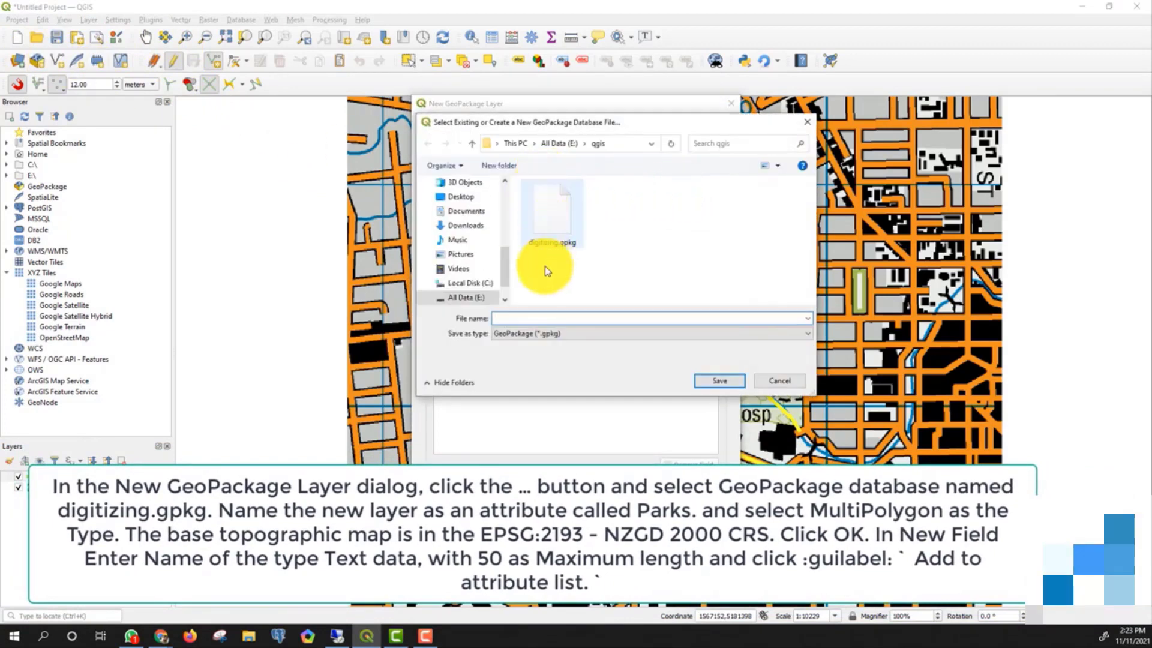
left_click(552, 222)
left_click(713, 381)
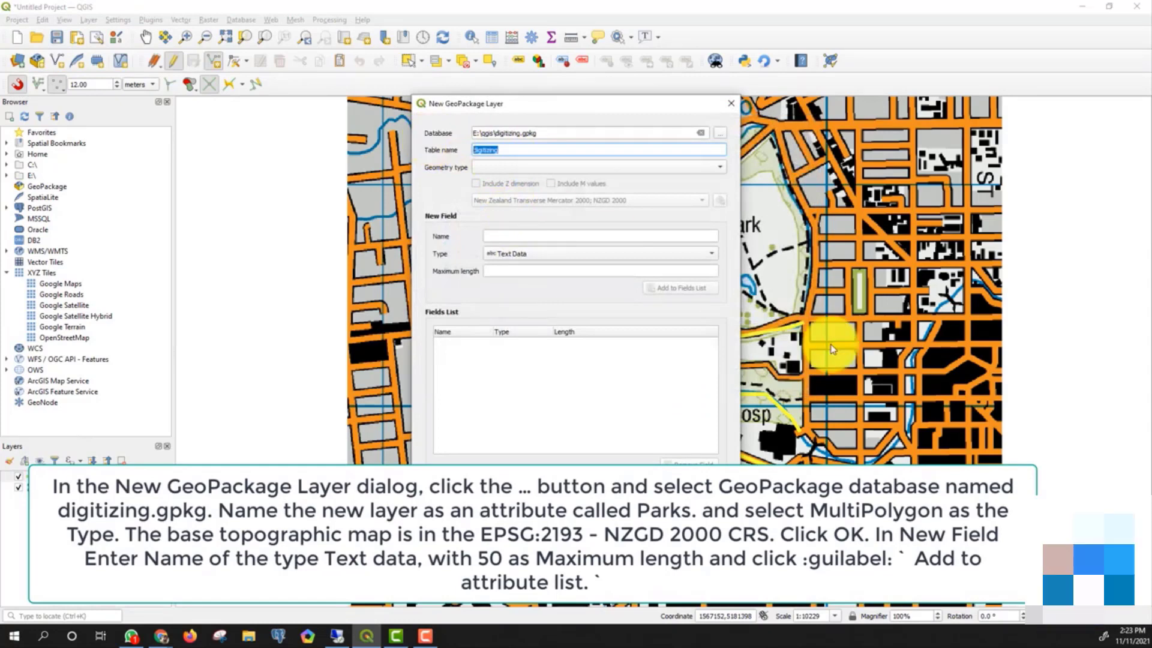
type("Parks")
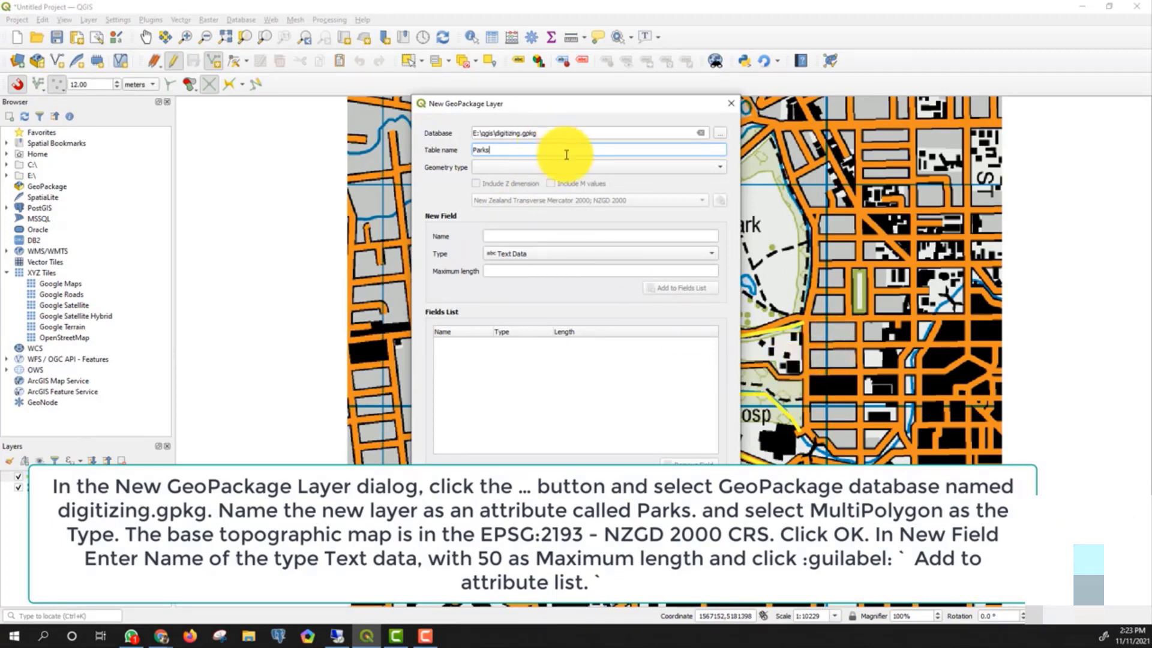
left_click(587, 168)
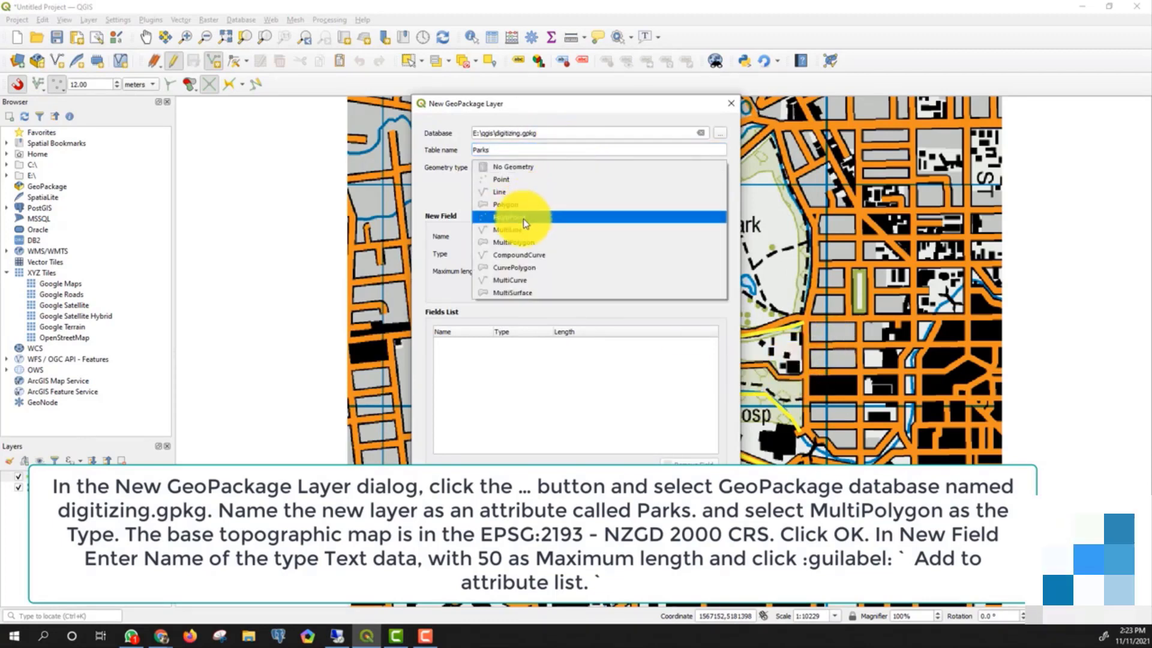
left_click(546, 243)
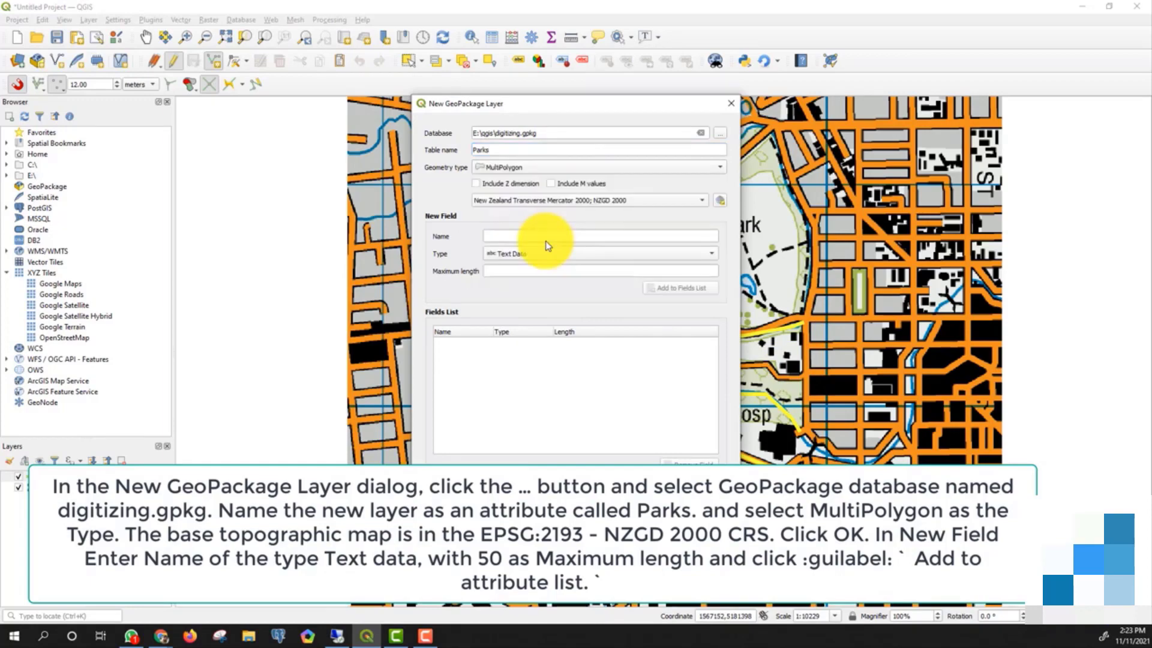
Add a text field Name with maximum length 50 and create Parks as a new layer in the existing GeoPackage
left_click(544, 239)
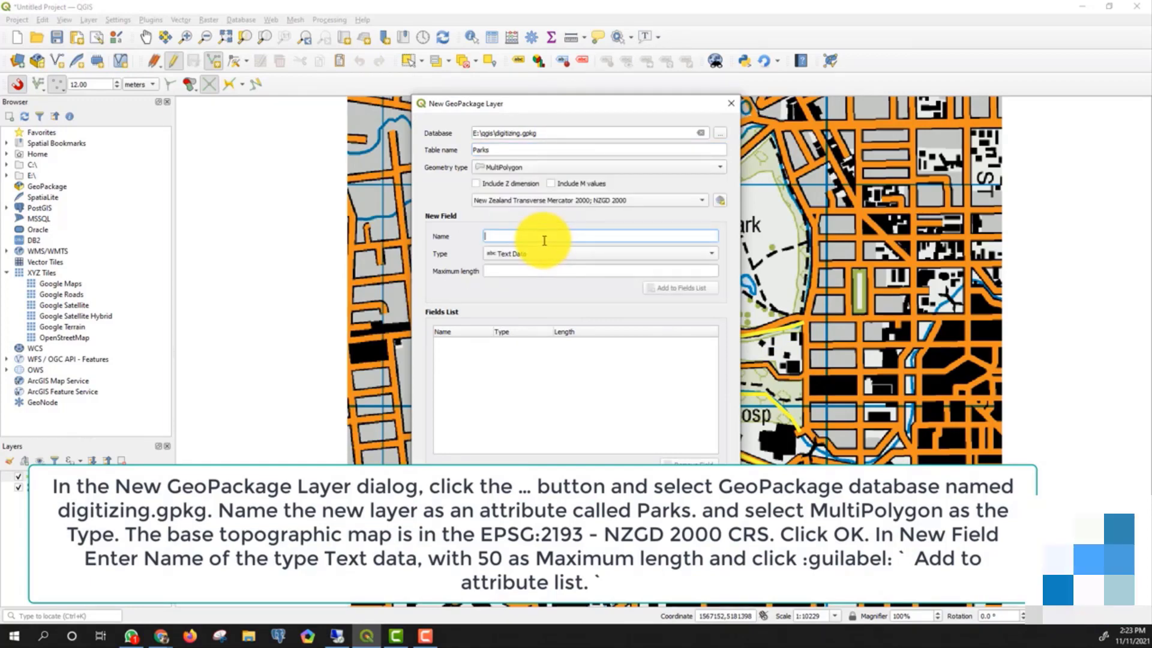
type("Name")
left_click(527, 272)
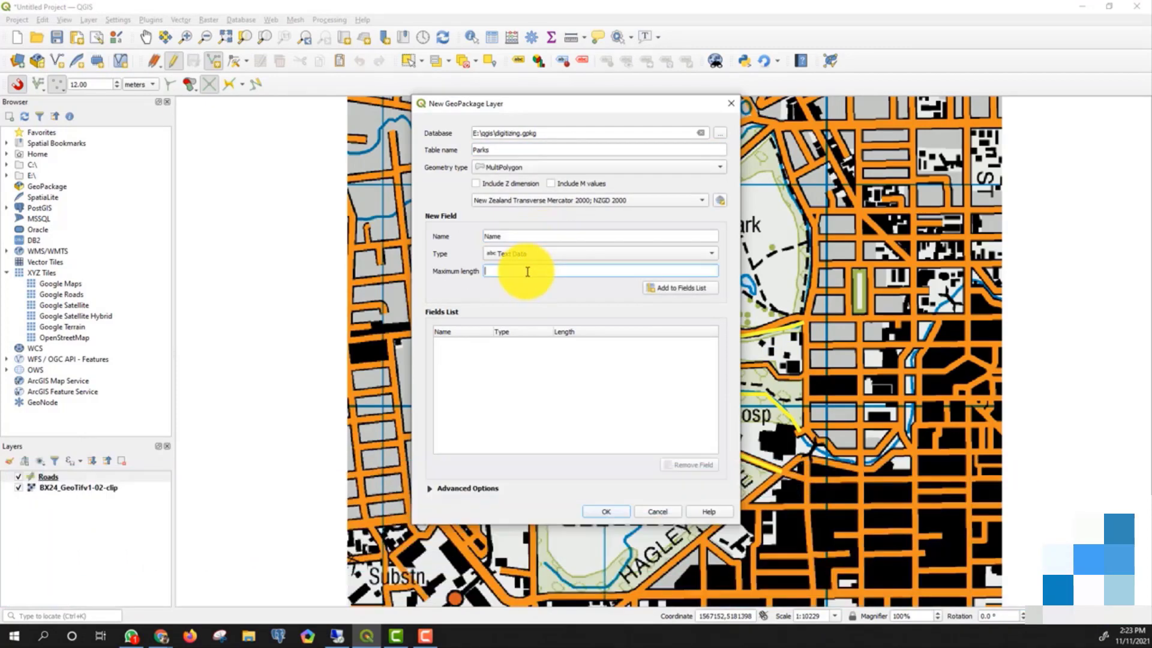
type("50")
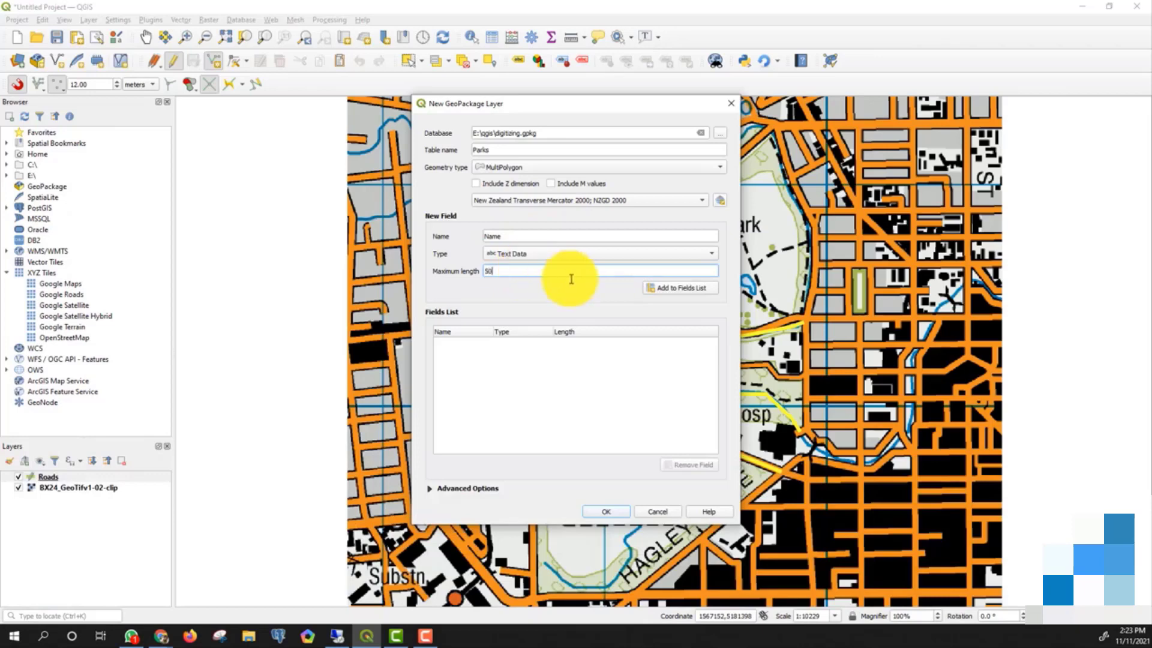
left_click(690, 288)
left_click(605, 511)
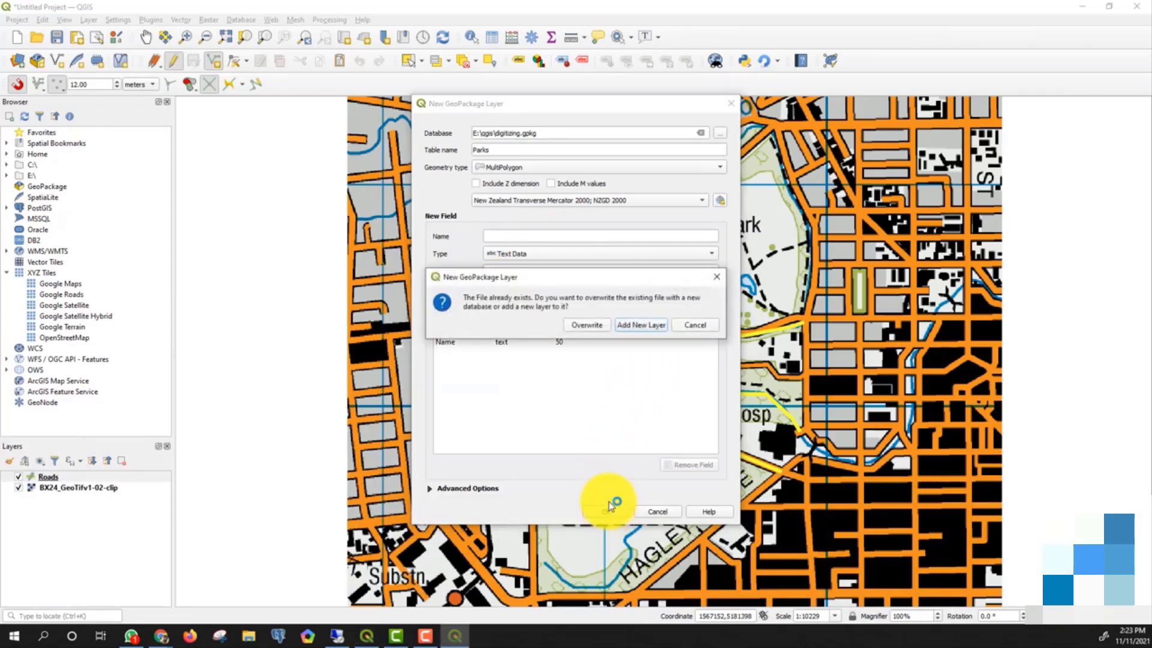
left_click(646, 325)
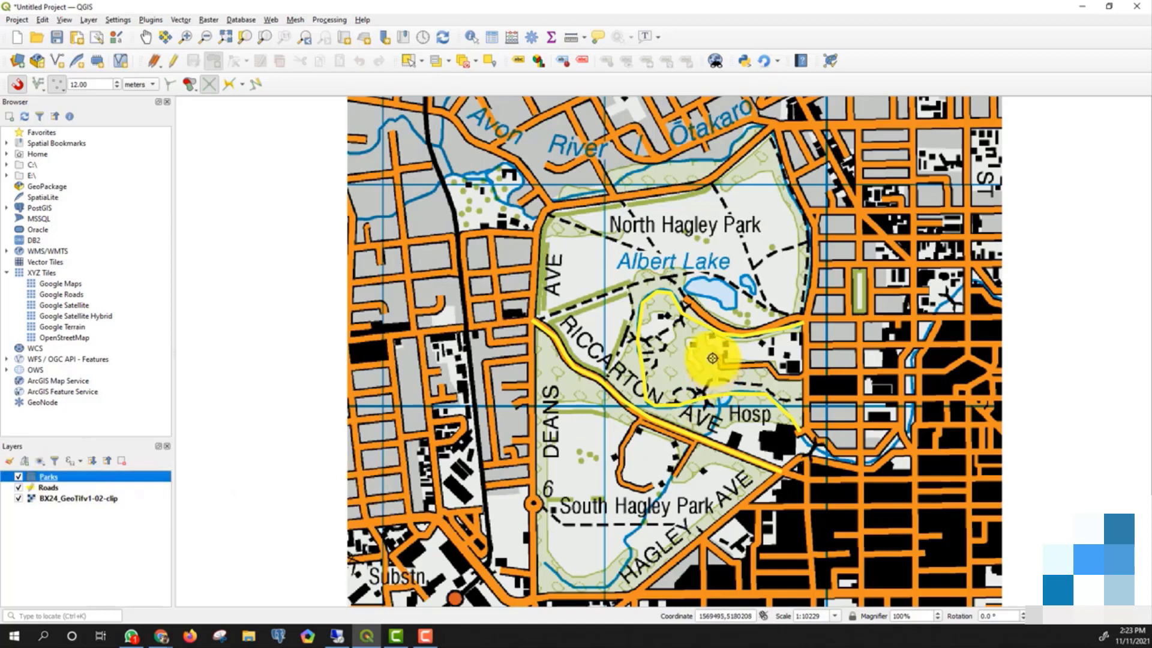
Start editing the Parks layer and digitize a polygon over South Hagley Park, snapping its northern edge to the Riccarton Avenue line
left_click(1, 268)
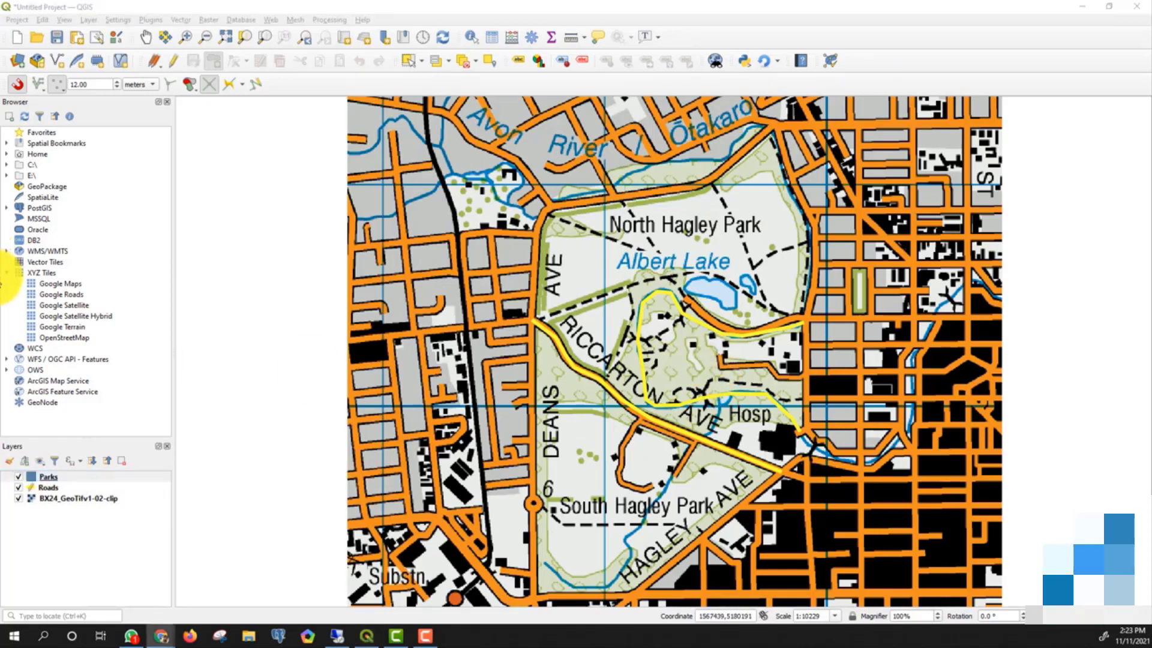
left_click(175, 60)
left_click(213, 61)
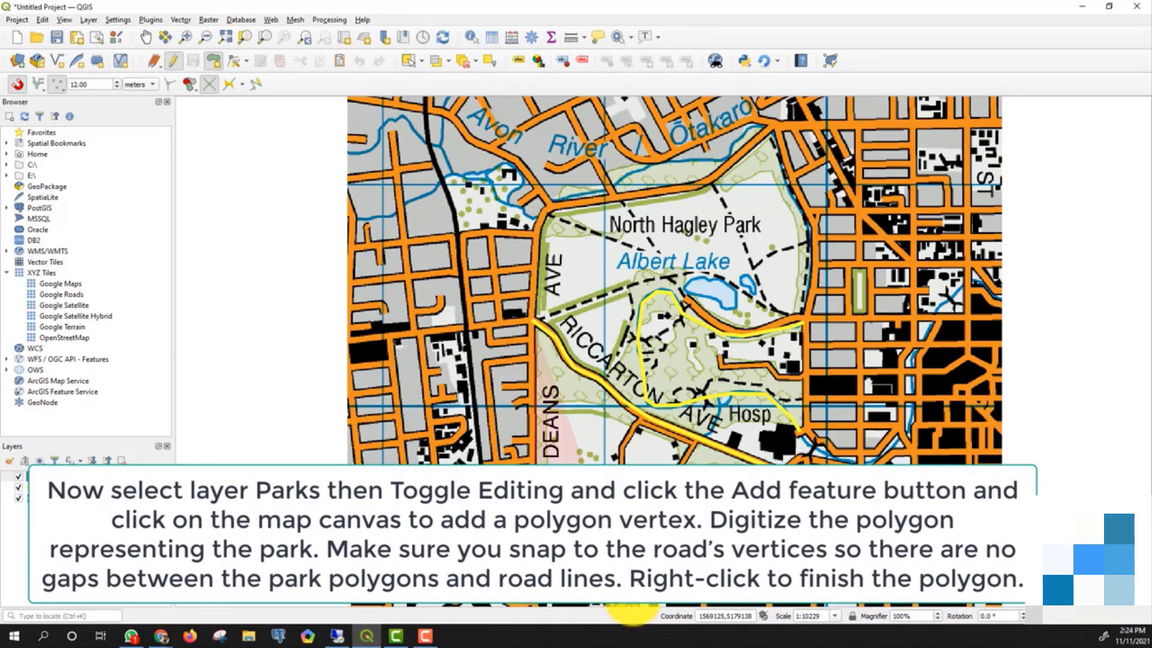
left_click(778, 455)
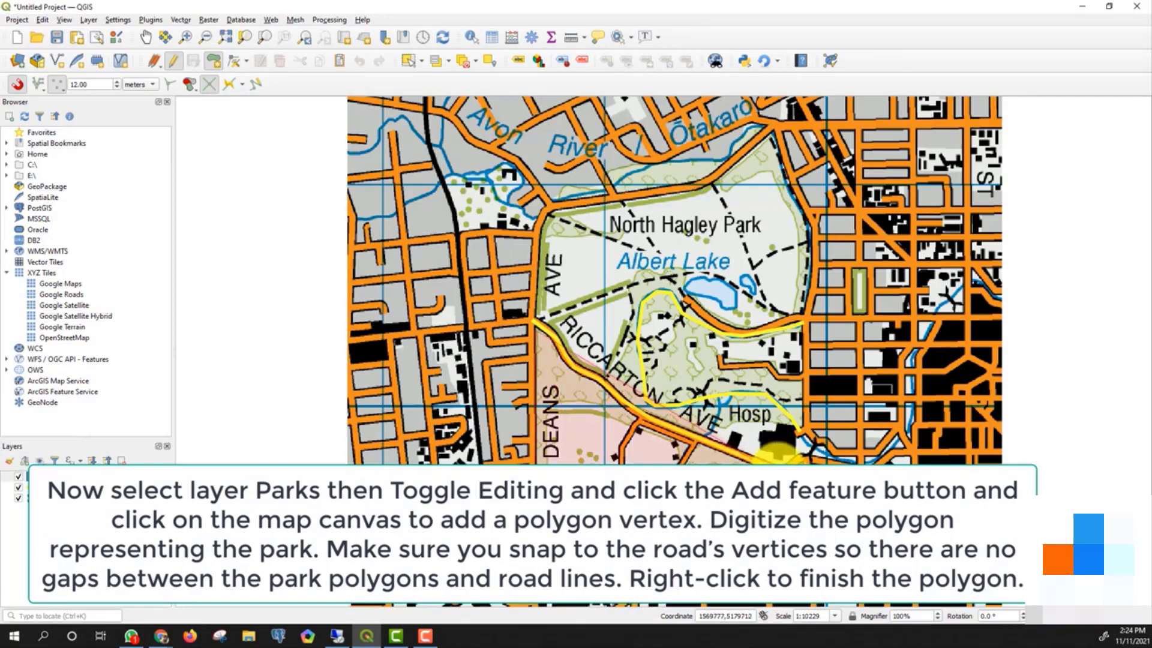
left_click(694, 438)
left_click(663, 423)
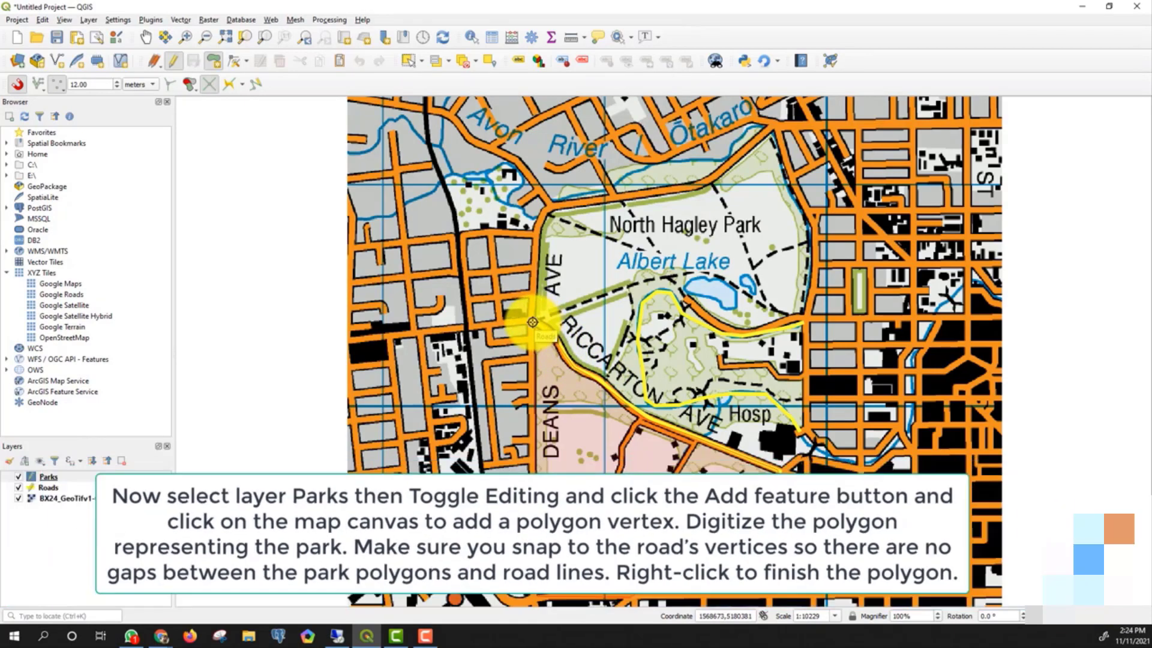
right_click(532, 322)
Enter Park 1 as the new polygon's Name and accept the feature attributes
left_click(532, 318)
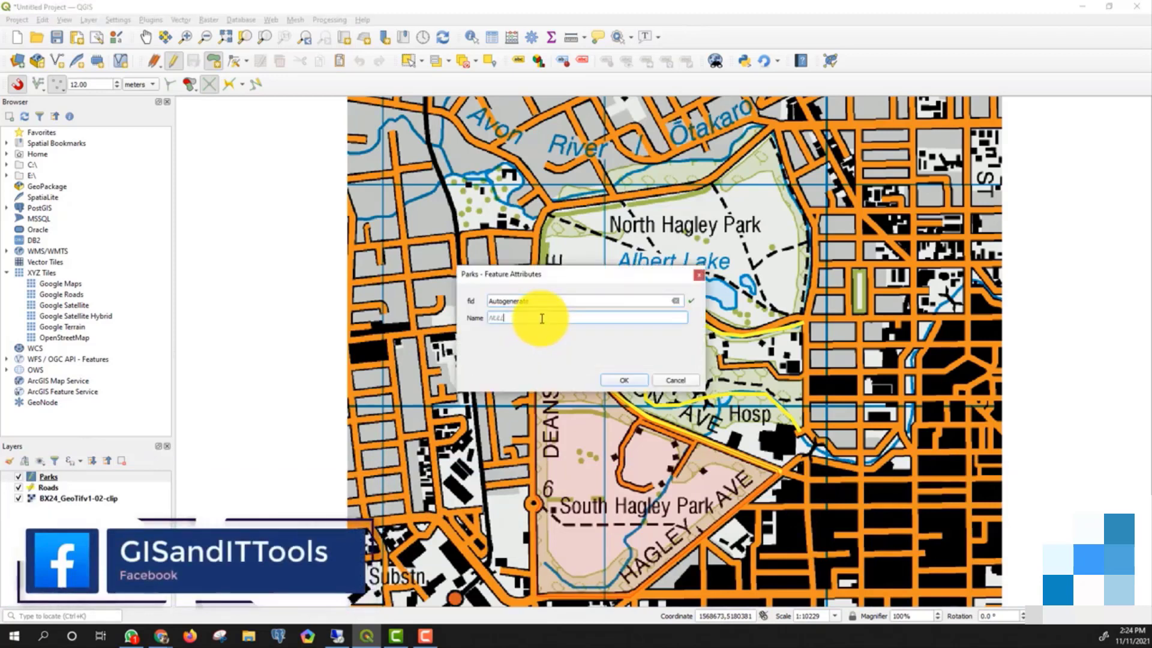
type("P")
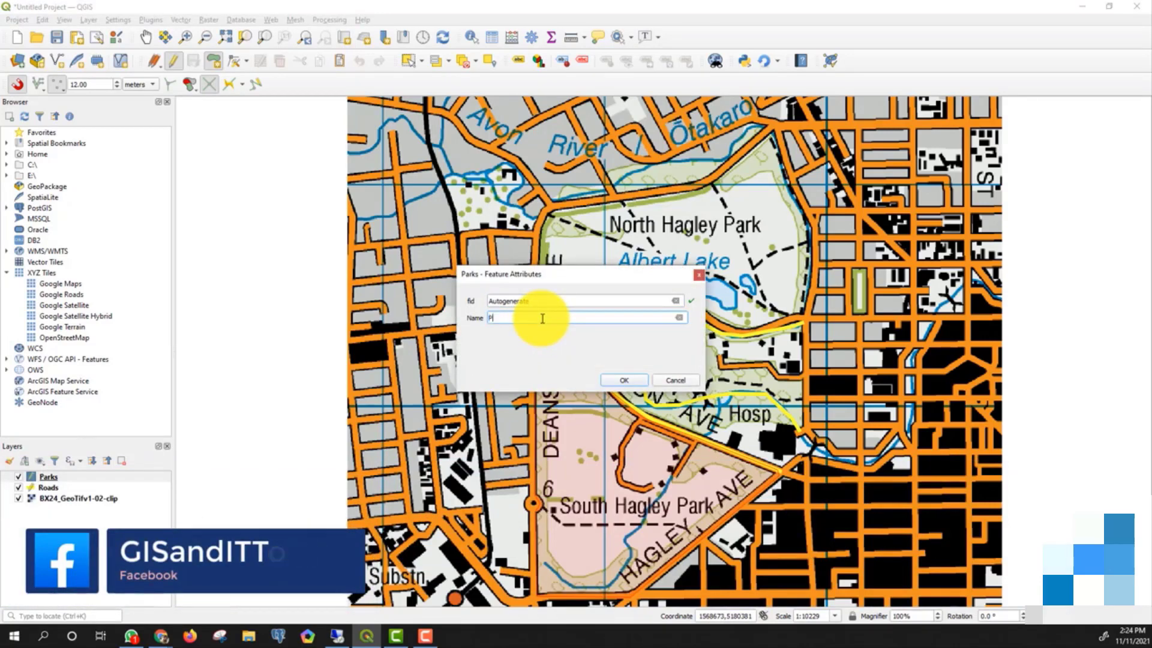
type("ark 1")
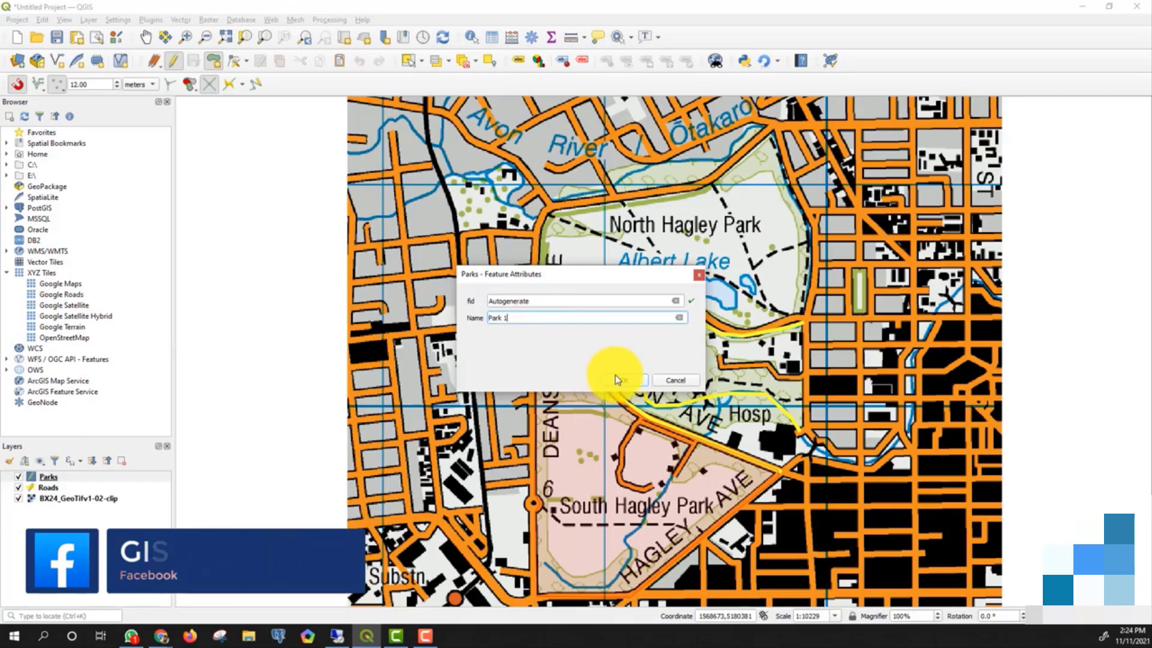
left_click(614, 379)
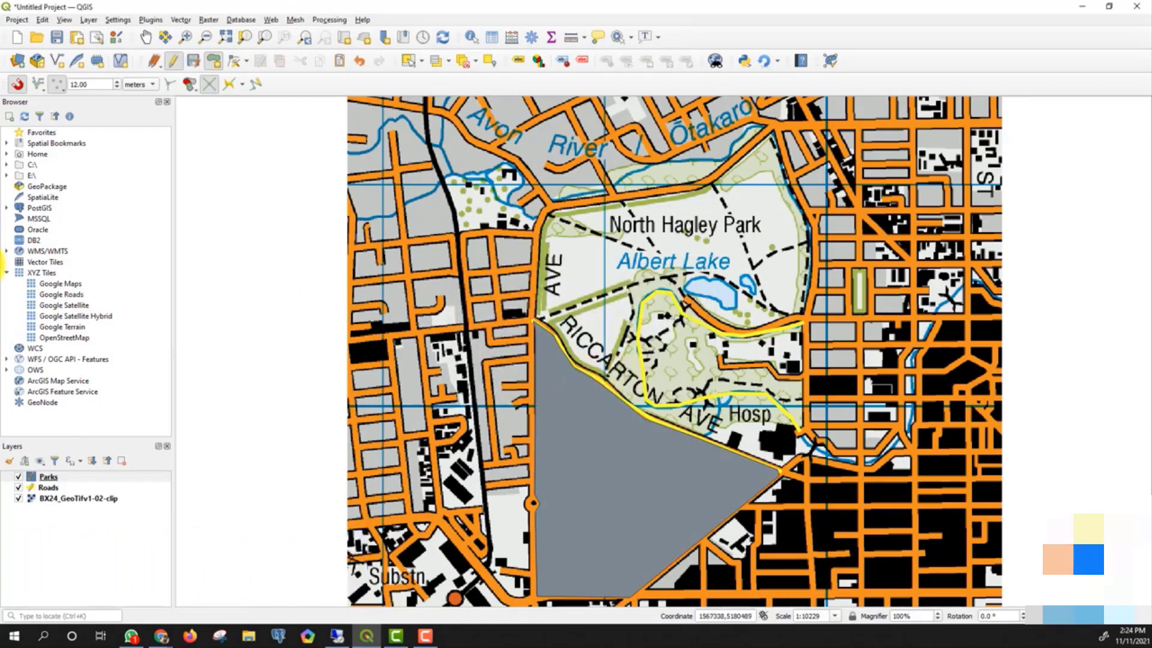
Use the advanced snapping configuration, enable Avoid Overlap for the Parks layer, and move the settings window clear of the park
left_click(0, 288)
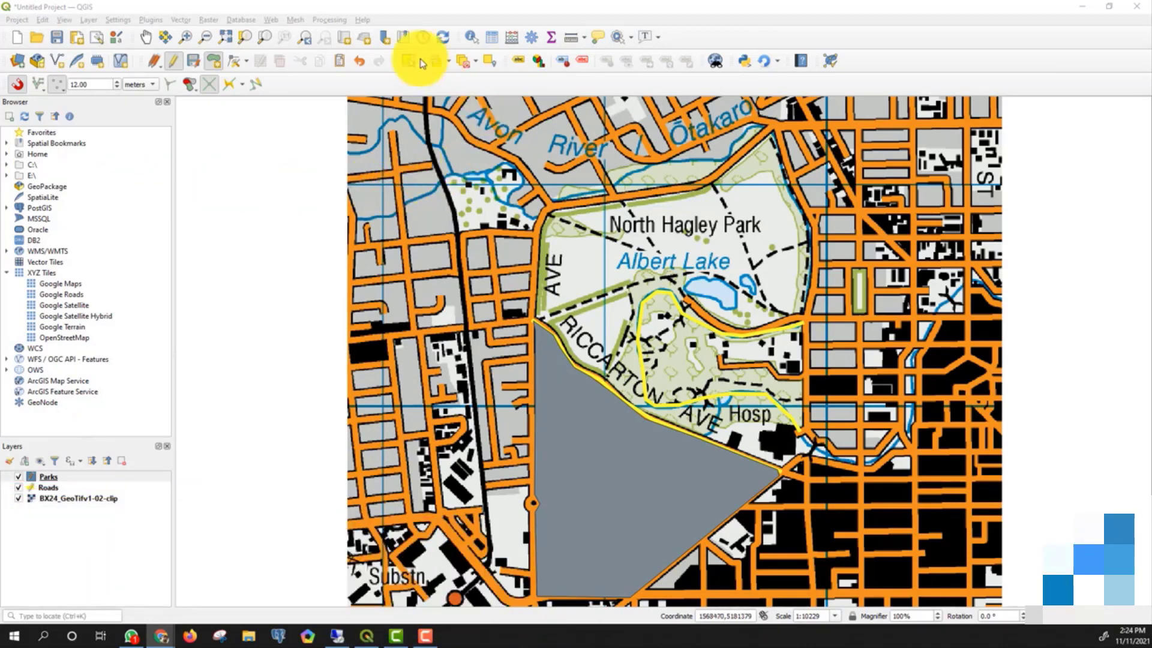
left_click(38, 85)
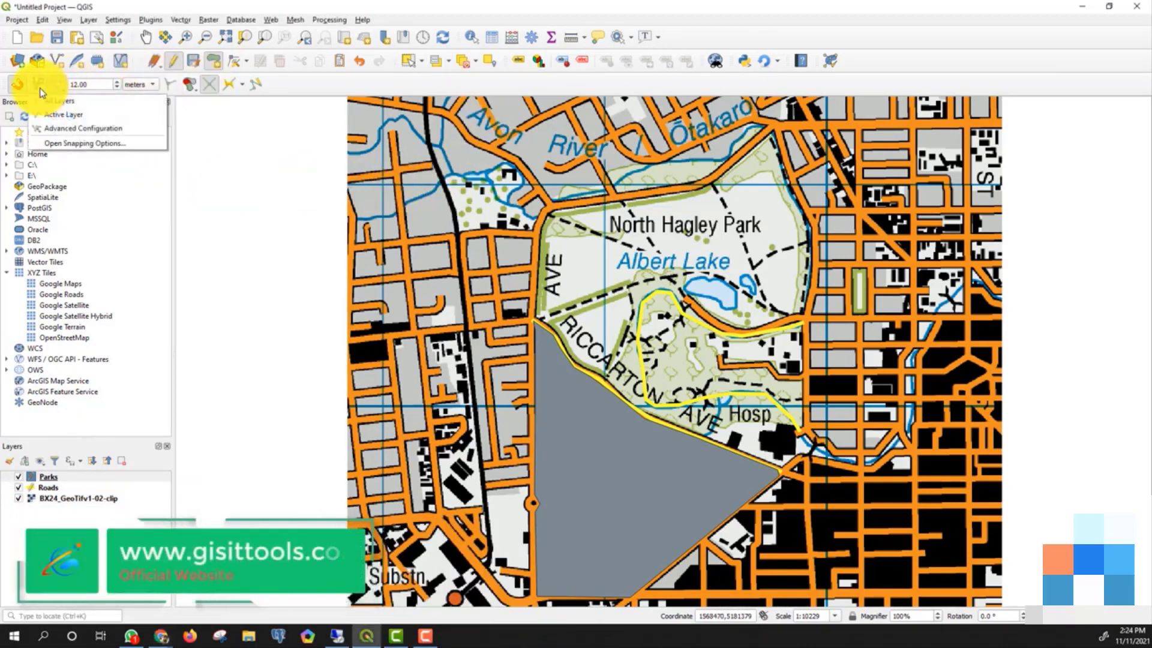
left_click(83, 144)
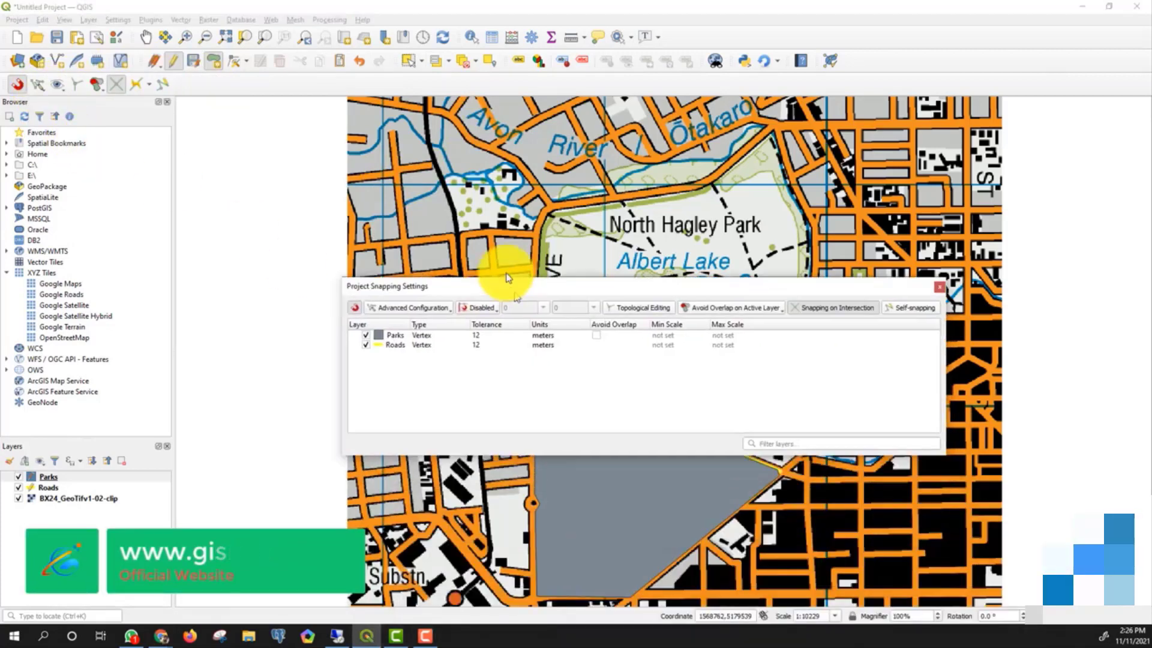
left_click_drag(507, 277, 460, 170)
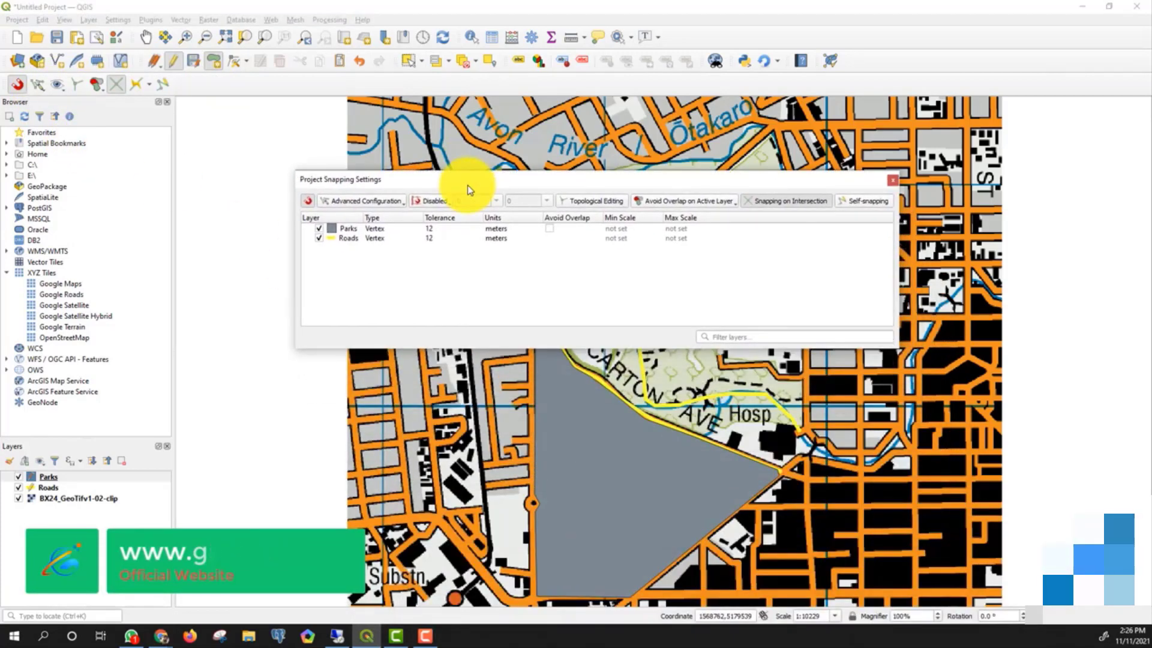
left_click(549, 229)
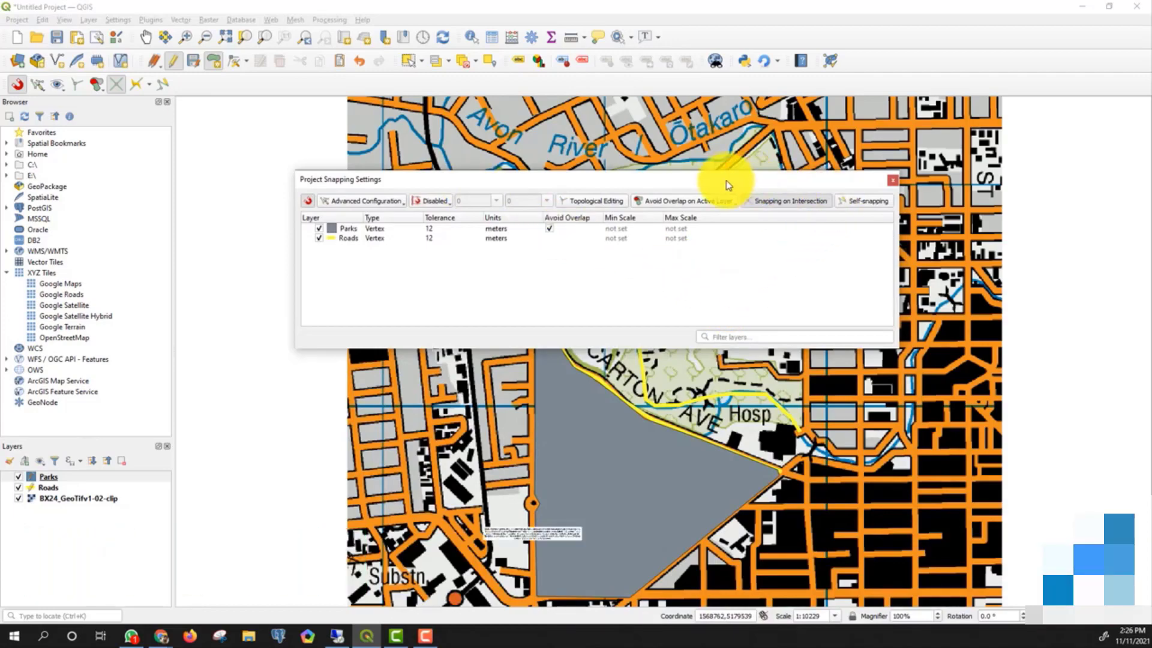
left_click_drag(727, 185, 751, 248)
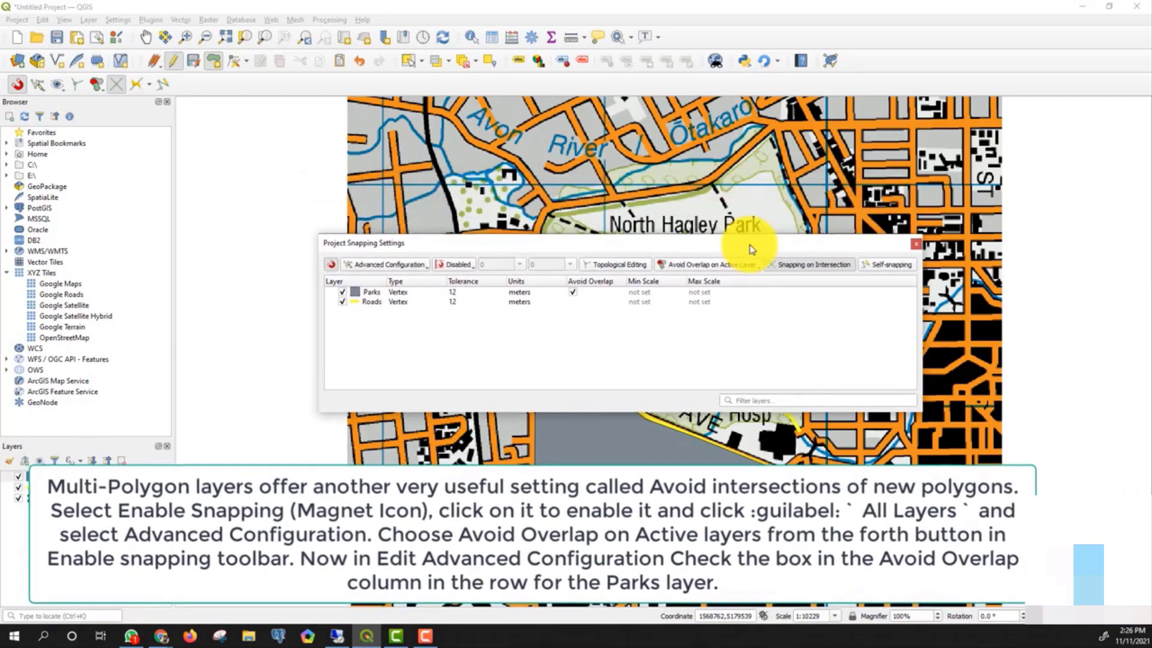
left_click_drag(847, 246, 901, 610)
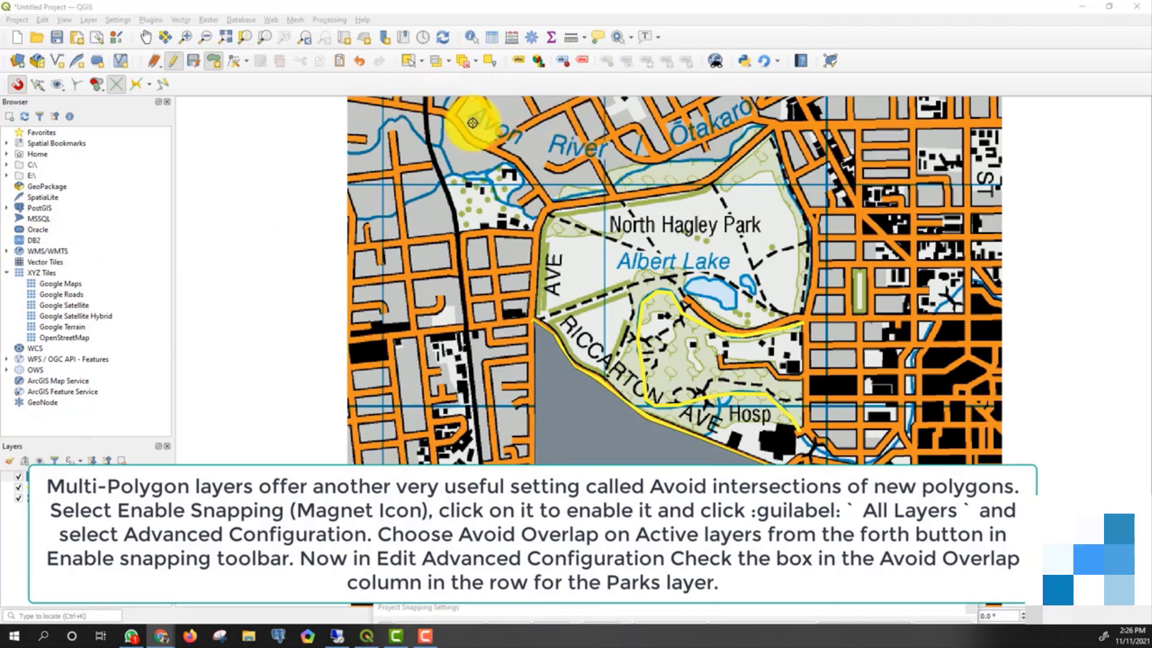
left_click(114, 84)
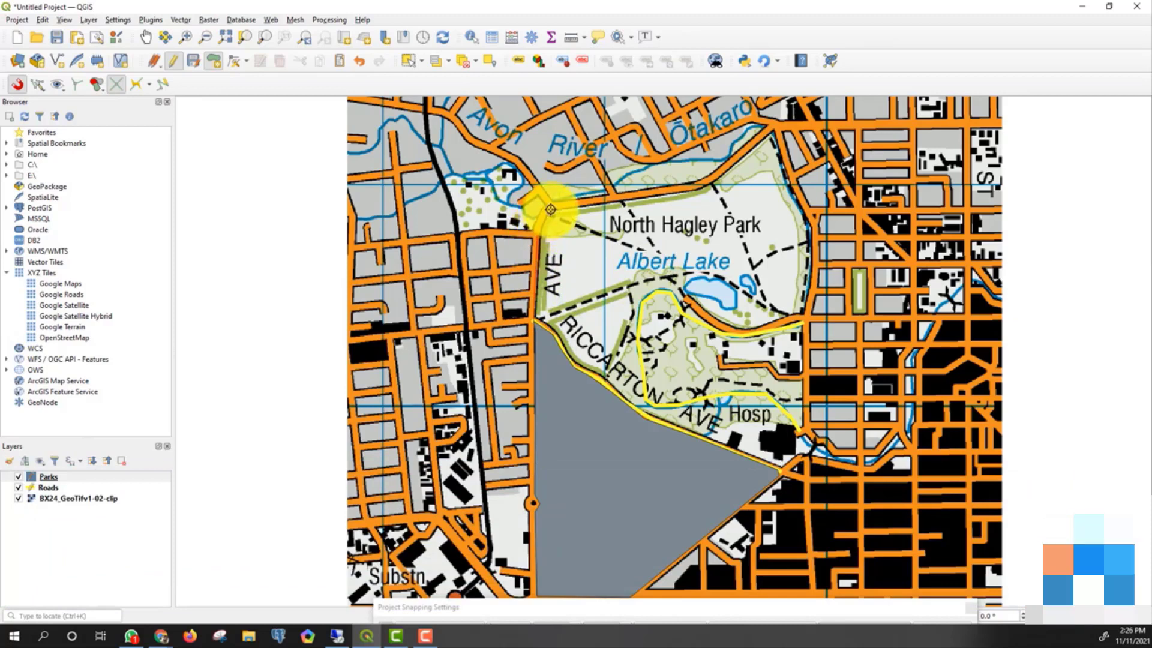
Digitize a Parks polygon covering North Hagley Park and the area south to Riccarton Avenue, and name it Park 2
left_click(548, 211)
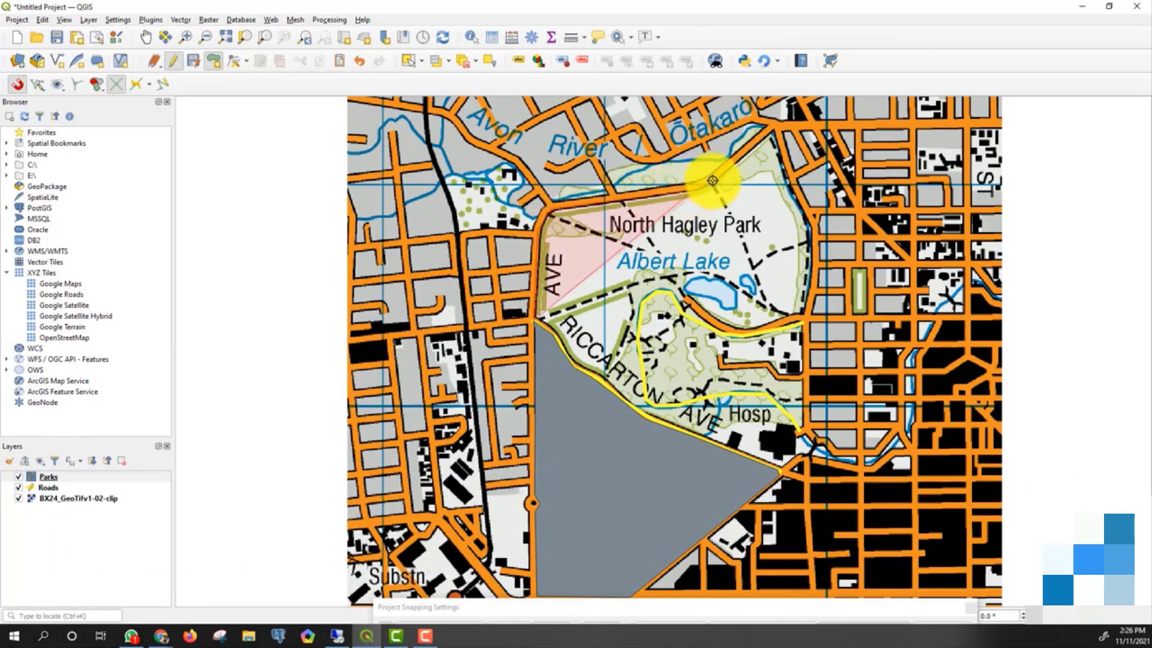
left_click(772, 128)
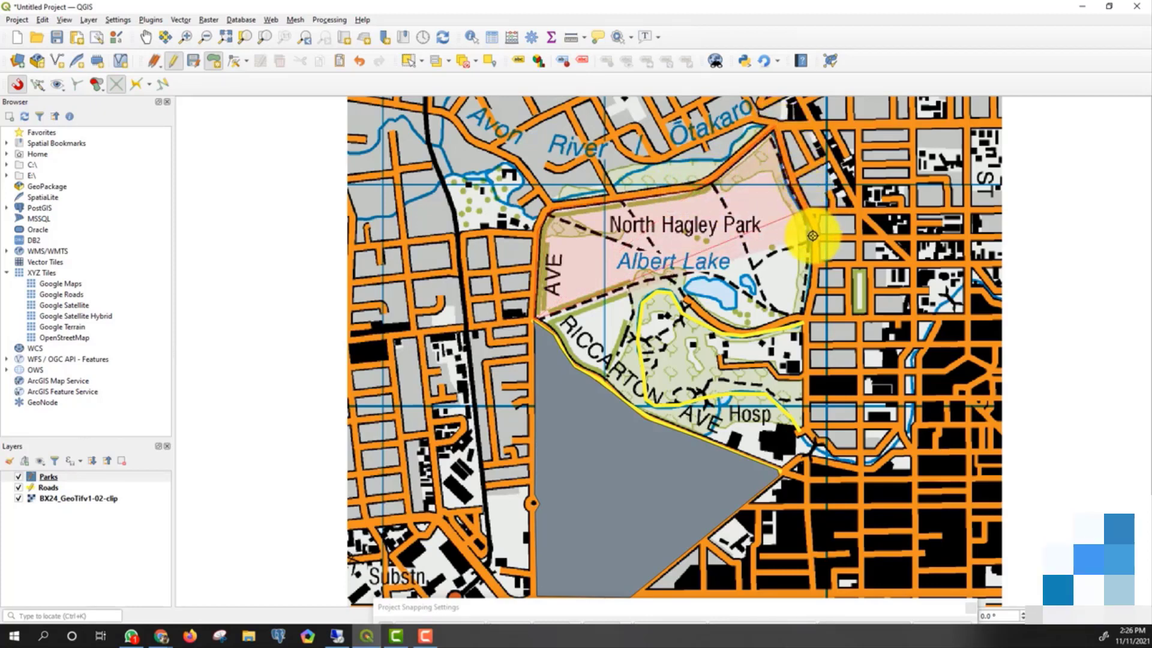
left_click(812, 247)
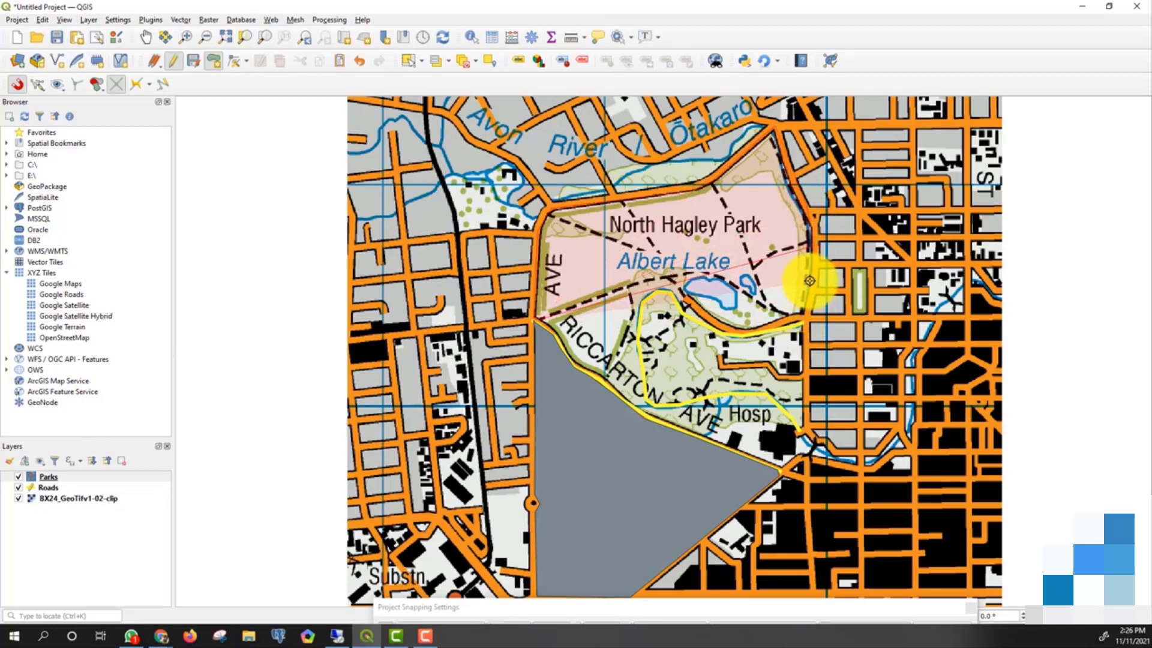
left_click(804, 316)
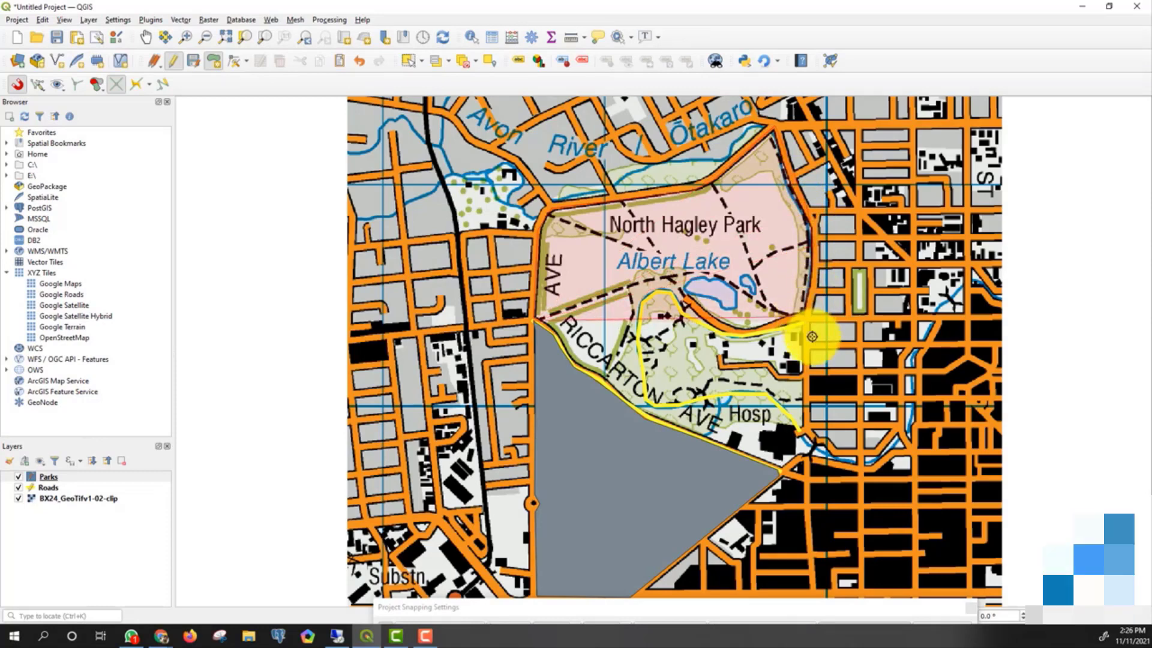
left_click(803, 401)
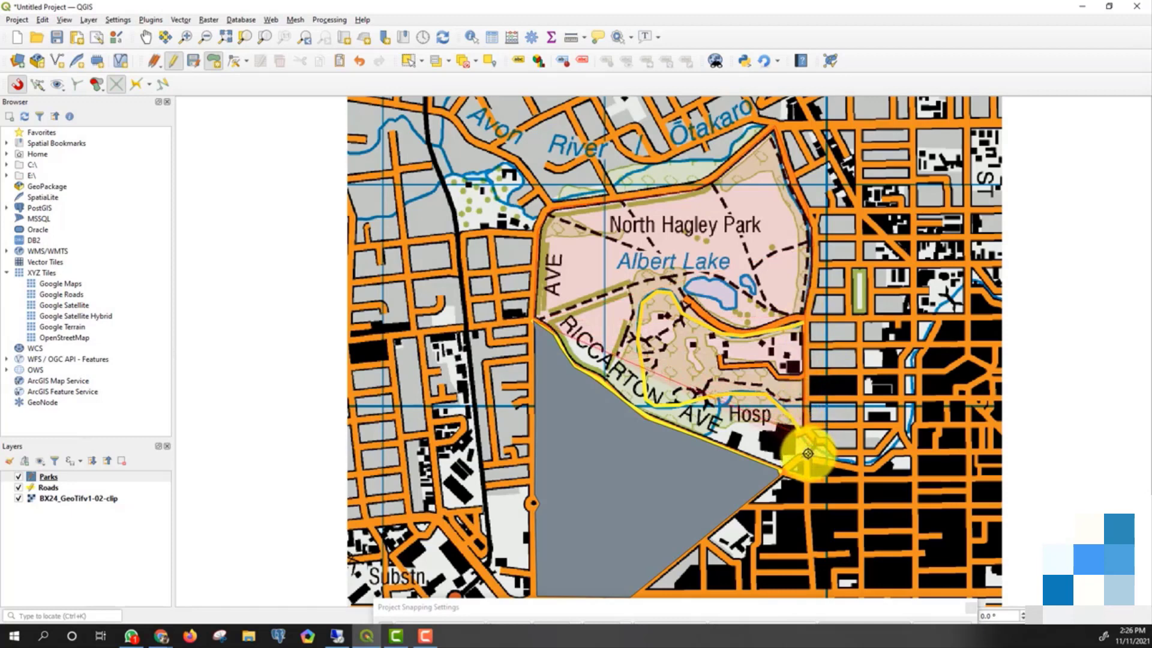
left_click(808, 454)
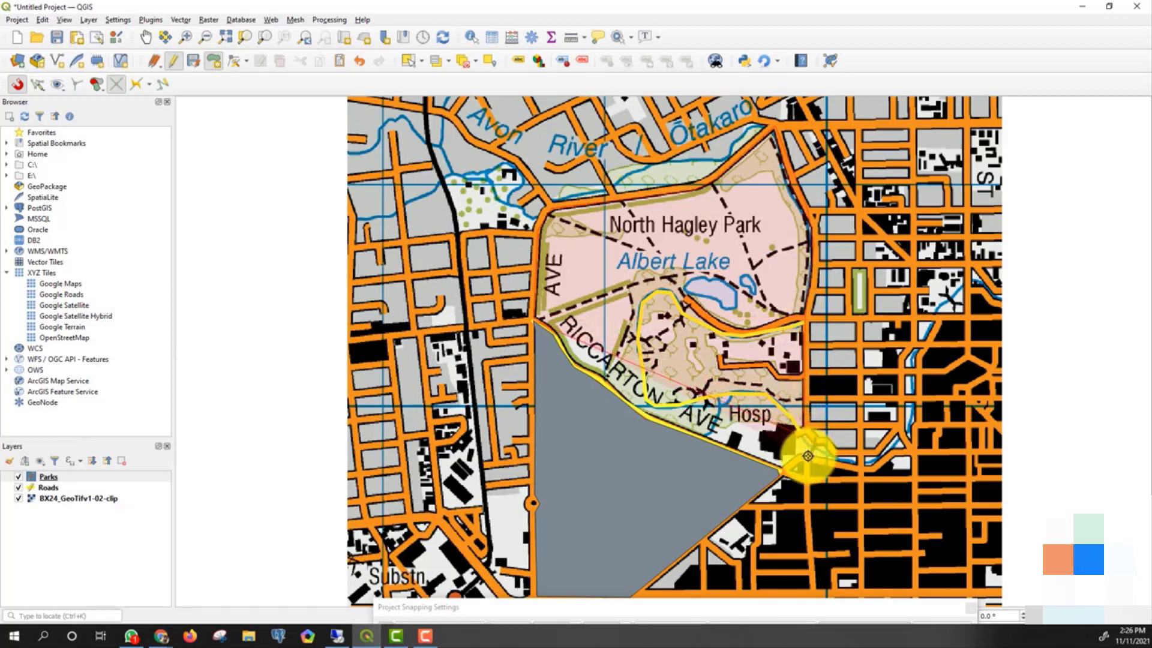
left_click(778, 472)
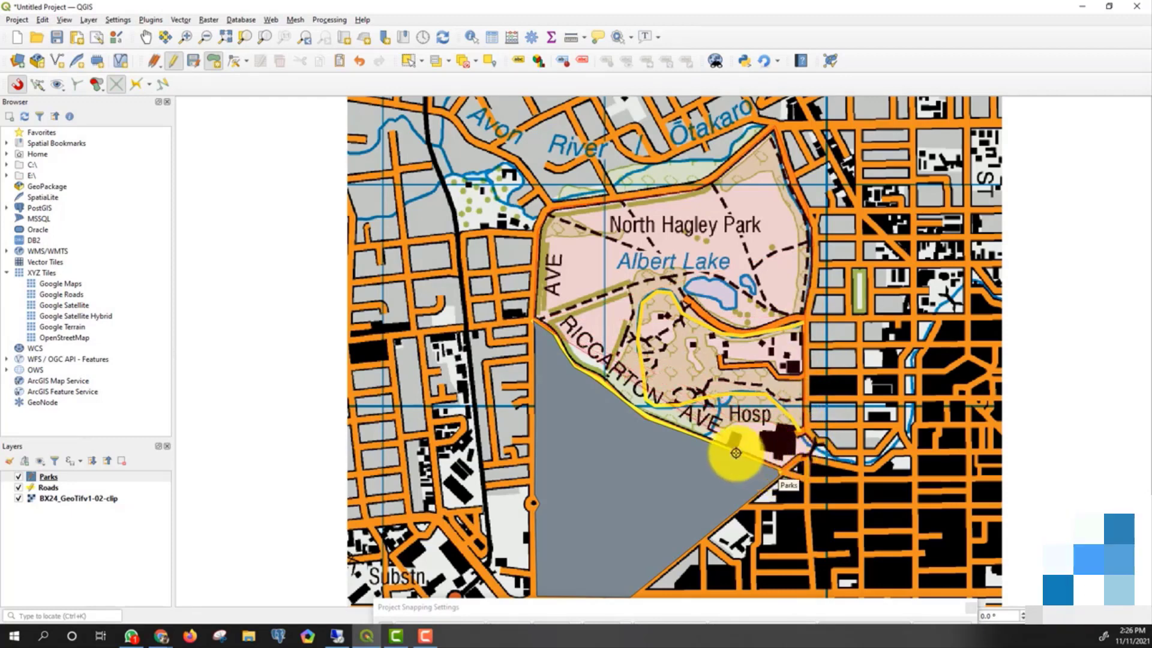
left_click(671, 426)
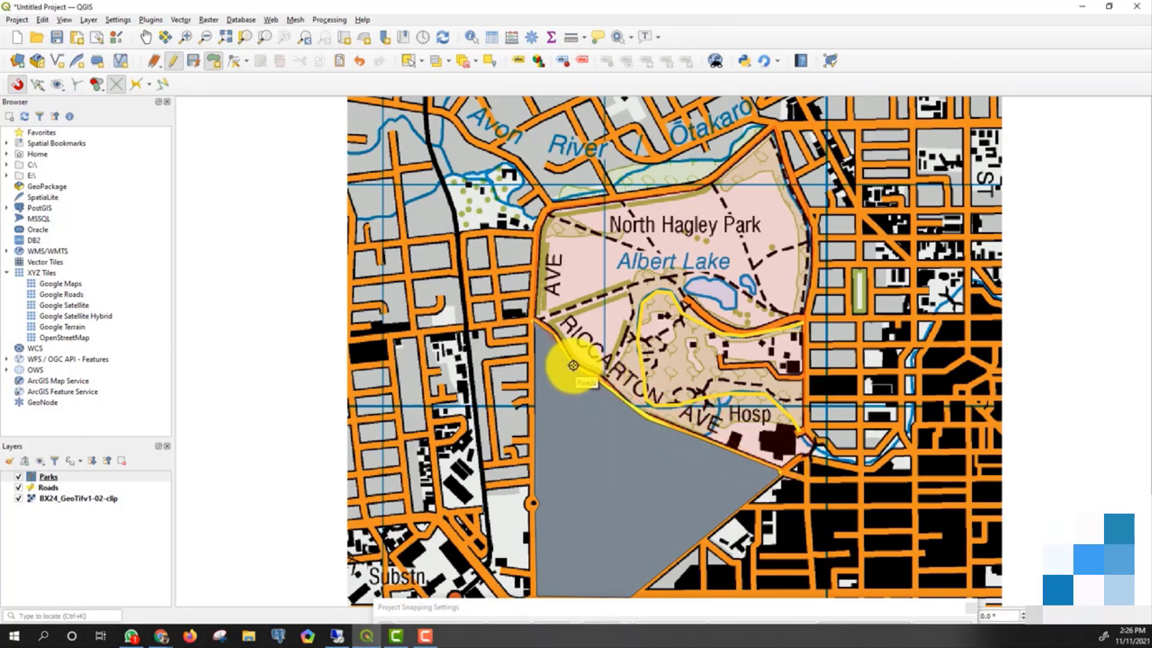
right_click(534, 320)
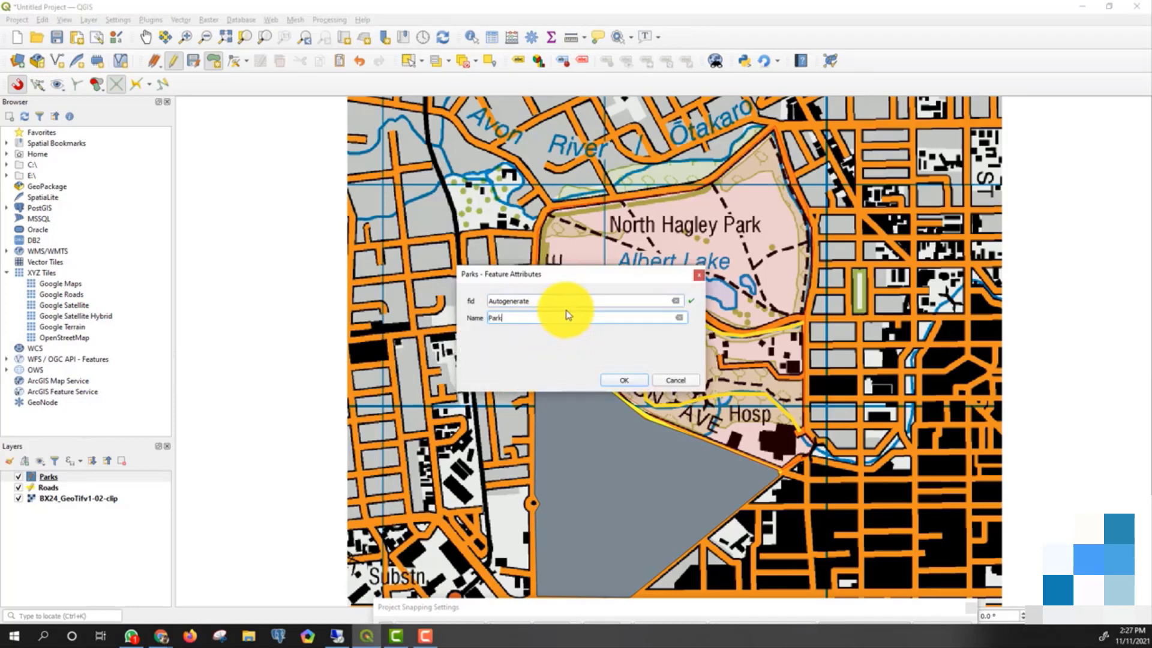
type("Park 2")
left_click(637, 379)
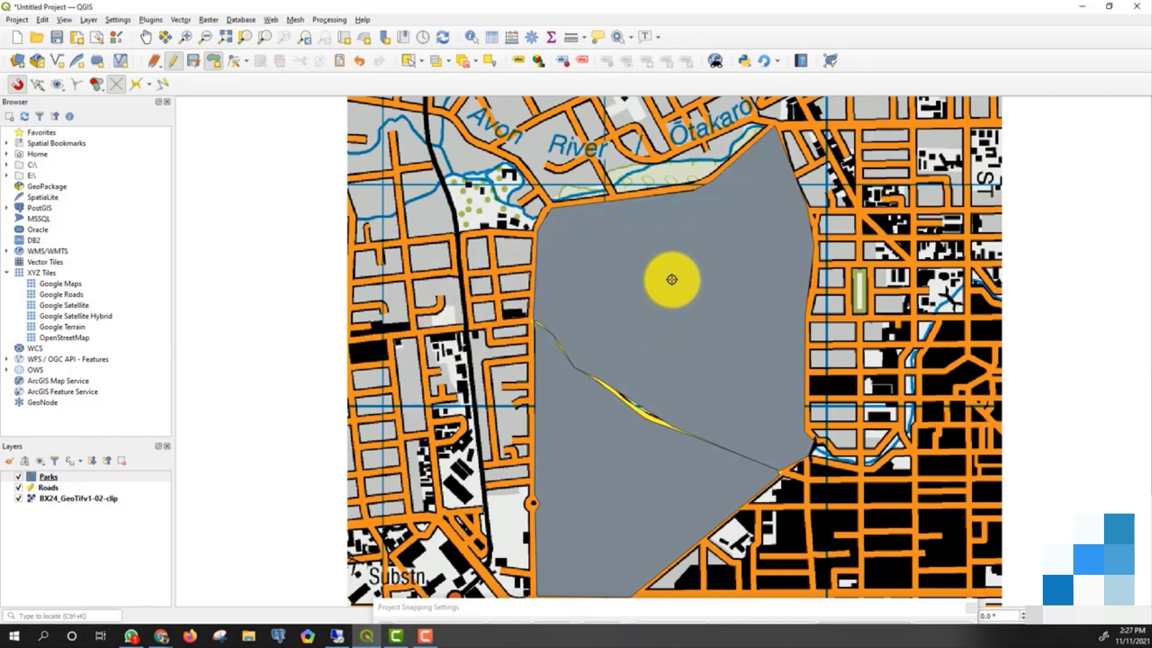
Save the Parks layer edits and hide the Parks and Roads layers
left_click(0, 300)
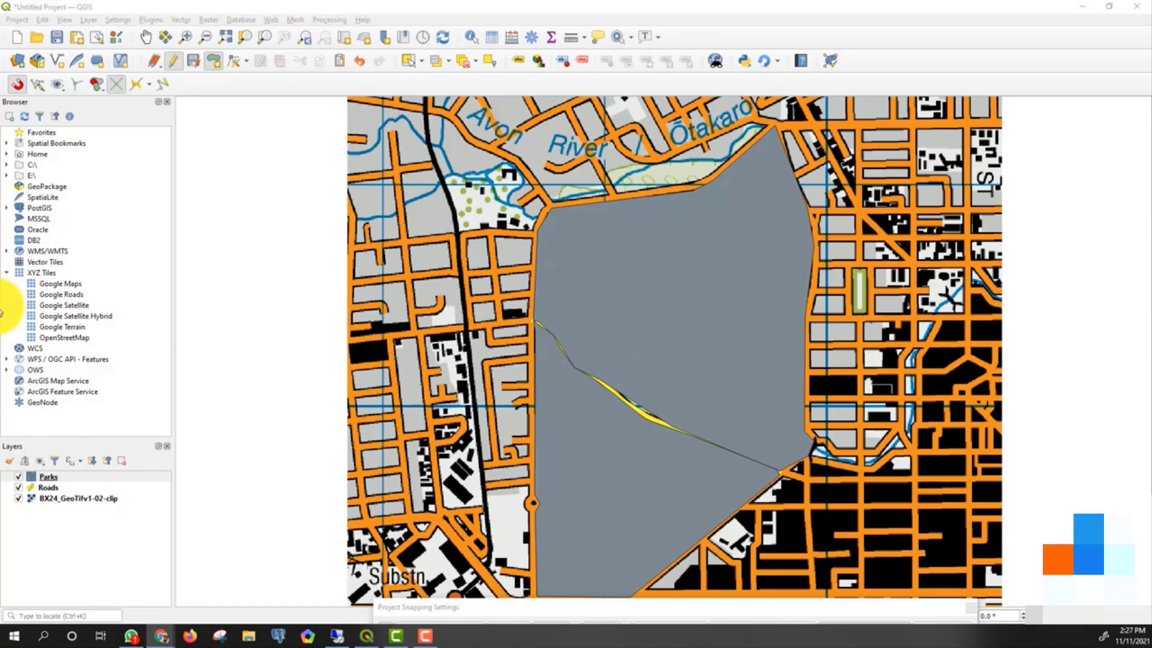
left_click(192, 60)
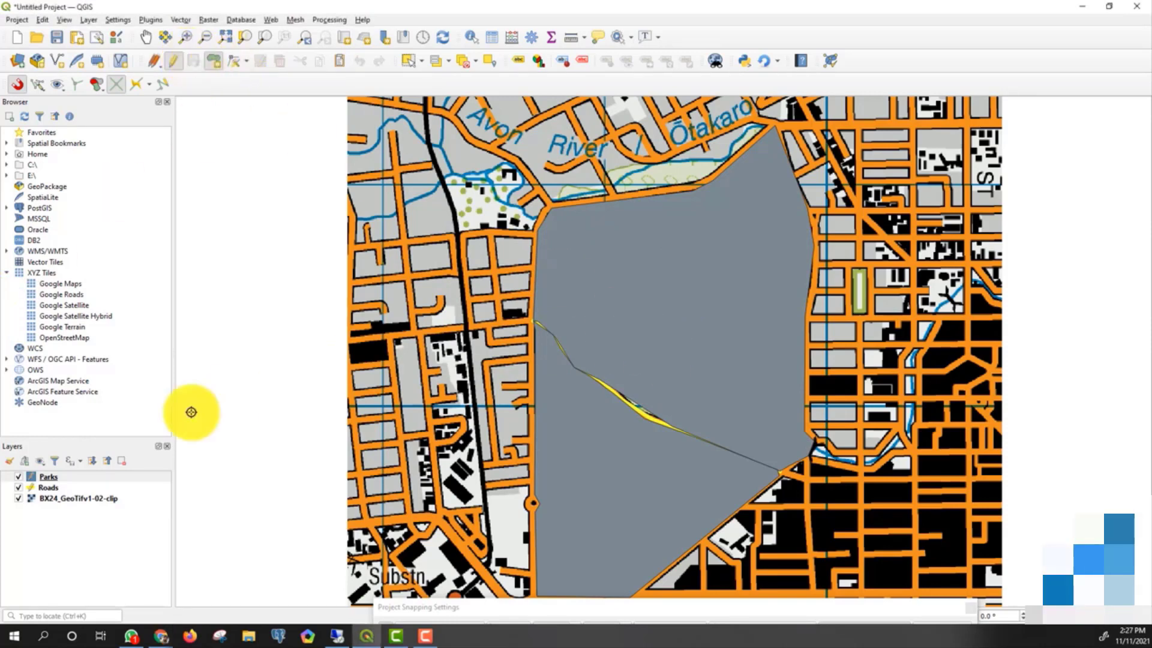
left_click(18, 477)
left_click(19, 487)
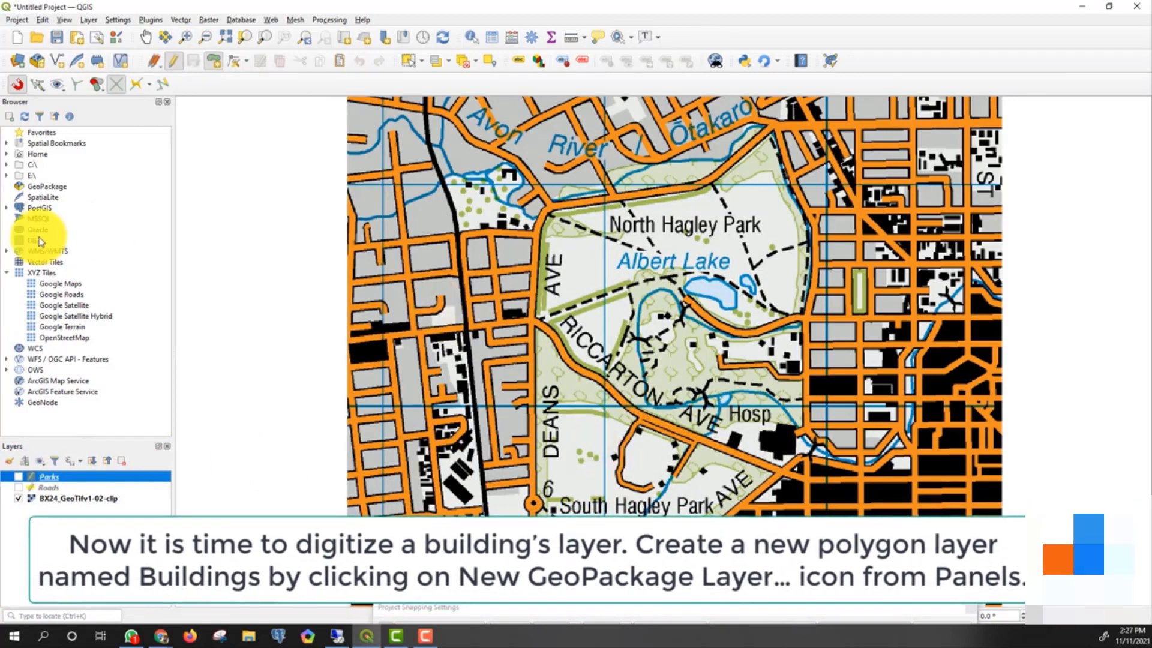
Set up a new GeoPackage layer in the existing digitizing.gpkg with table name Buildings and geometry type Polygon
left_click(37, 61)
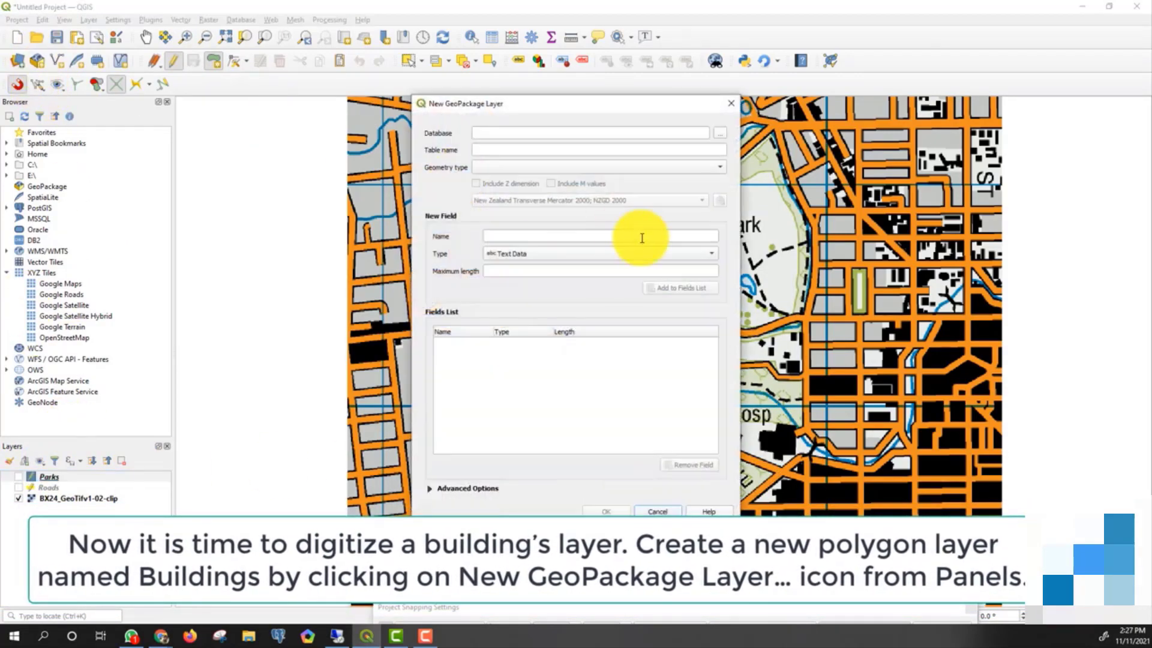
left_click(722, 133)
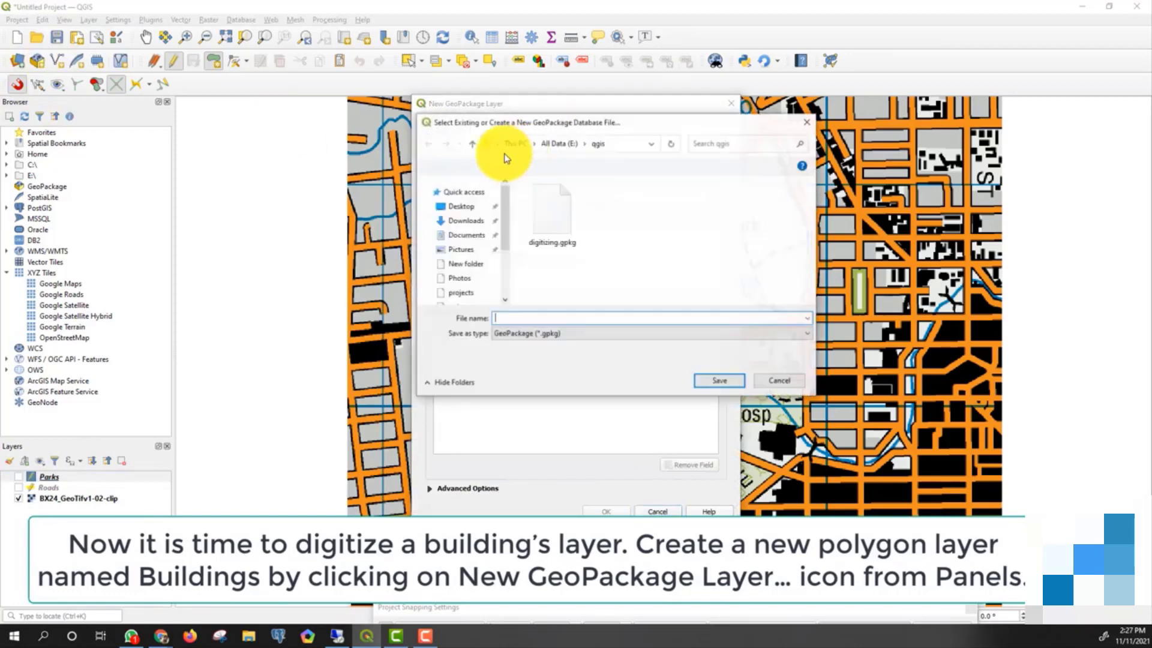
left_click(551, 216)
left_click(719, 381)
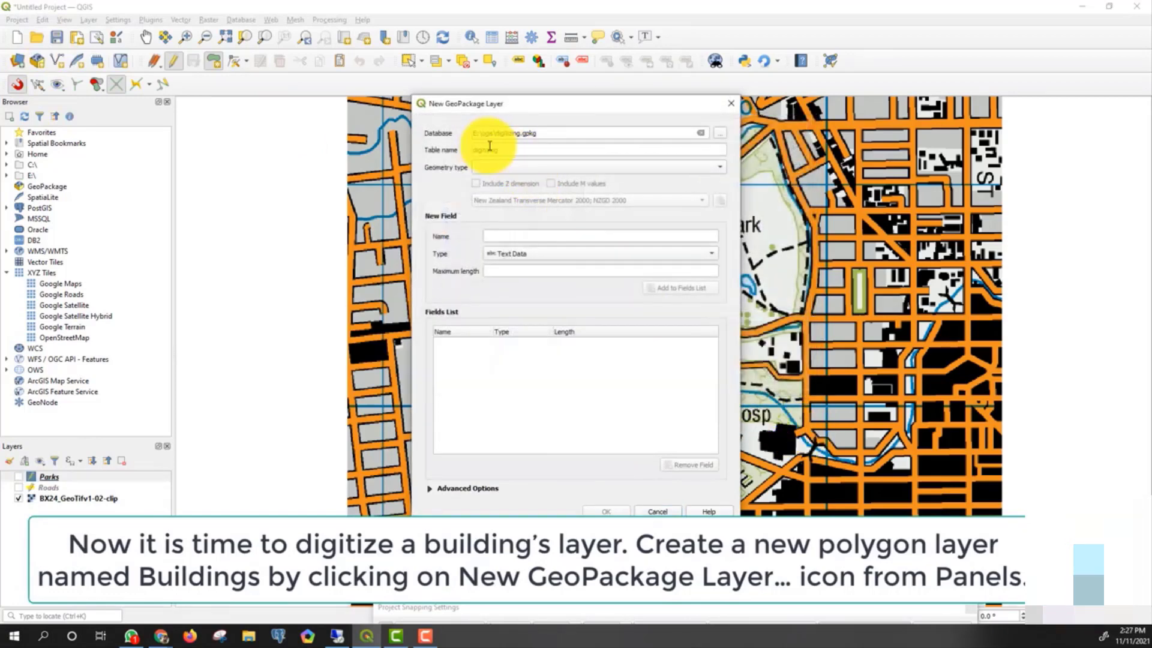
double_click(487, 149)
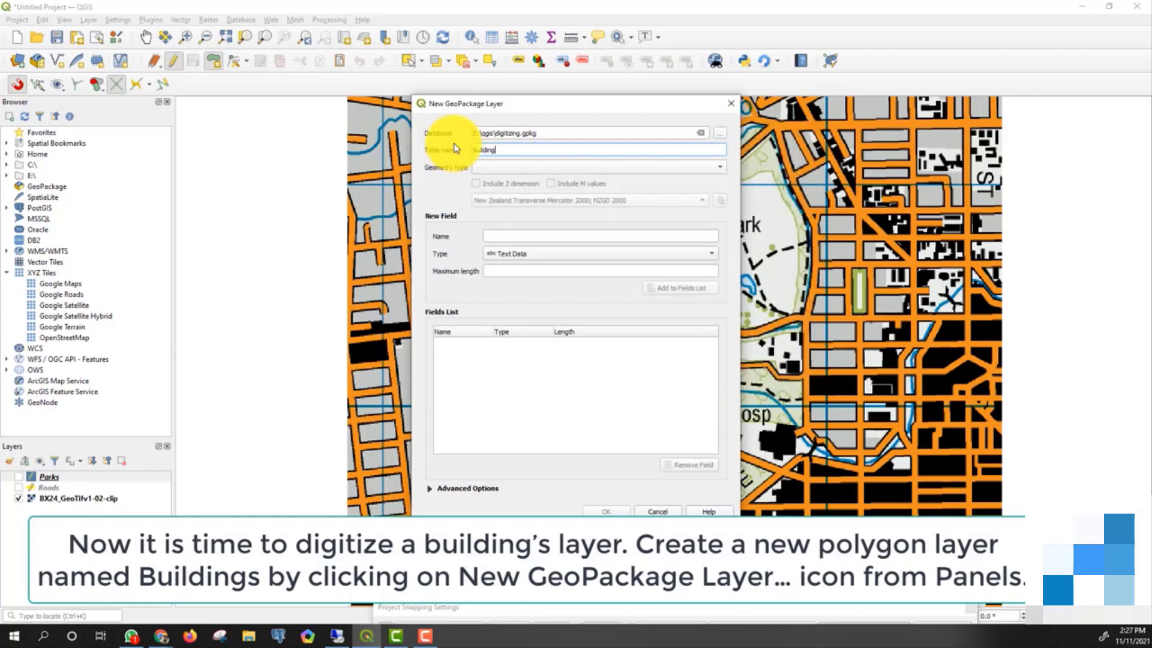
type("Buildings")
left_click(576, 168)
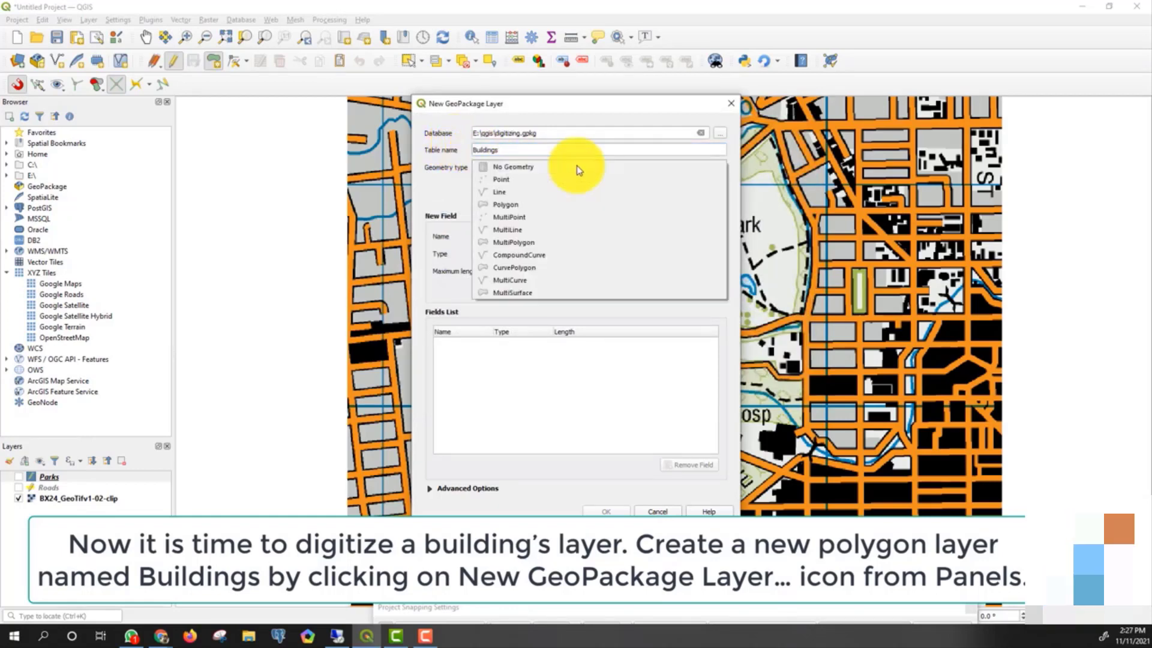
left_click(549, 208)
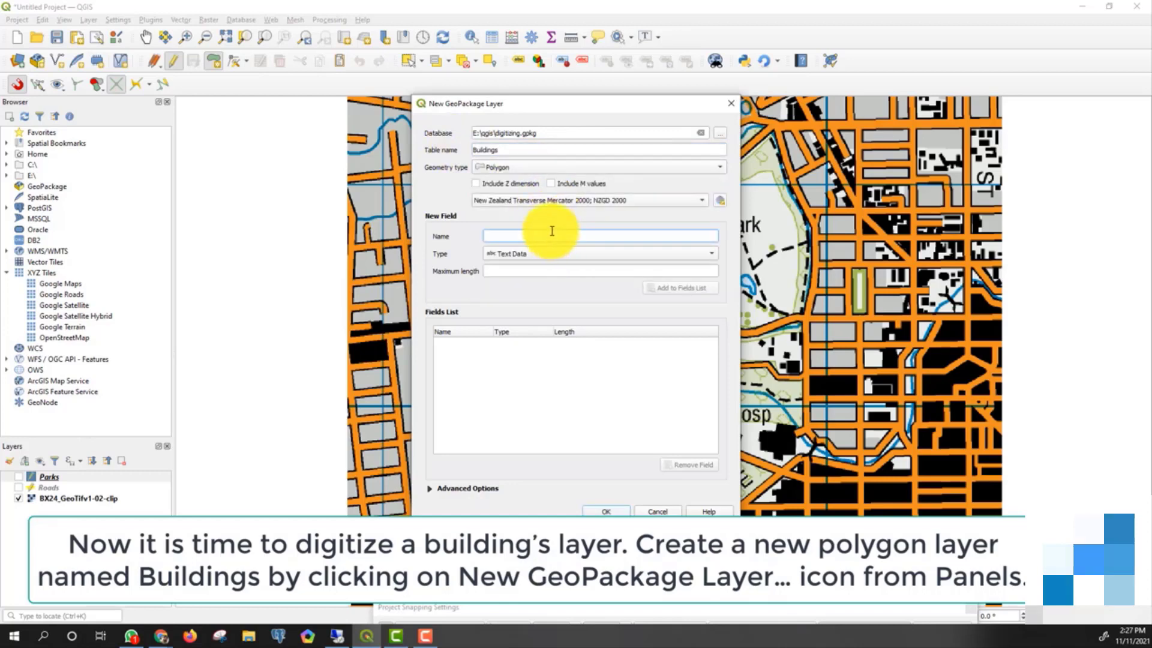
Add a text field Name with maximum length 50 and create Buildings as a new layer in the existing GeoPackage
type("Name")
left_click(550, 271)
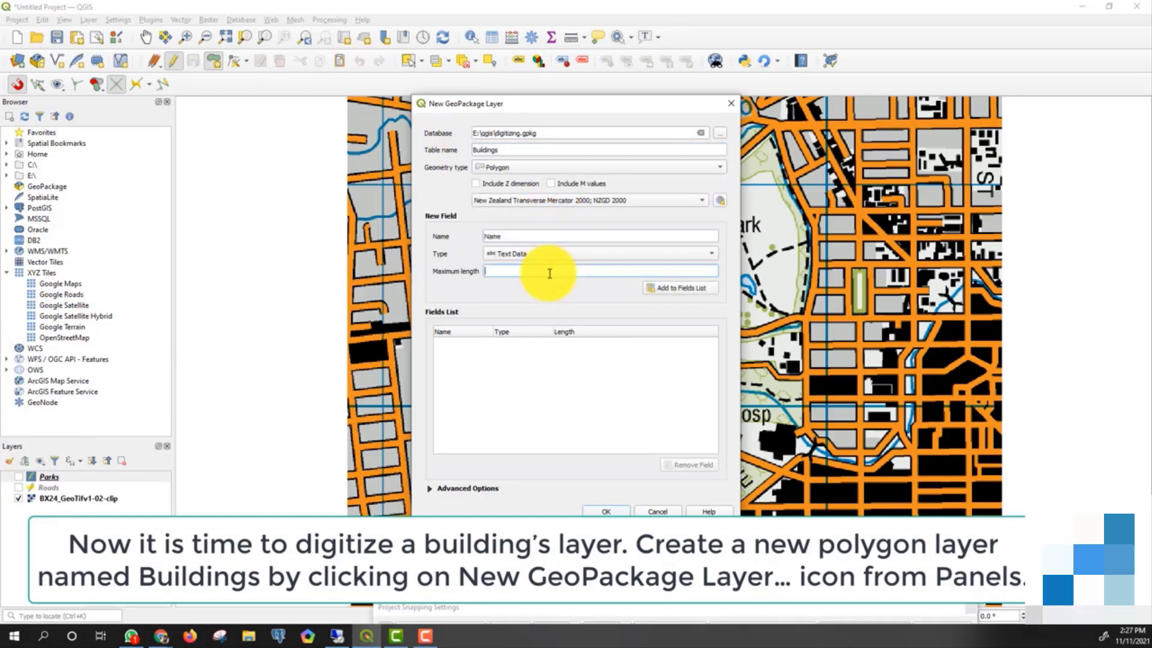
left_click(678, 289)
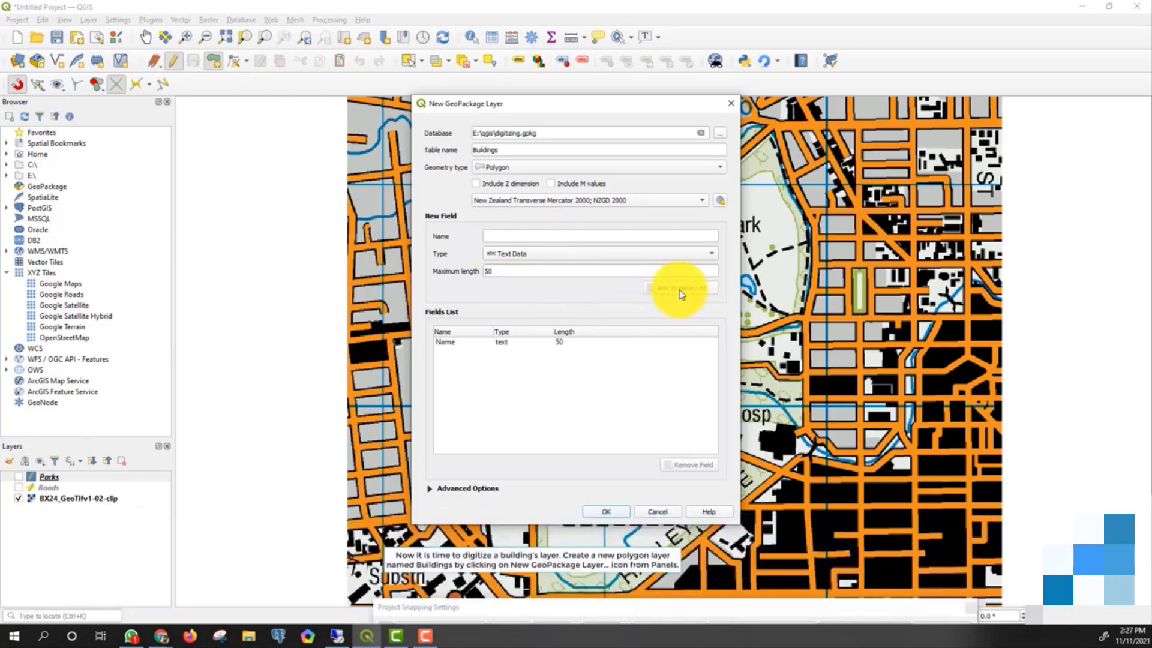
left_click(604, 511)
left_click(637, 326)
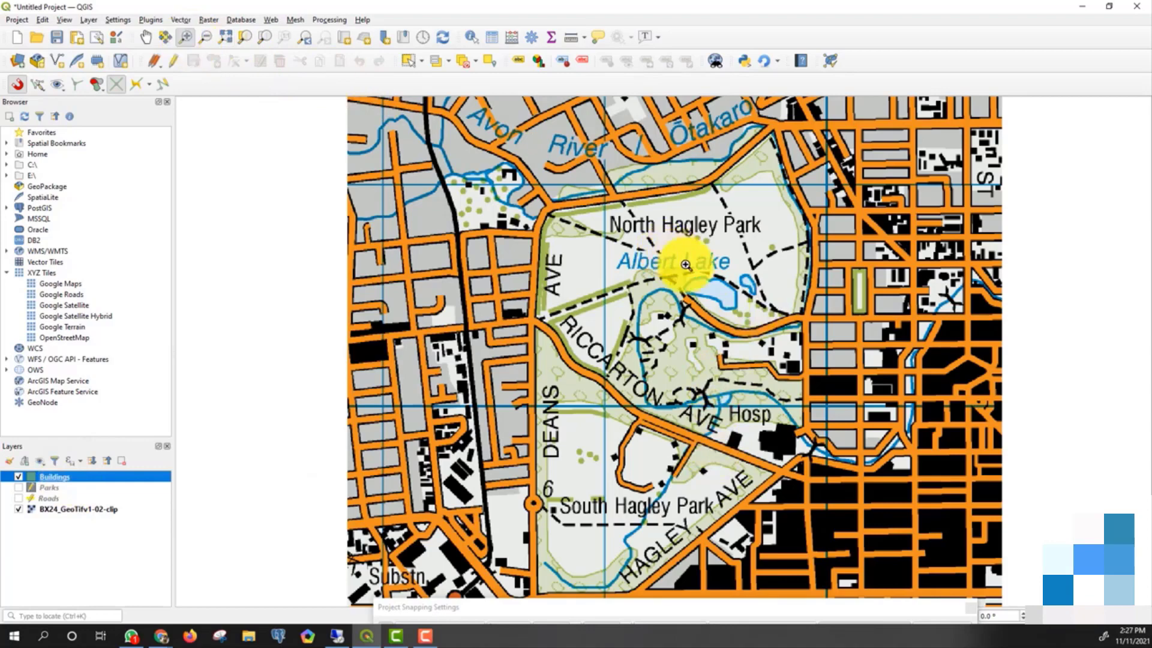
Start editing the Buildings layer around the buildings south of Albert Lake and enable the Shape Digitizing Toolbar
left_click_drag(686, 264, 813, 356)
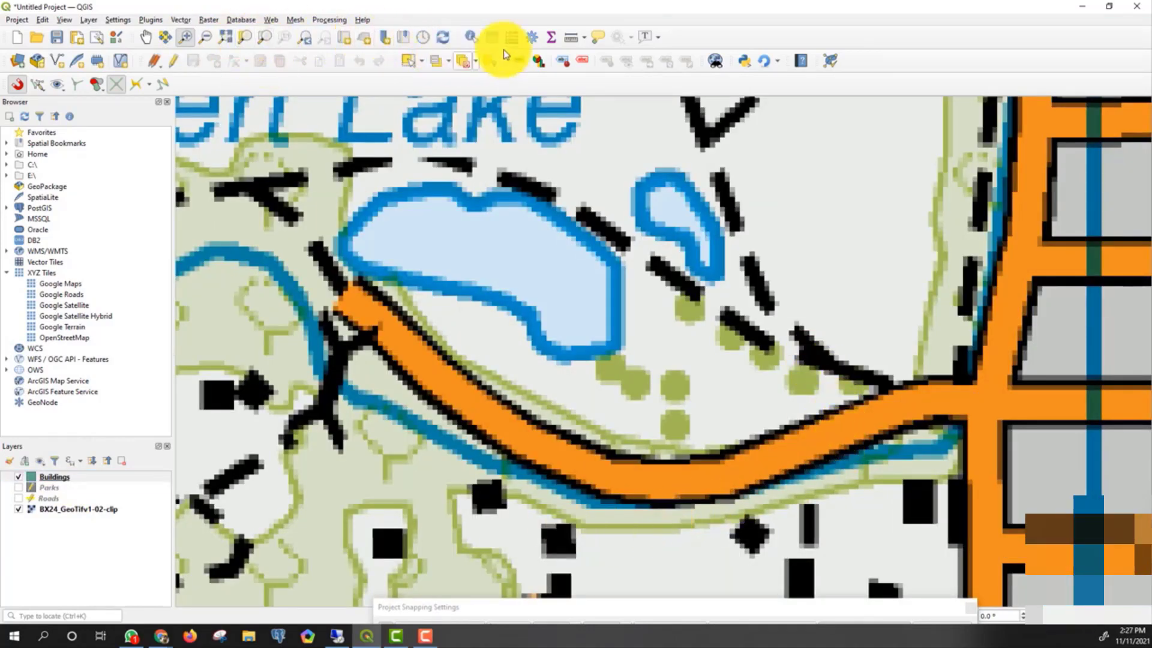
left_click(146, 37)
left_click_drag(457, 328, 514, 193)
left_click_drag(584, 442, 576, 372)
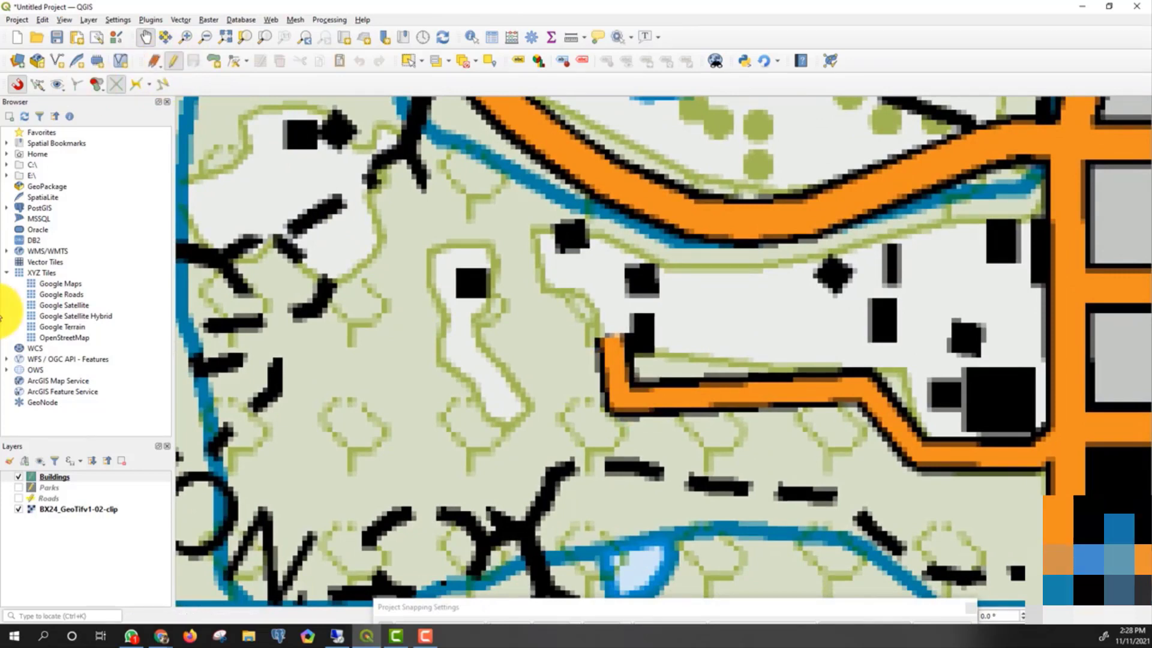
left_click(0, 322)
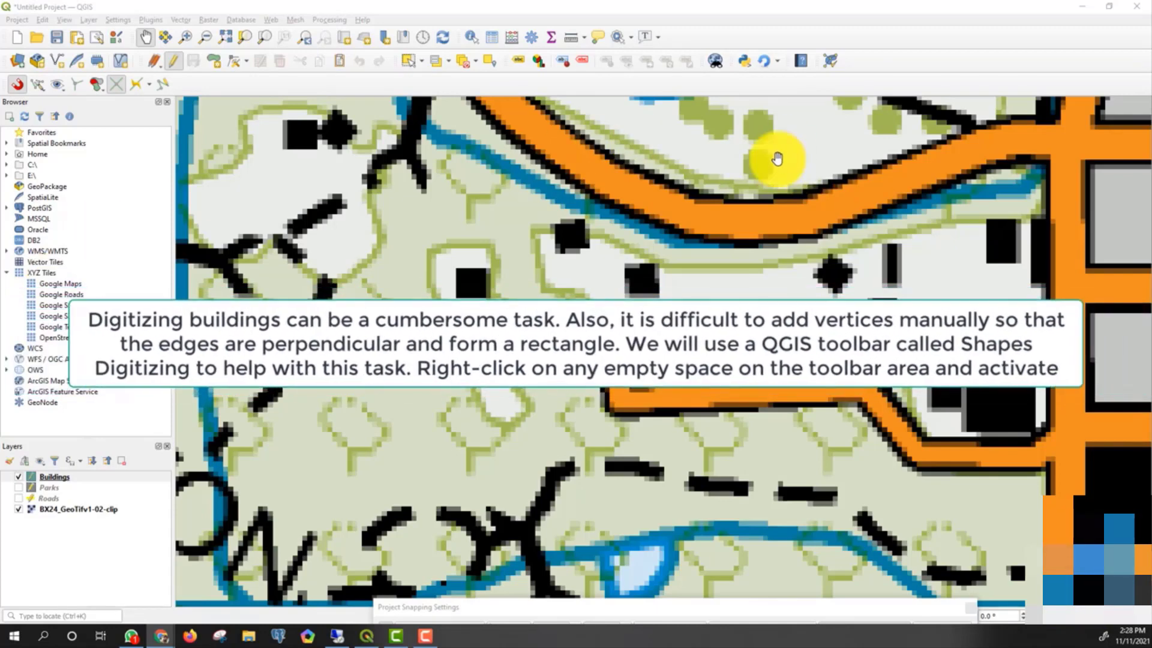
right_click(875, 67)
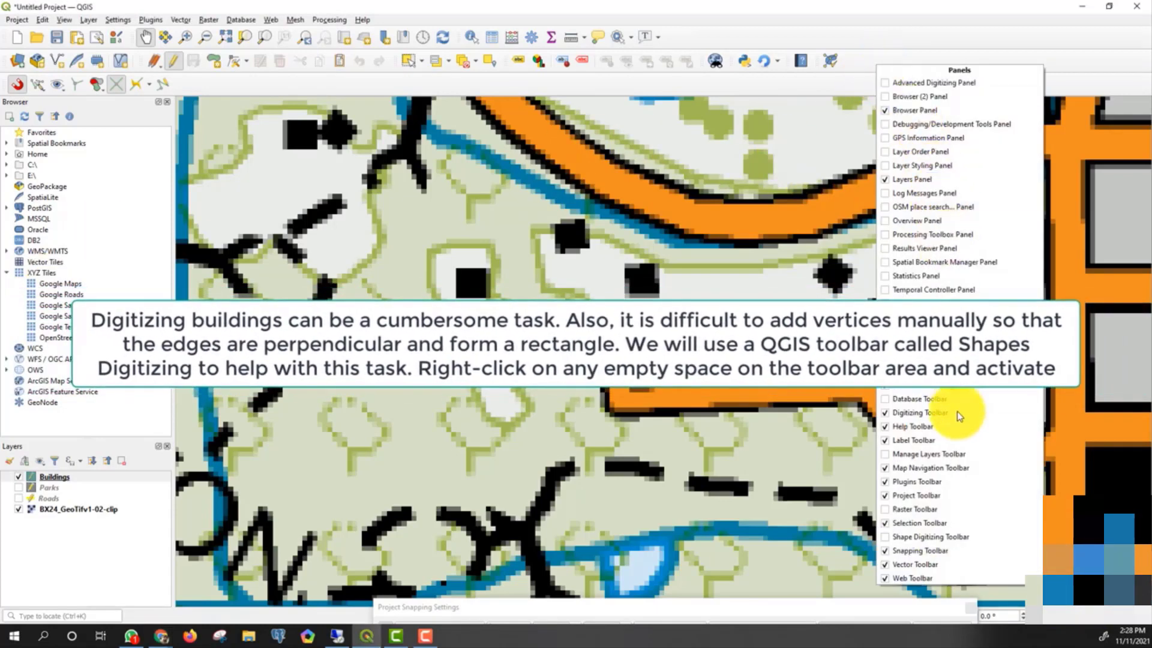
left_click(936, 536)
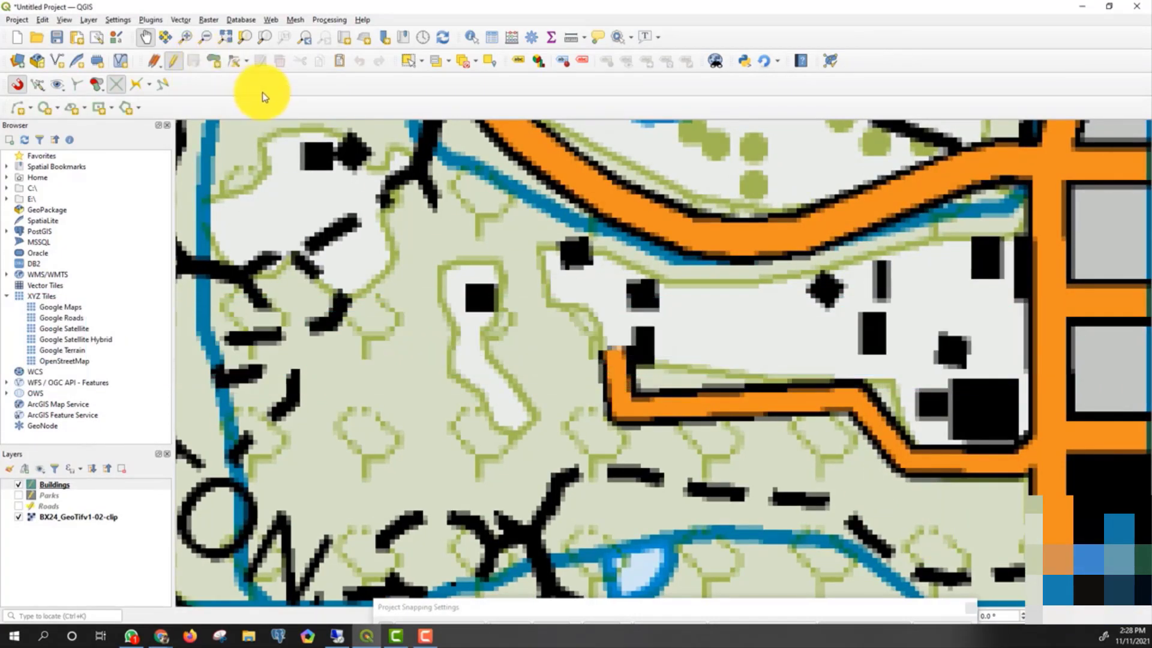
Draw a rectangle by extent over the isolated building in the narrow white clearing and name it b1
left_click(110, 108)
left_click(117, 139)
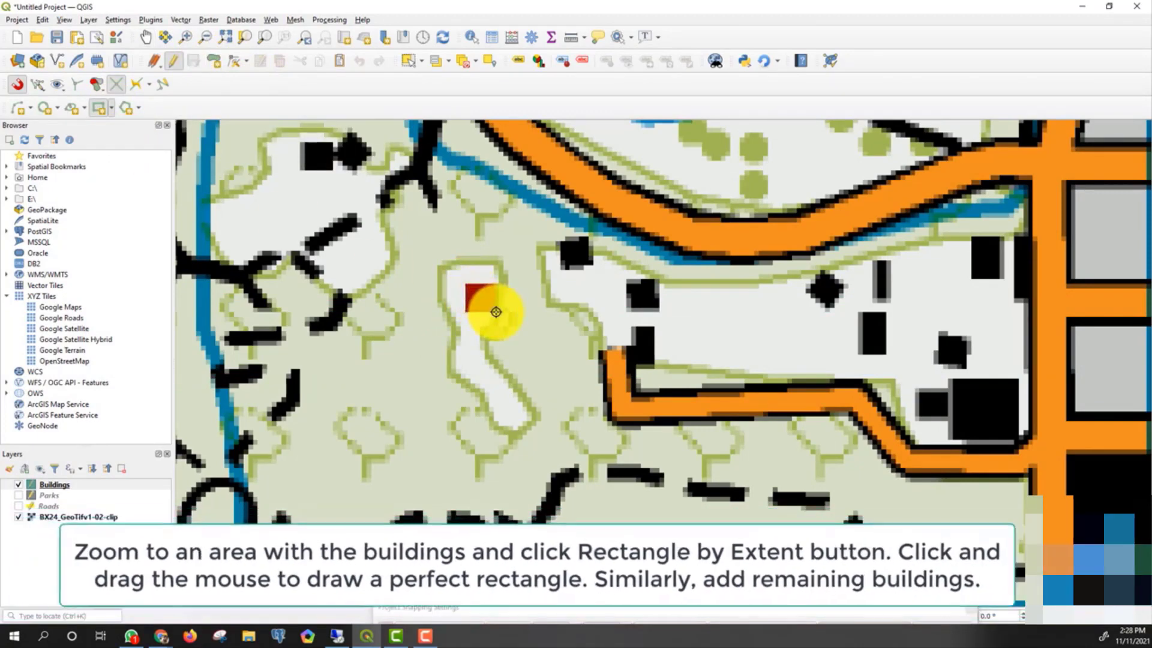
left_click(495, 311)
double_click(517, 314)
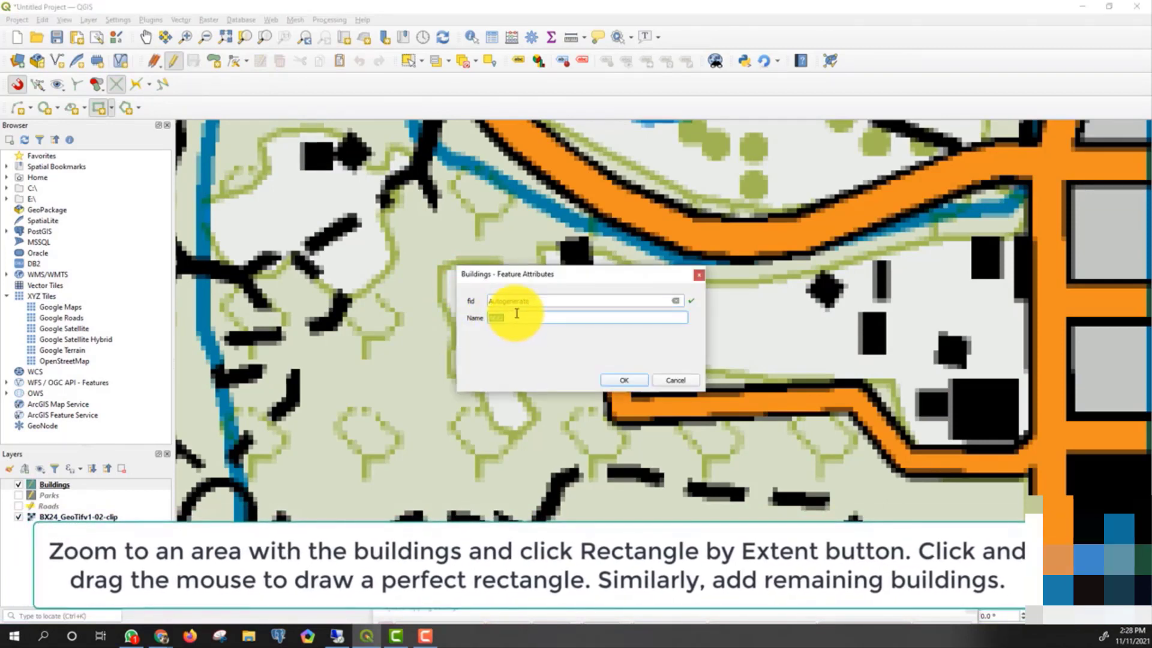
type("b1")
left_click(611, 380)
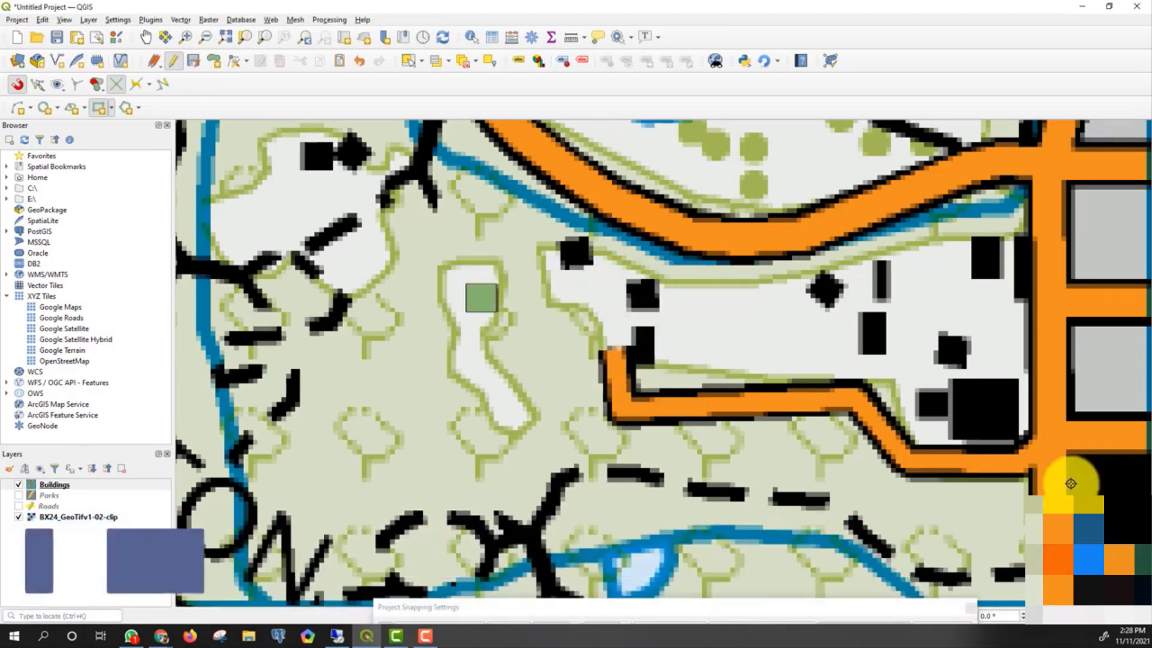
Draw a rectangle by extent over the large square building beside the eastern road and name it b2
left_click(951, 379)
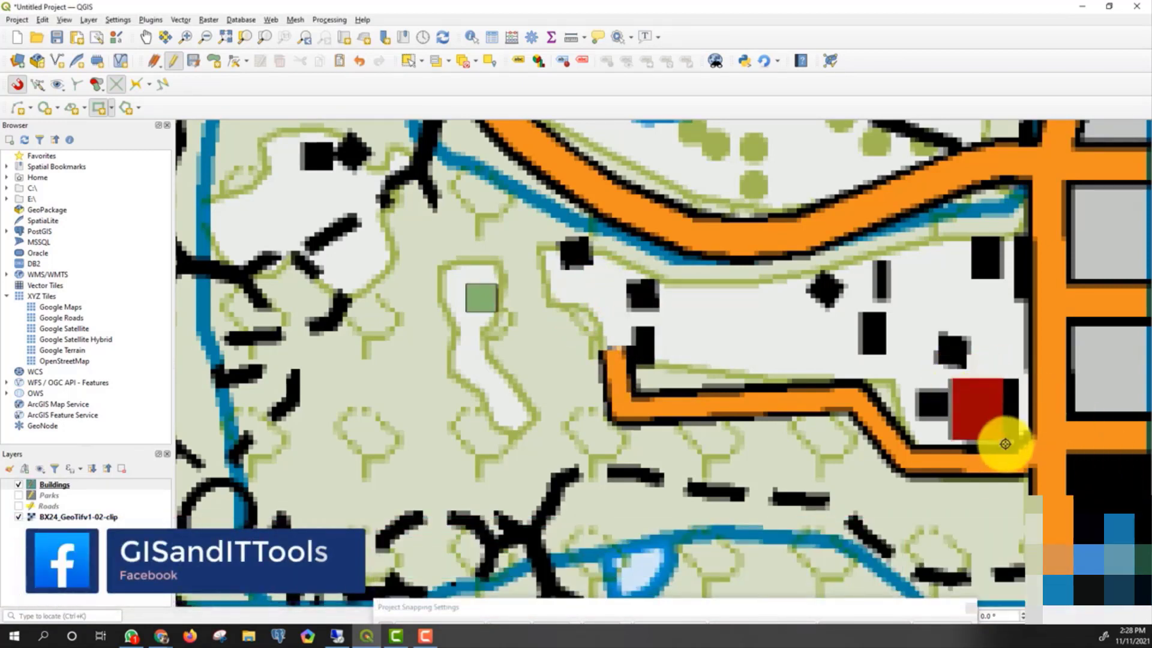
left_click(1019, 439)
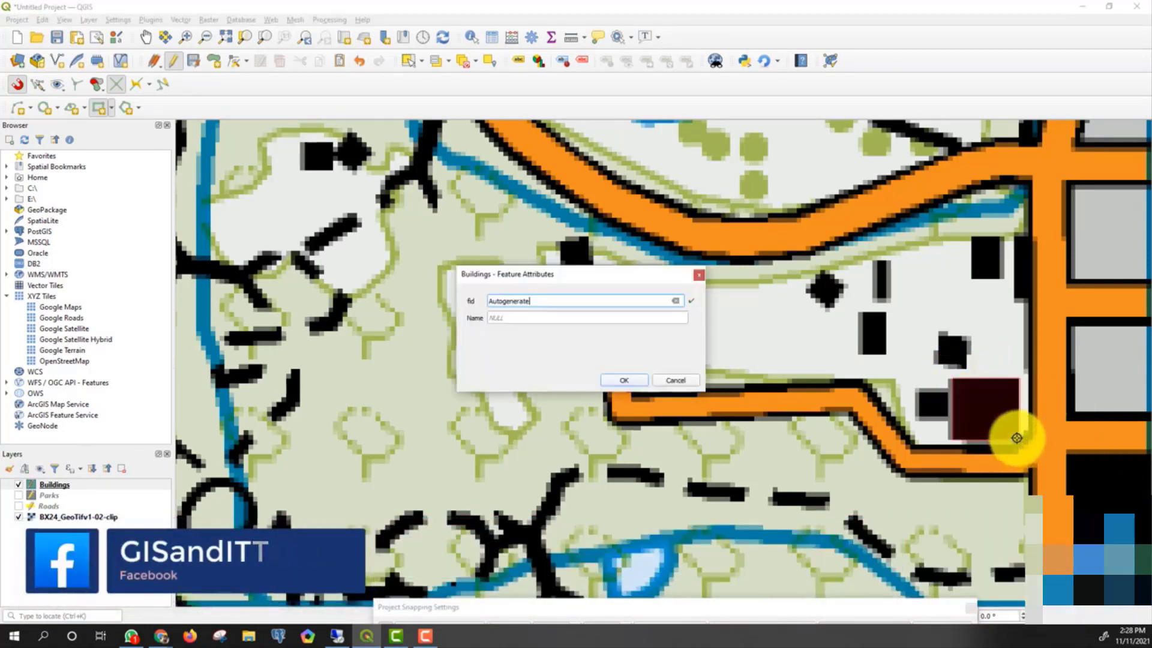
type("b2")
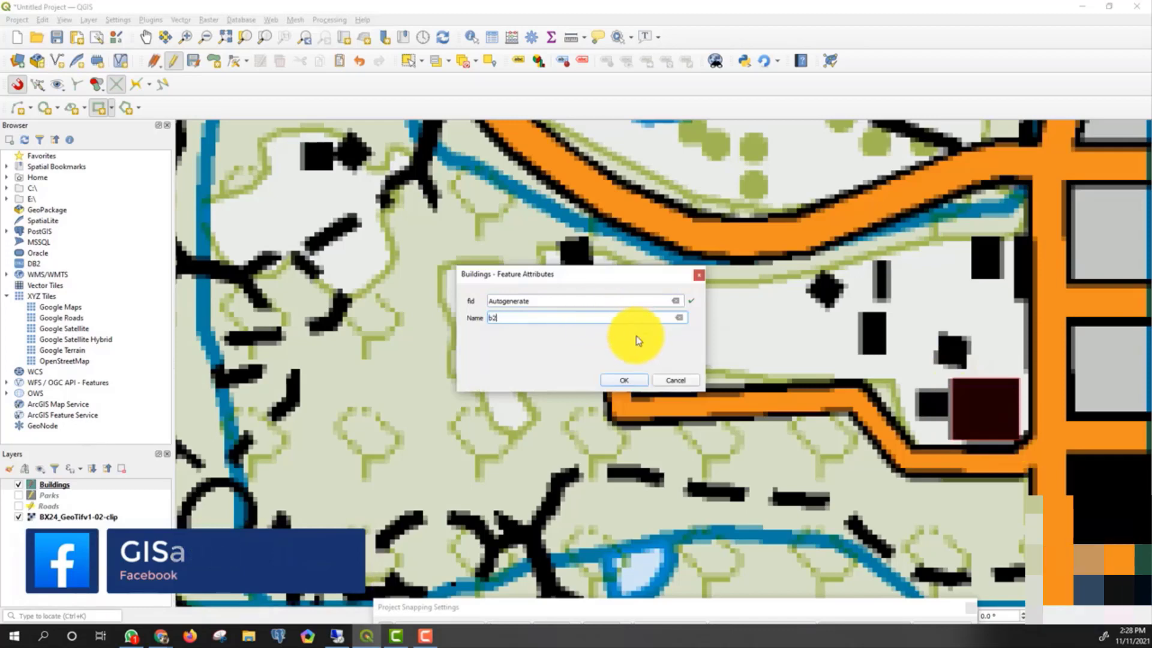
left_click(625, 381)
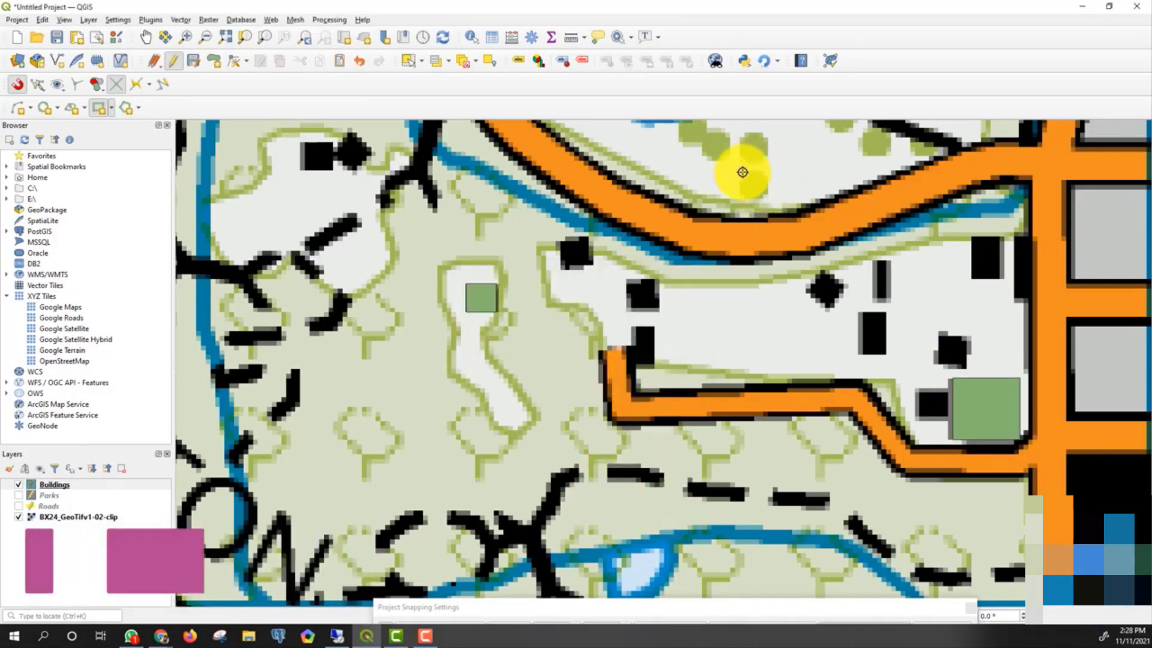
Draw a rectangle by extent over the upright building below the narrow one in the eastern clearing and fill in its name
left_click(856, 311)
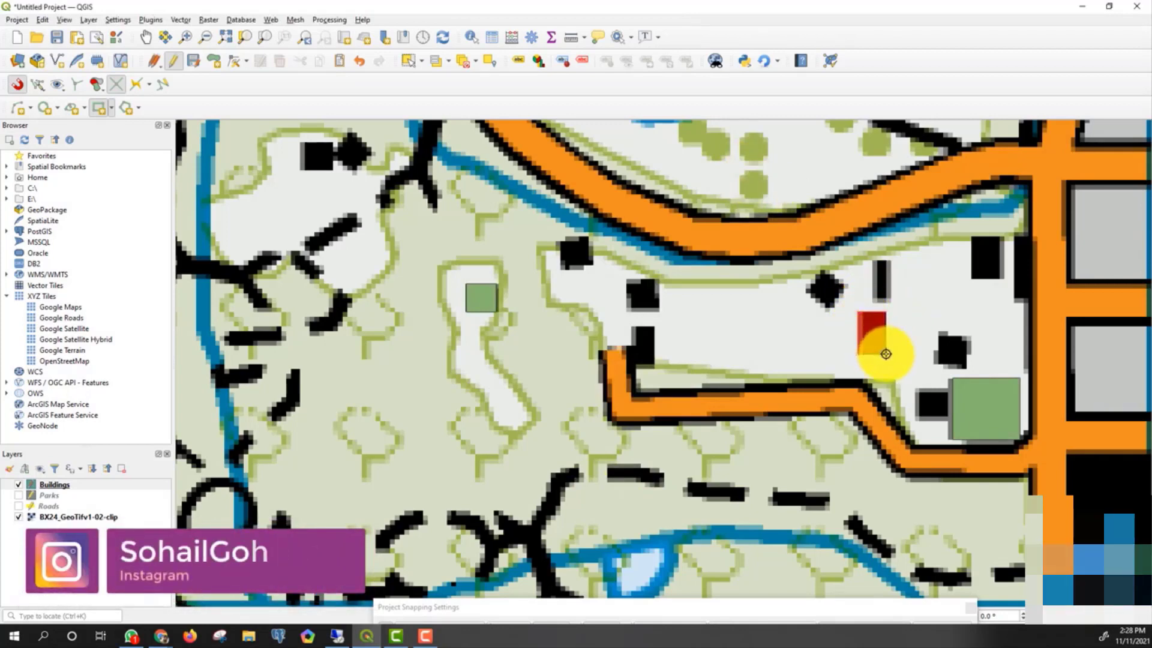
left_click(885, 354)
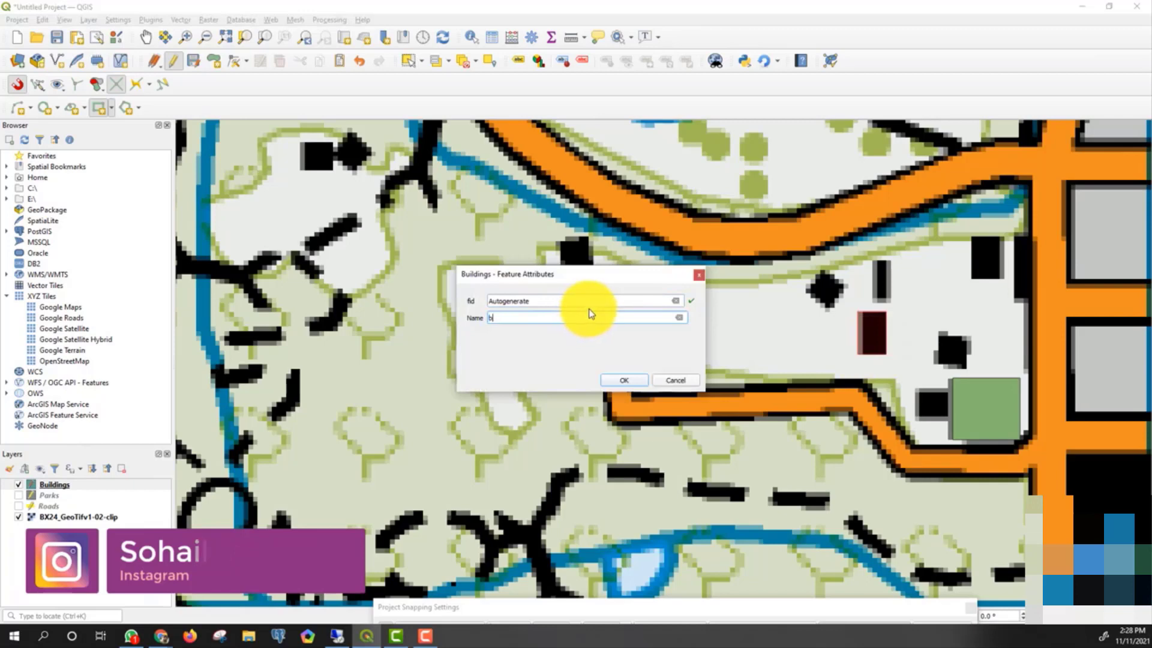
type("b")
left_click(624, 379)
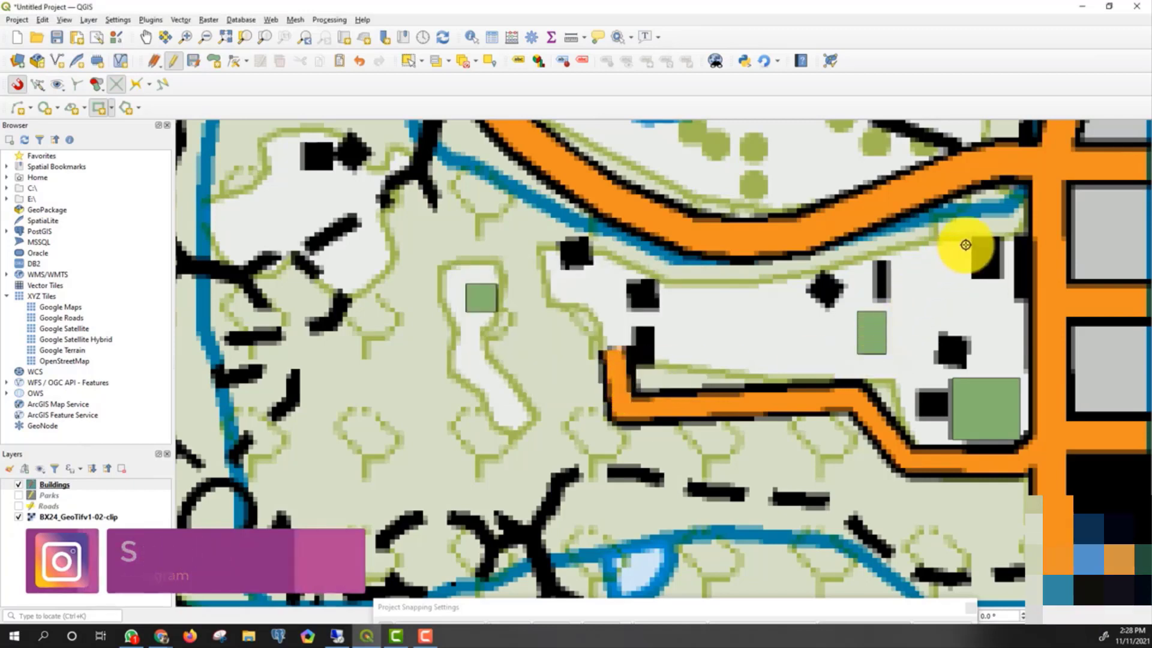
Draw a rectangle by extent over the building in the clearing's north-eastern corner and name it b4
left_click(1002, 280)
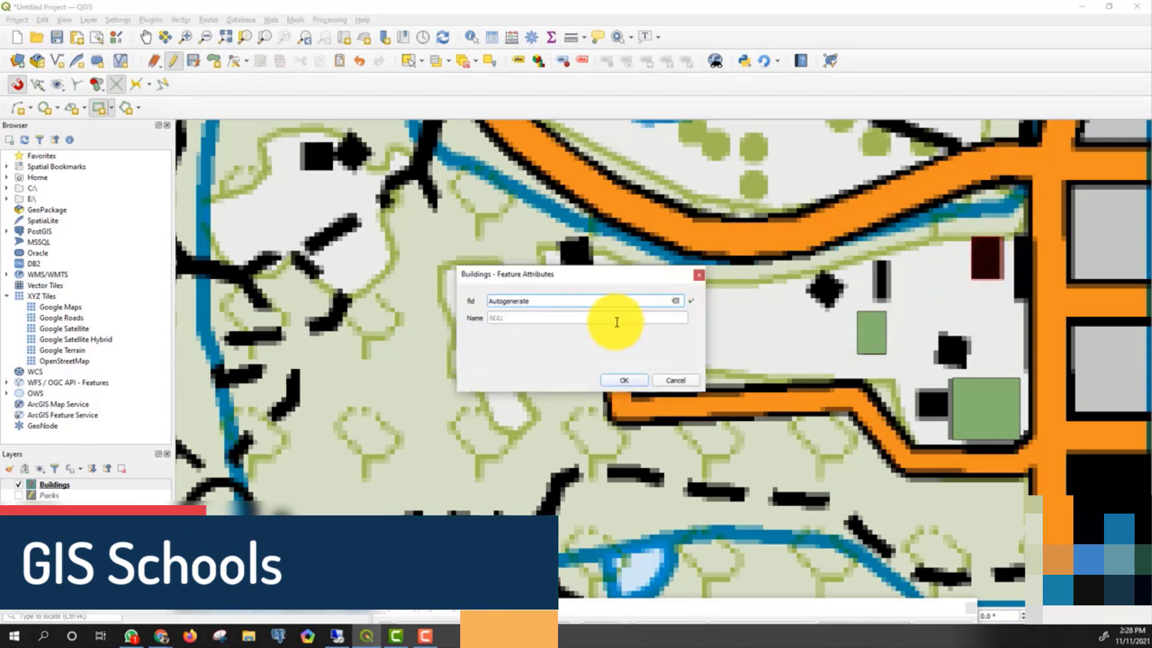
left_click(598, 318)
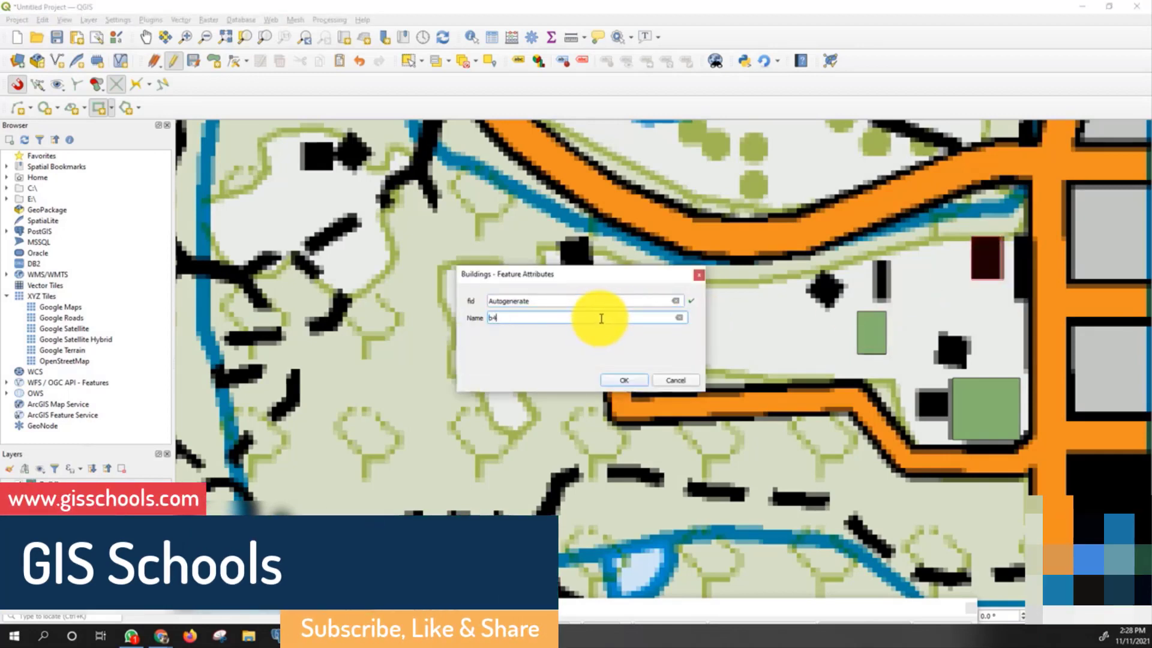
left_click(623, 379)
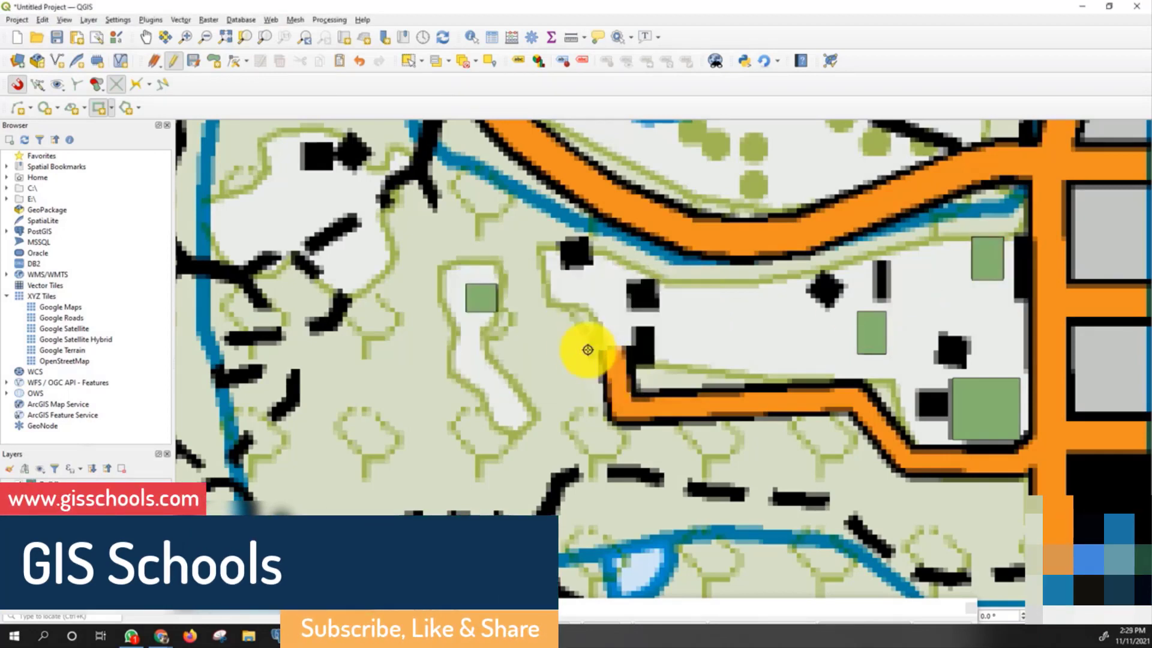
Draw a rectangle from center over the upper of the two buildings near the orange road's western end and name it A1
left_click(111, 109)
left_click(132, 126)
left_click(484, 284)
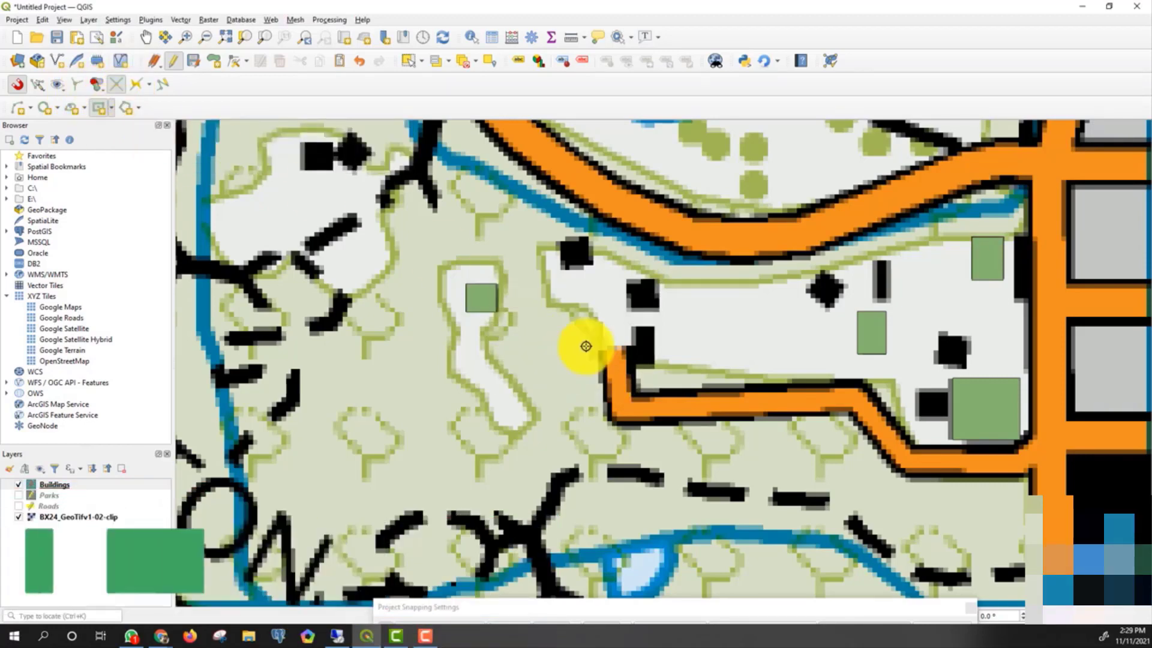
left_click(655, 308)
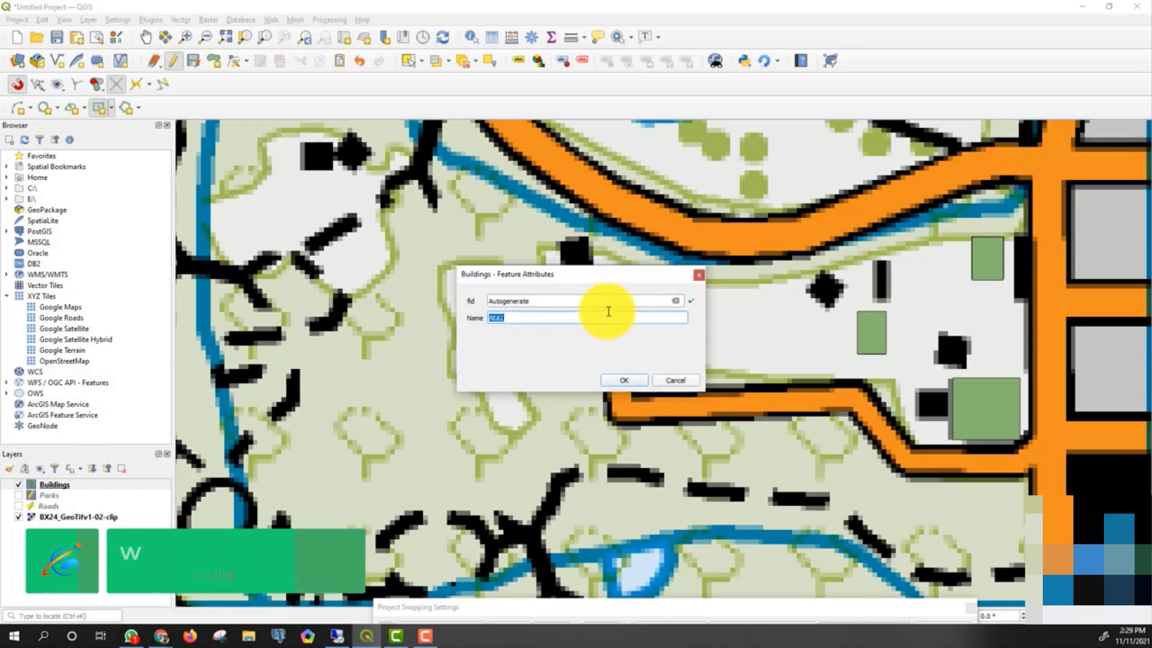
type("A1")
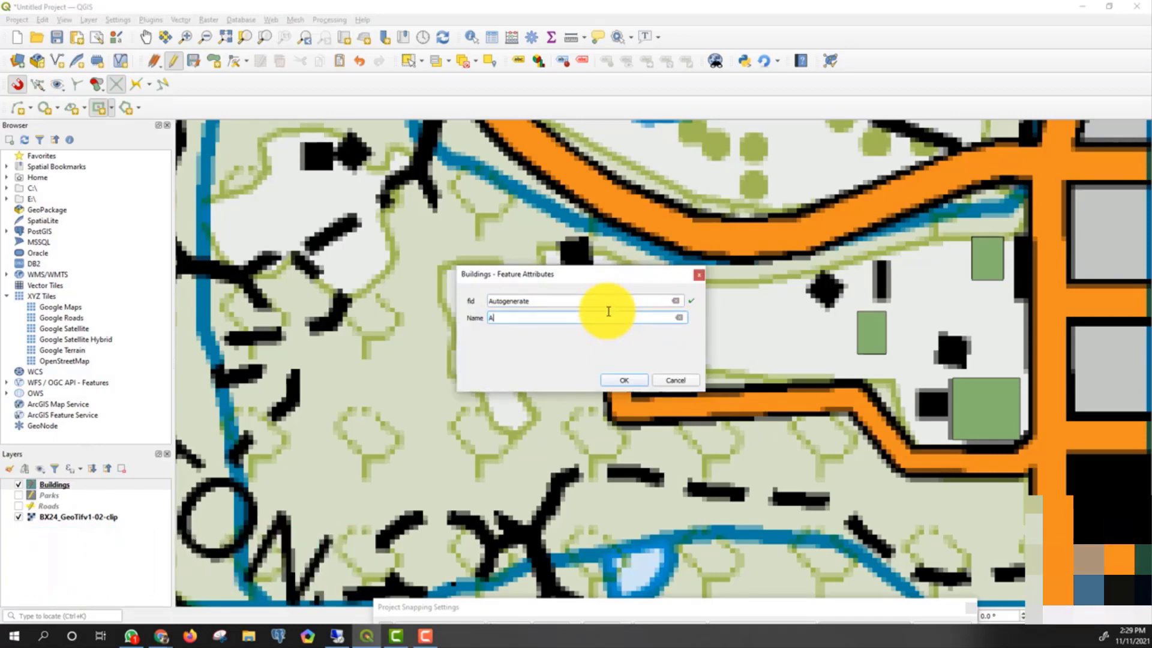
left_click(624, 377)
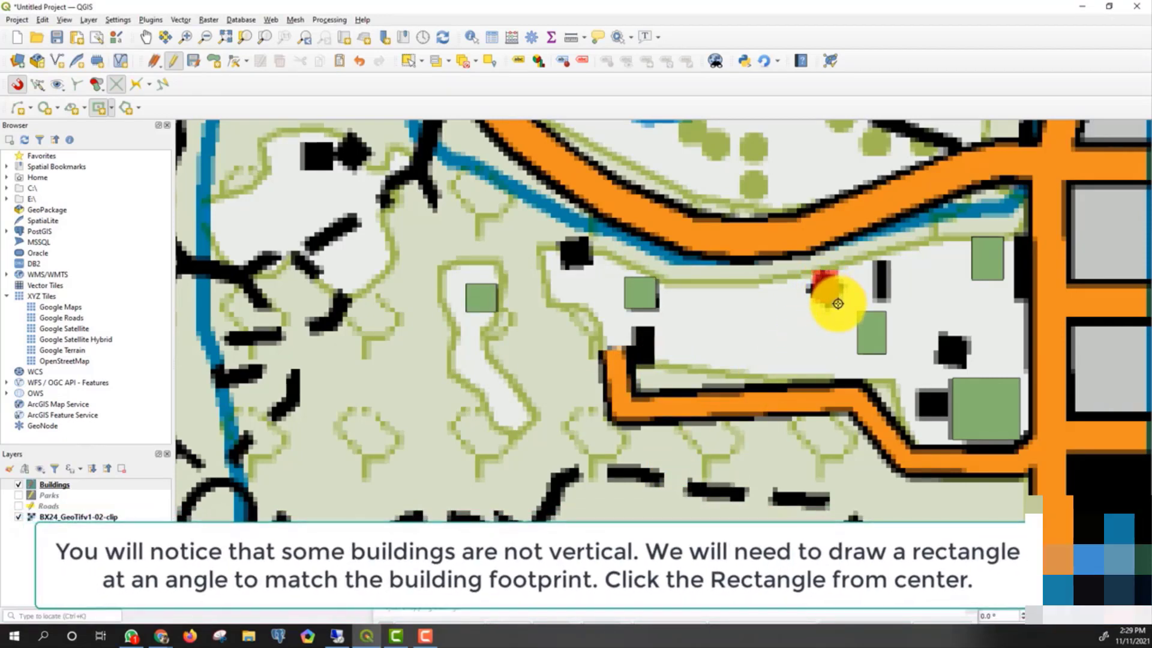
Draw a rectangle from center over the diamond-shaped building beside the narrow upright one and name it a2
left_click(840, 301)
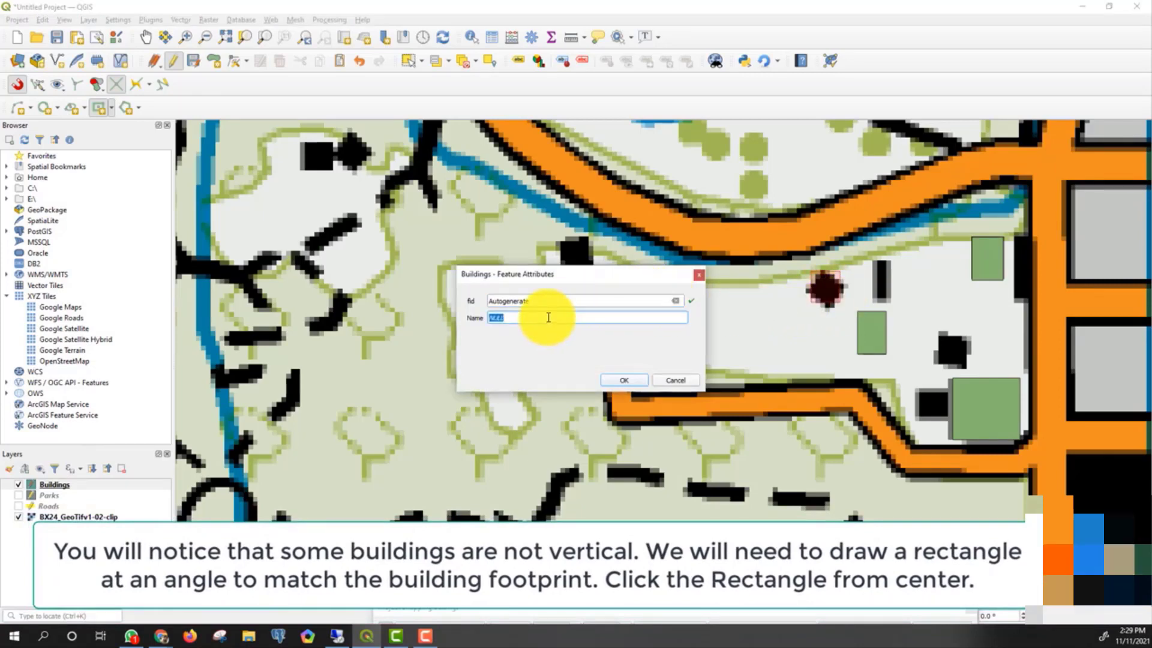
type("a2")
left_click(619, 382)
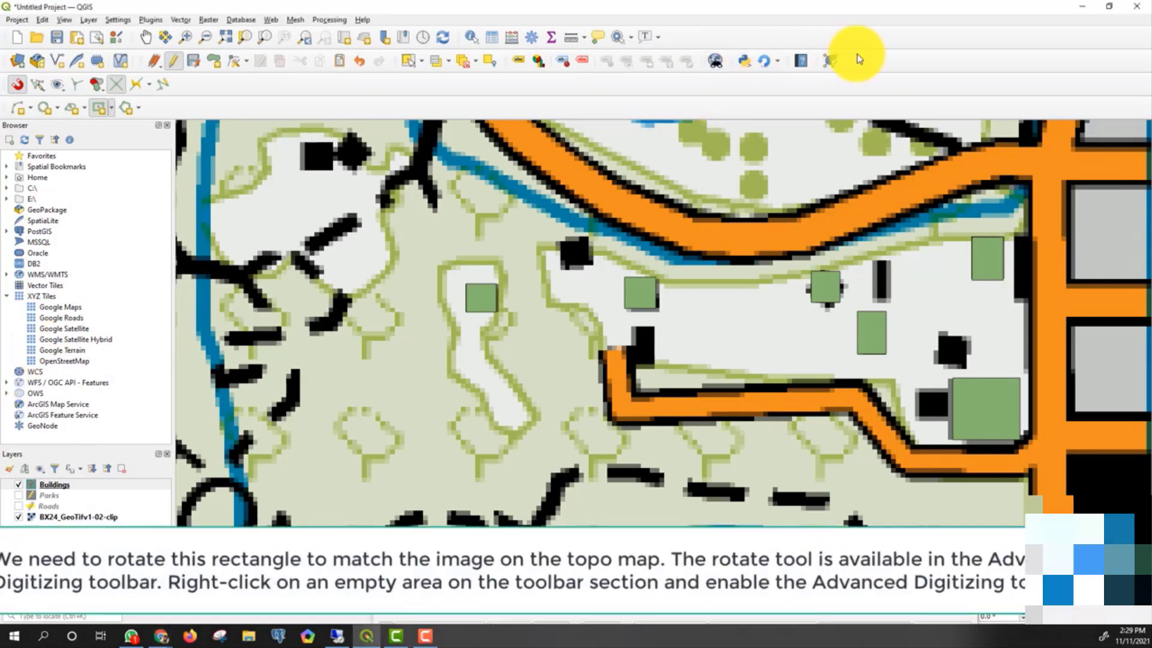
Enable the Advanced Digitizing Toolbar, rotate rectangle a2 to align with the diamond-shaped building footprint and save the Buildings edits
right_click(855, 54)
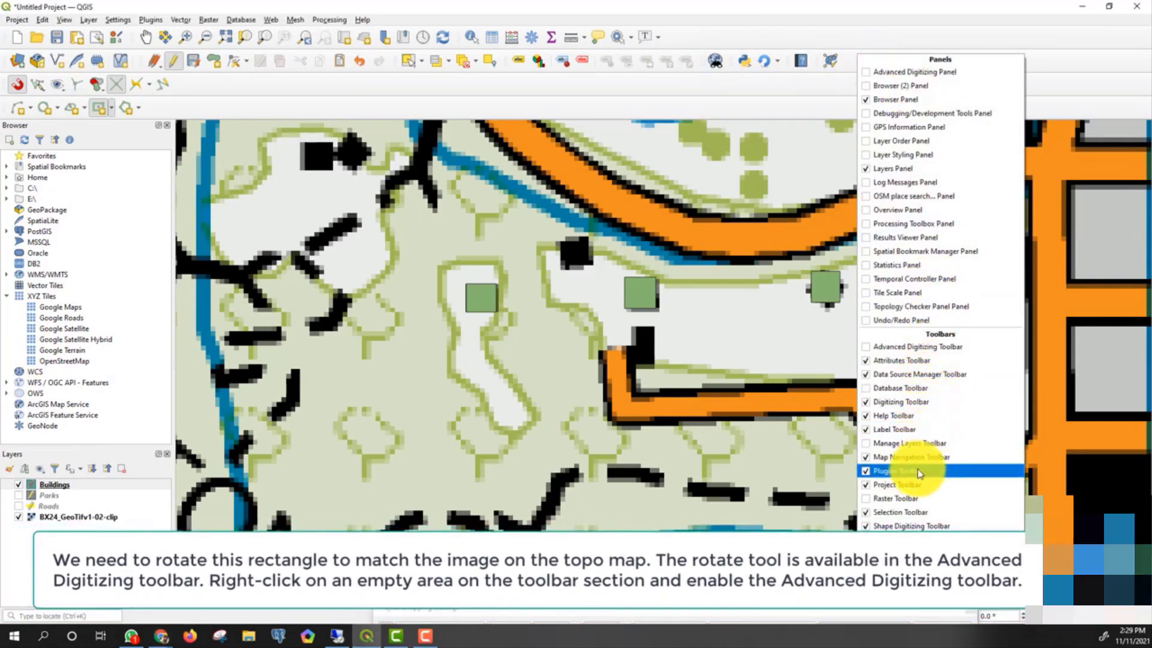
left_click(890, 348)
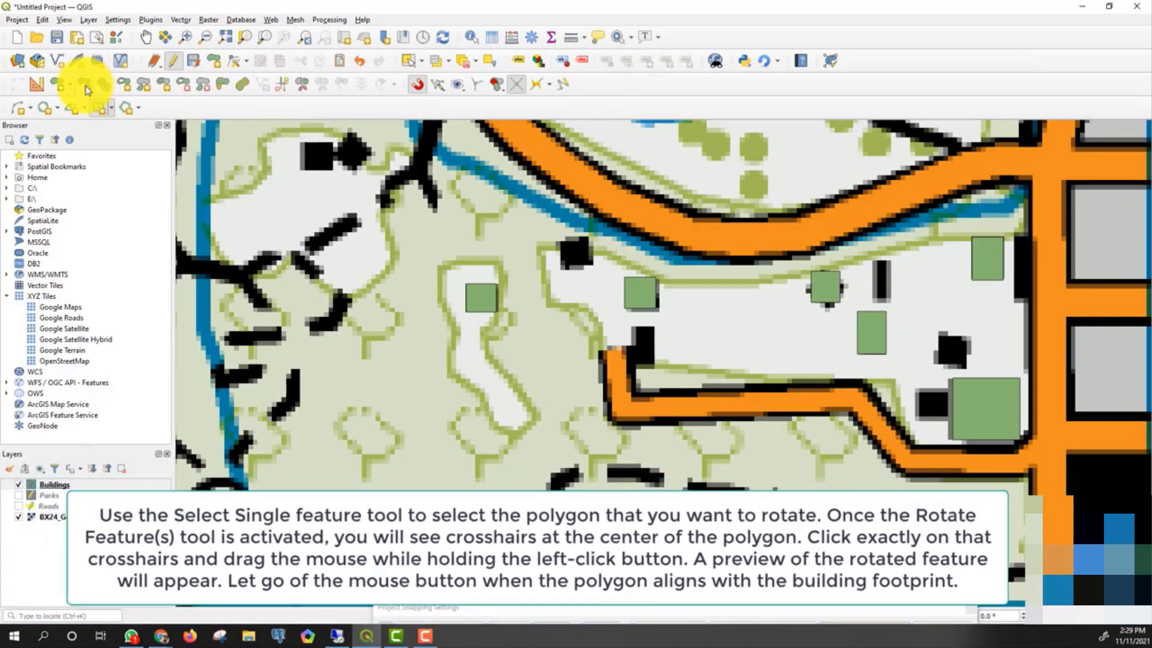
left_click(85, 85)
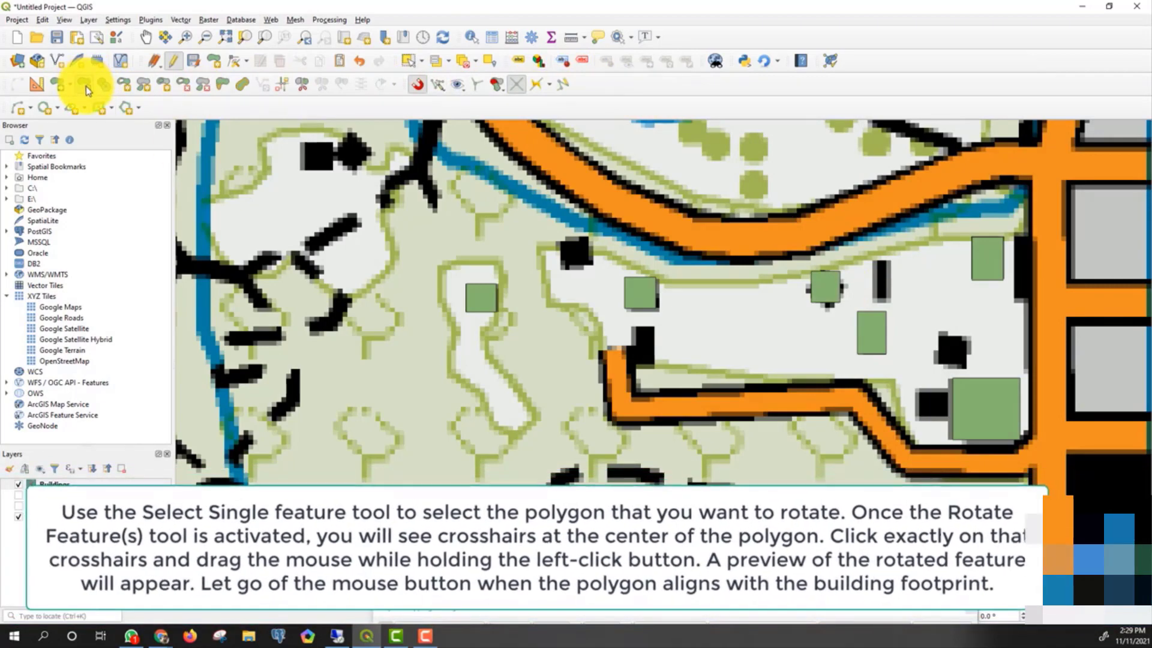
left_click(825, 286)
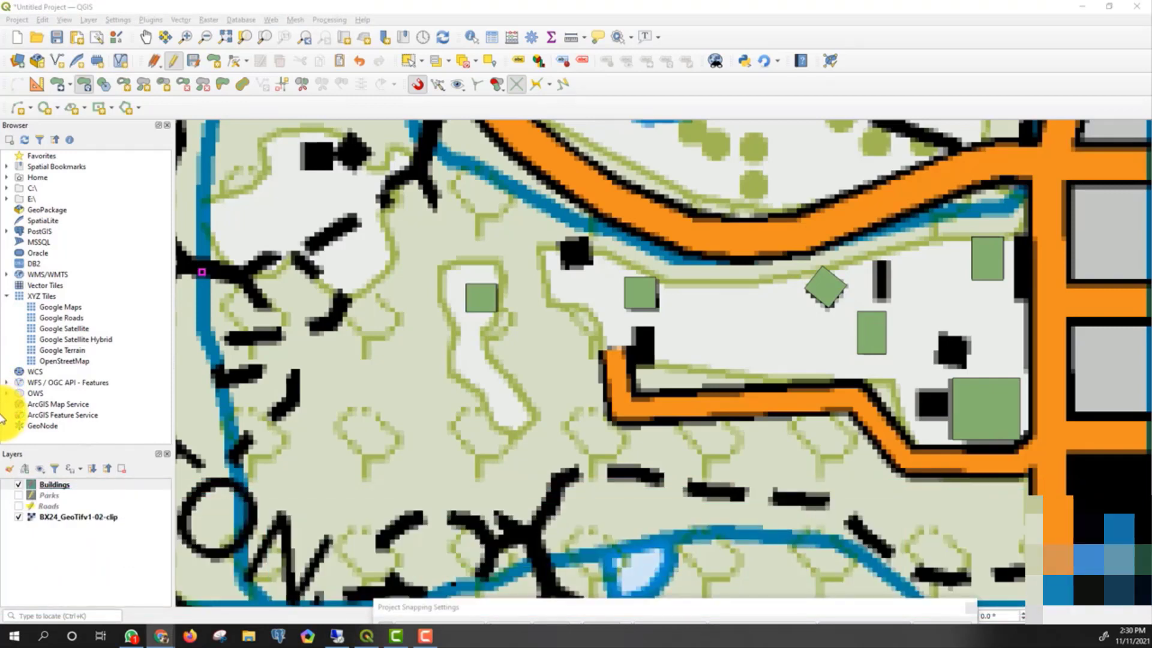
left_click(195, 58)
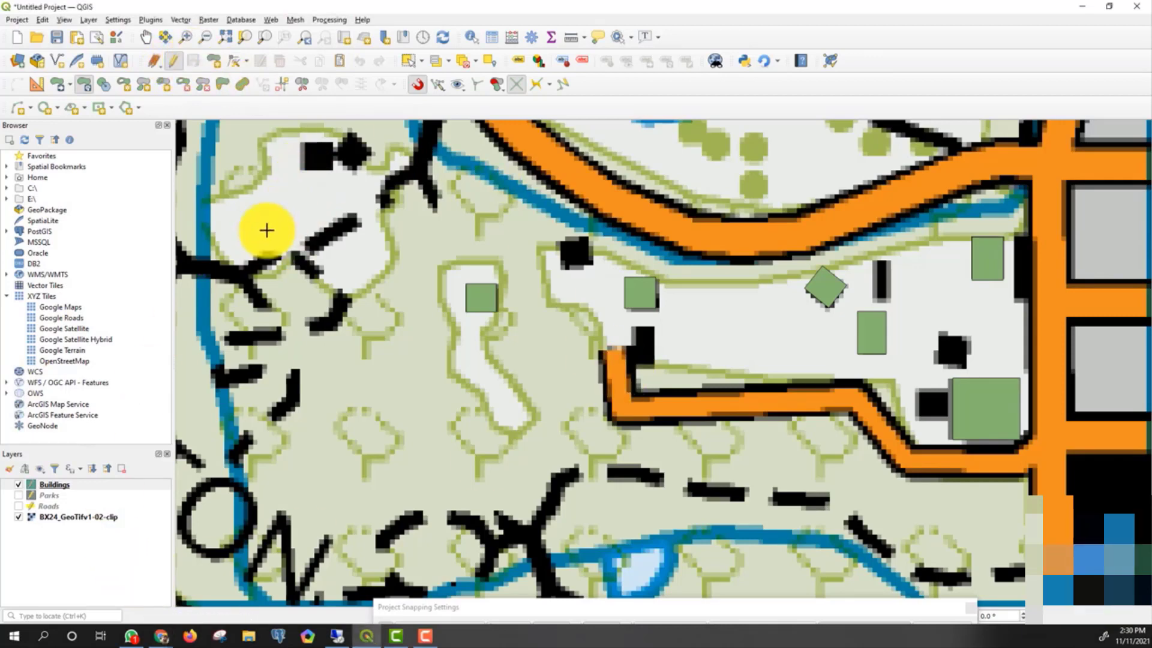
Hide the BX24_GeoTifv1-02-clip map at its full extent, and show the digitized layers stacked as Roads, Buildings, Parks
left_click(49, 517)
right_click(49, 517)
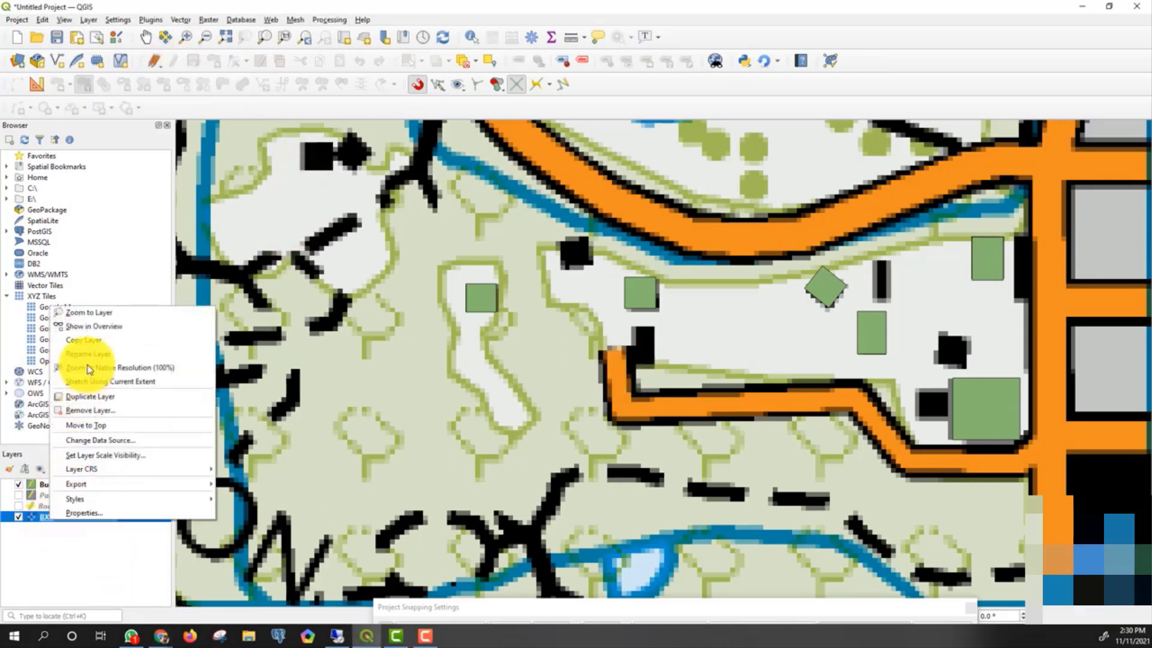
left_click(84, 311)
left_click(19, 517)
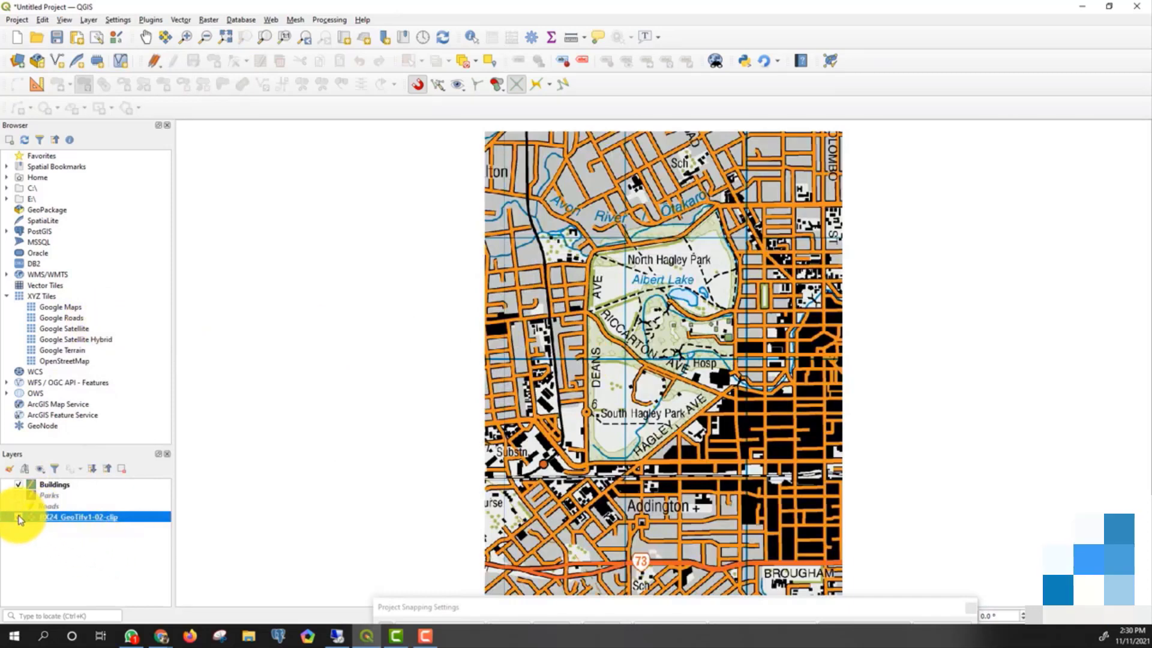
left_click(19, 507)
left_click(18, 495)
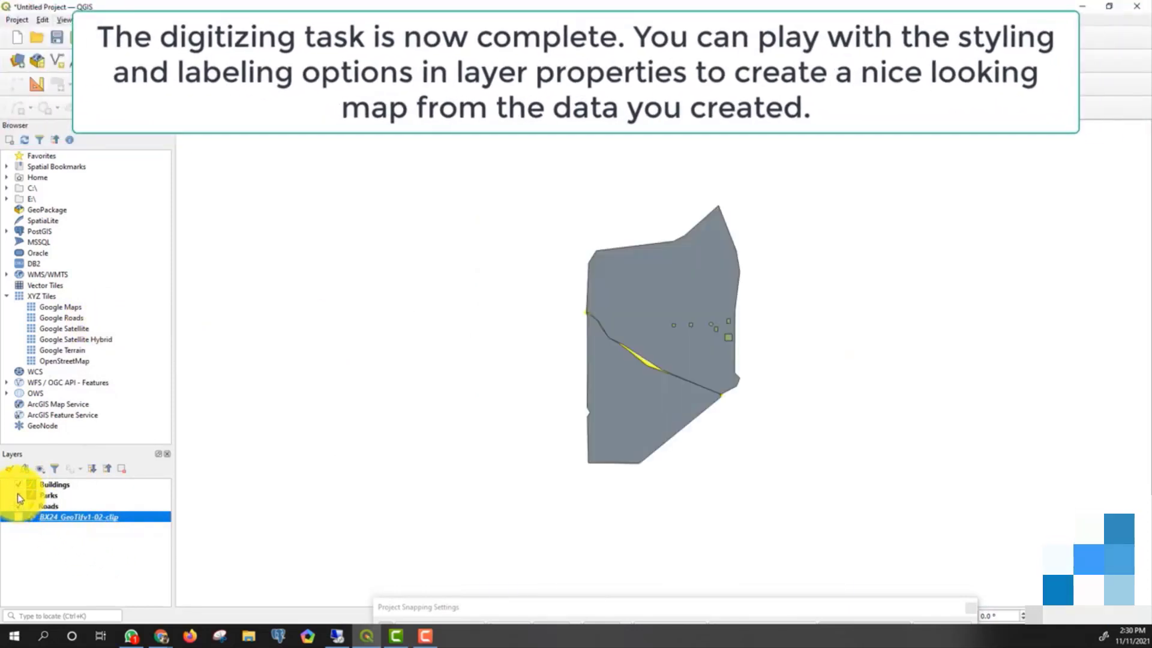
left_click(49, 496)
left_click_drag(49, 497, 54, 503)
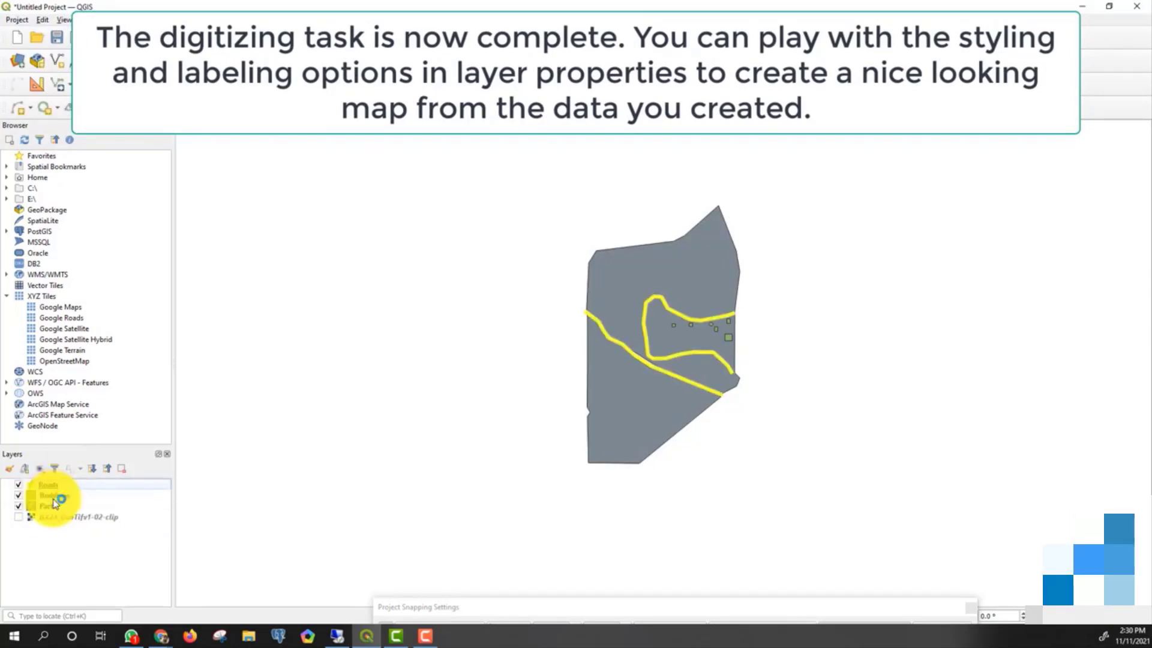
Style the Parks layer with the hashed cgreen \ fill symbol
right_click(44, 506)
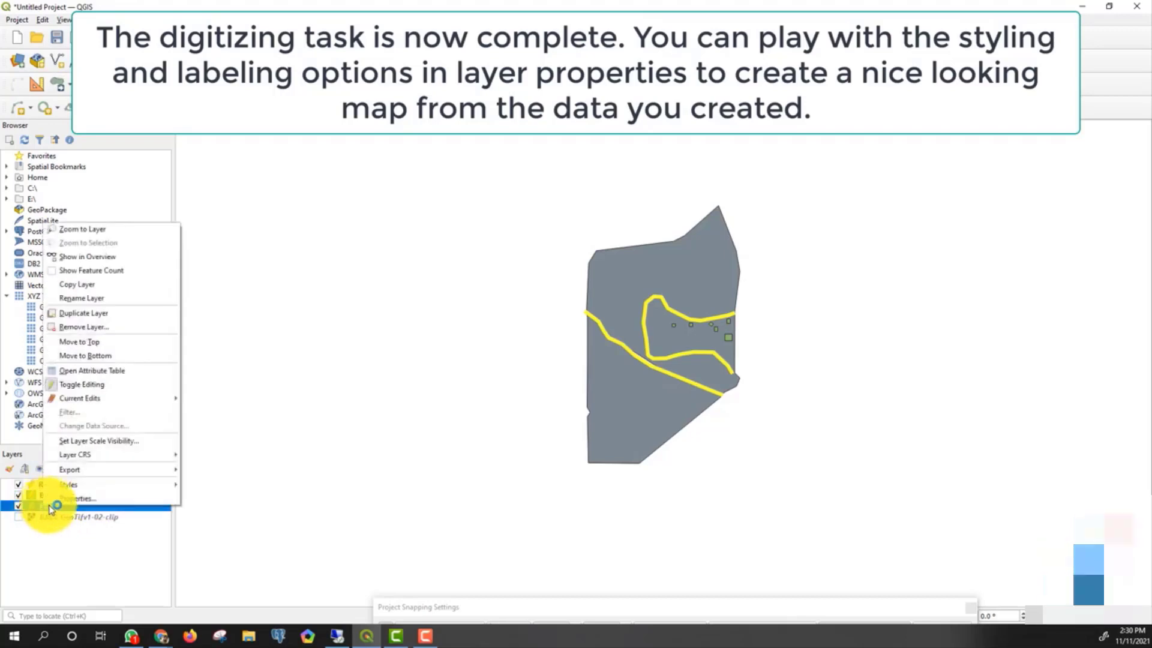
left_click(70, 499)
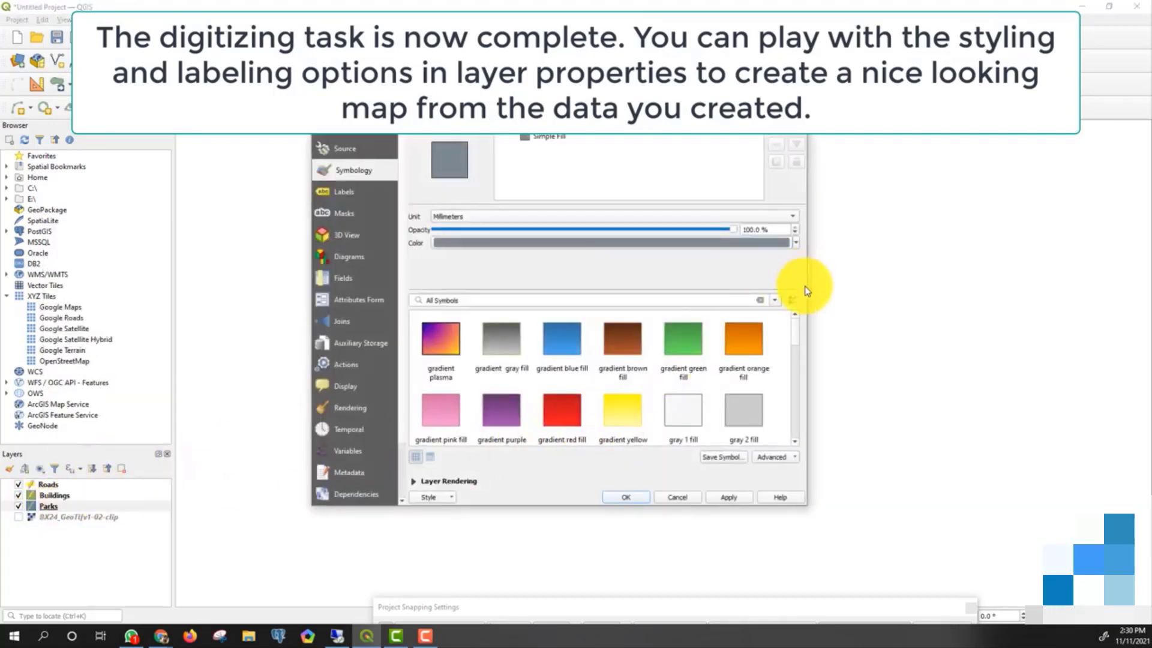
left_click_drag(796, 334, 799, 360)
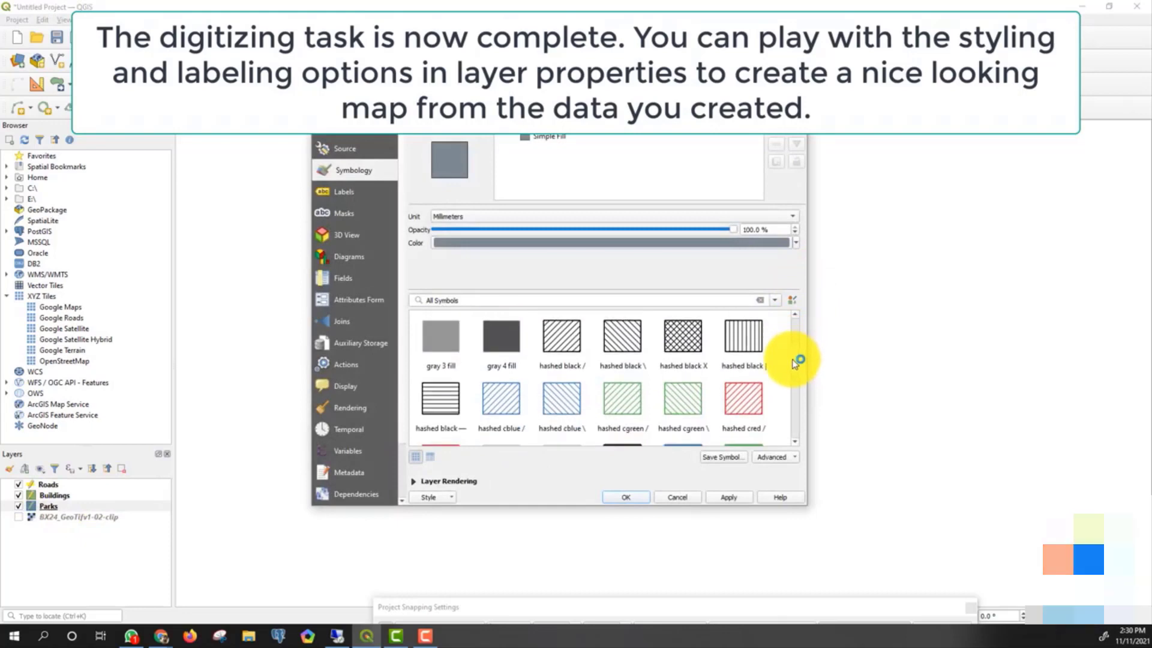
left_click(680, 367)
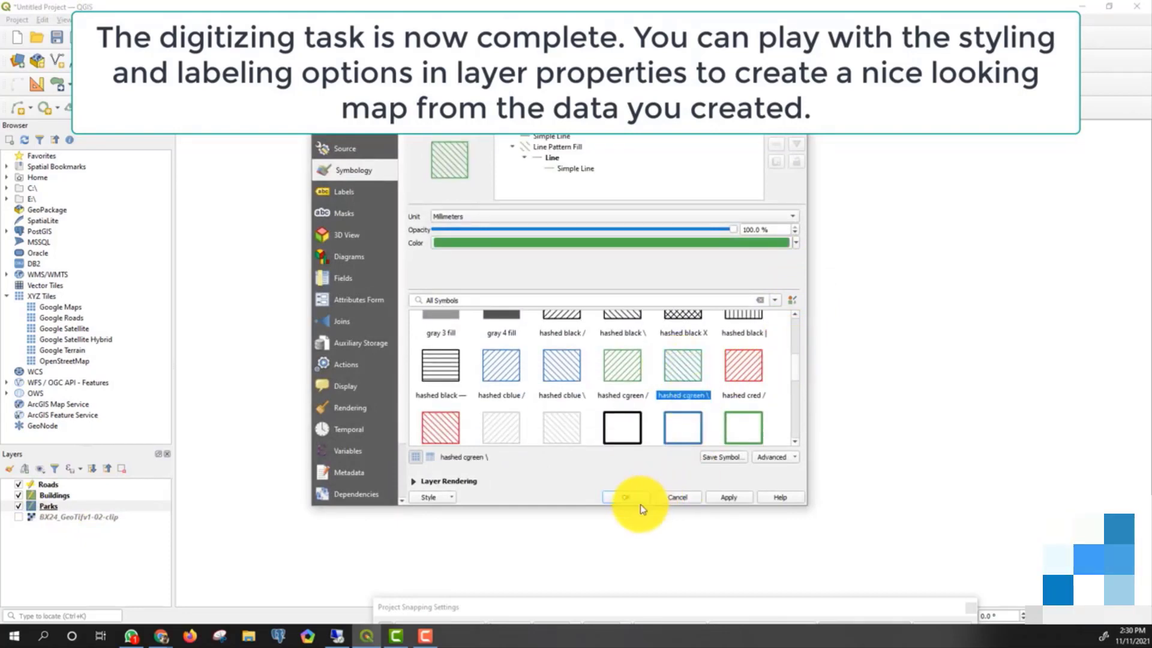
left_click(625, 497)
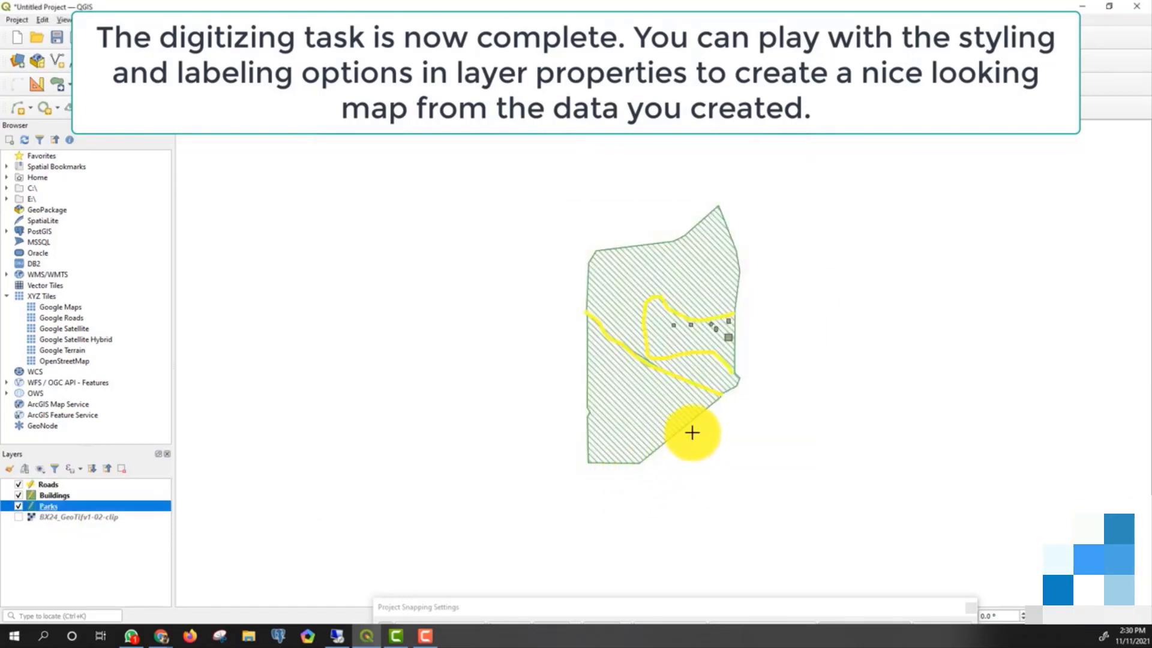
Style the Buildings layer with the pattern zelda fill symbol
right_click(42, 496)
left_click(139, 492)
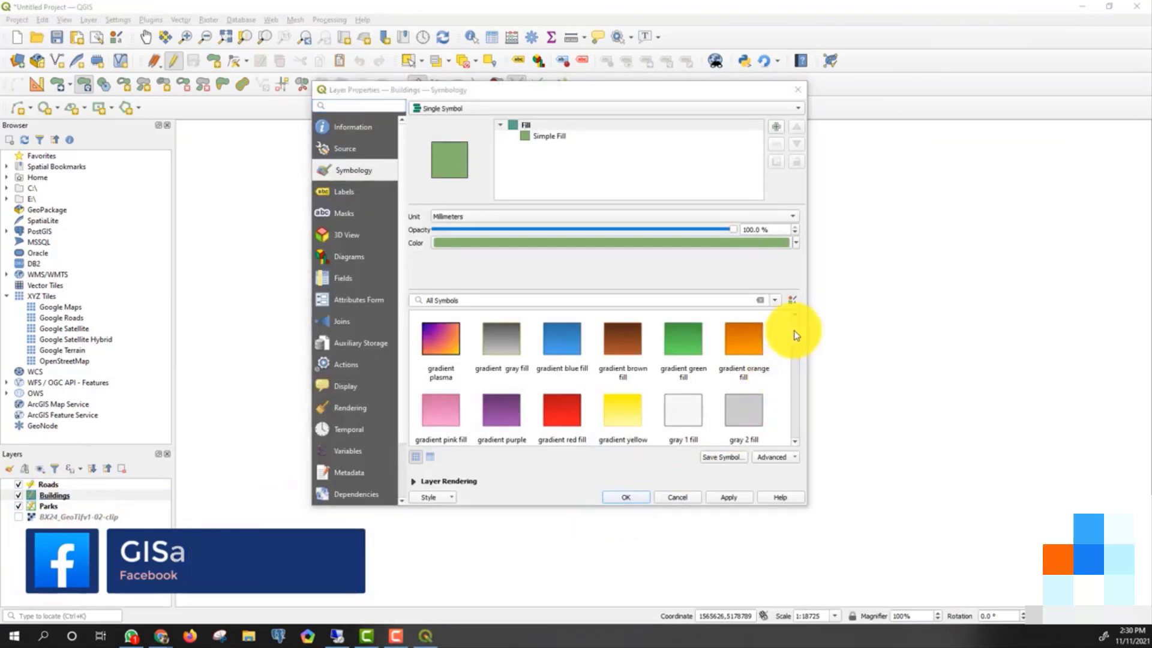
left_click_drag(795, 335, 796, 412)
left_click(429, 368)
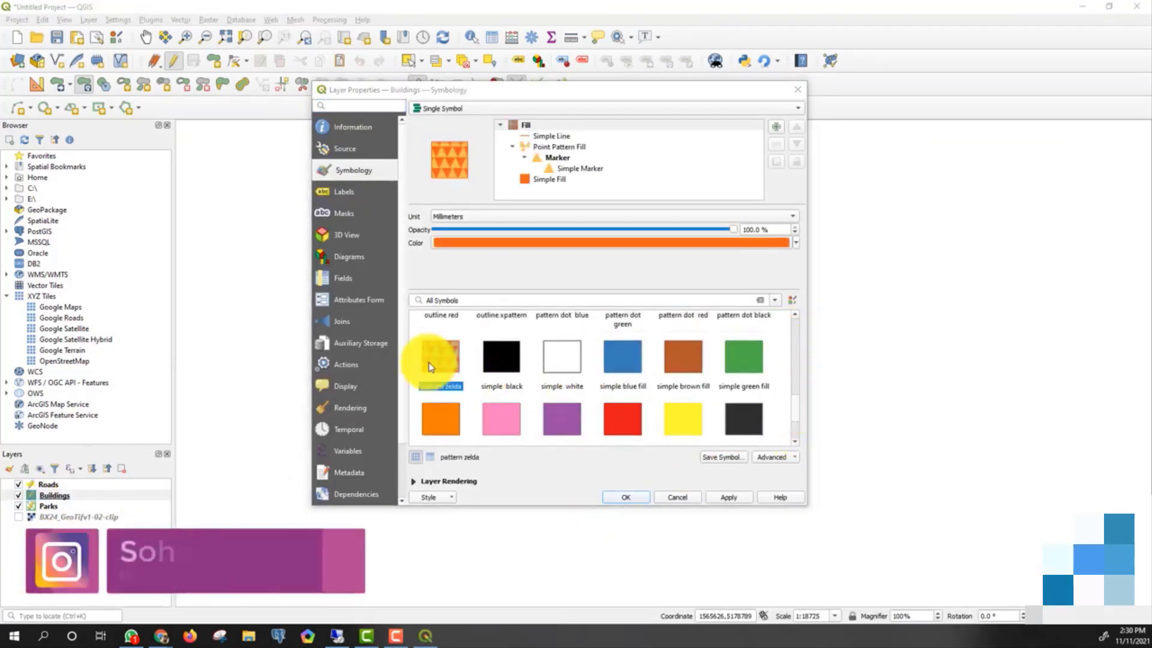
left_click(625, 497)
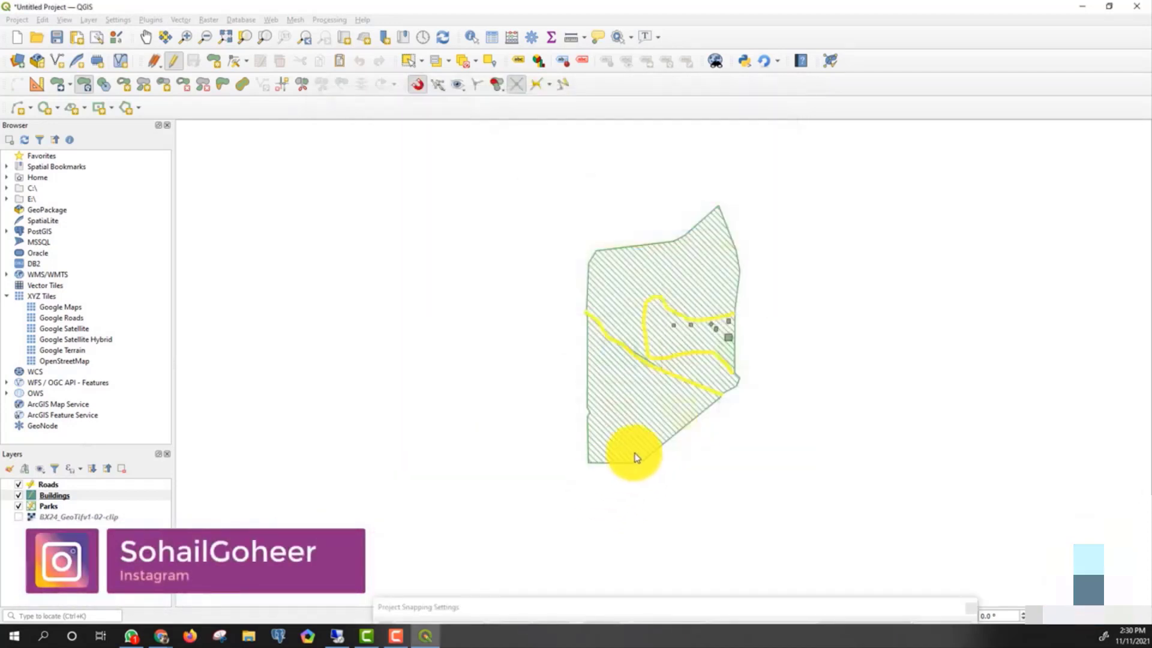
Style the Roads layer with the pattern circles line symbol
left_click(49, 484)
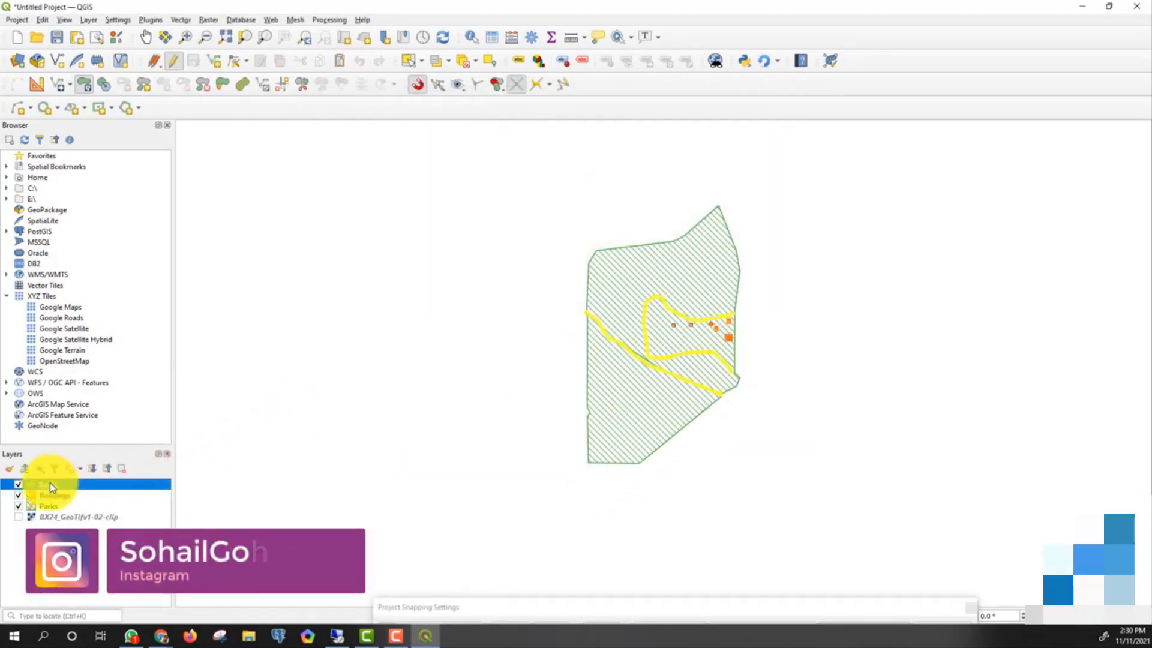
right_click(49, 482)
left_click(513, 330)
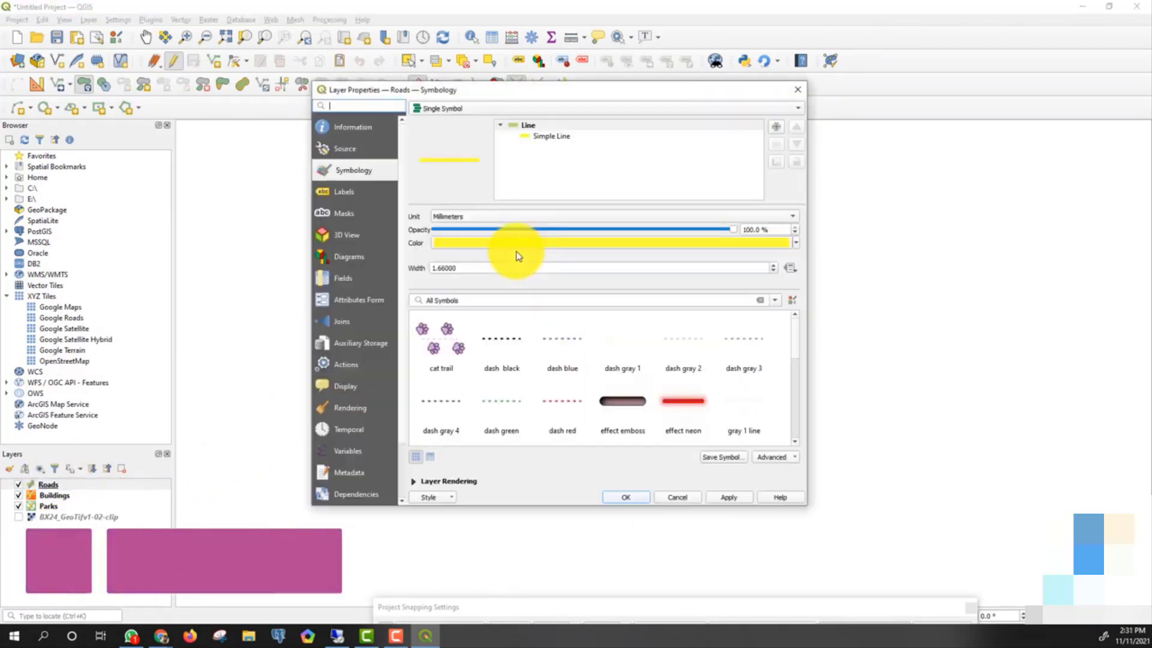
scroll(800, 360, "down", 2)
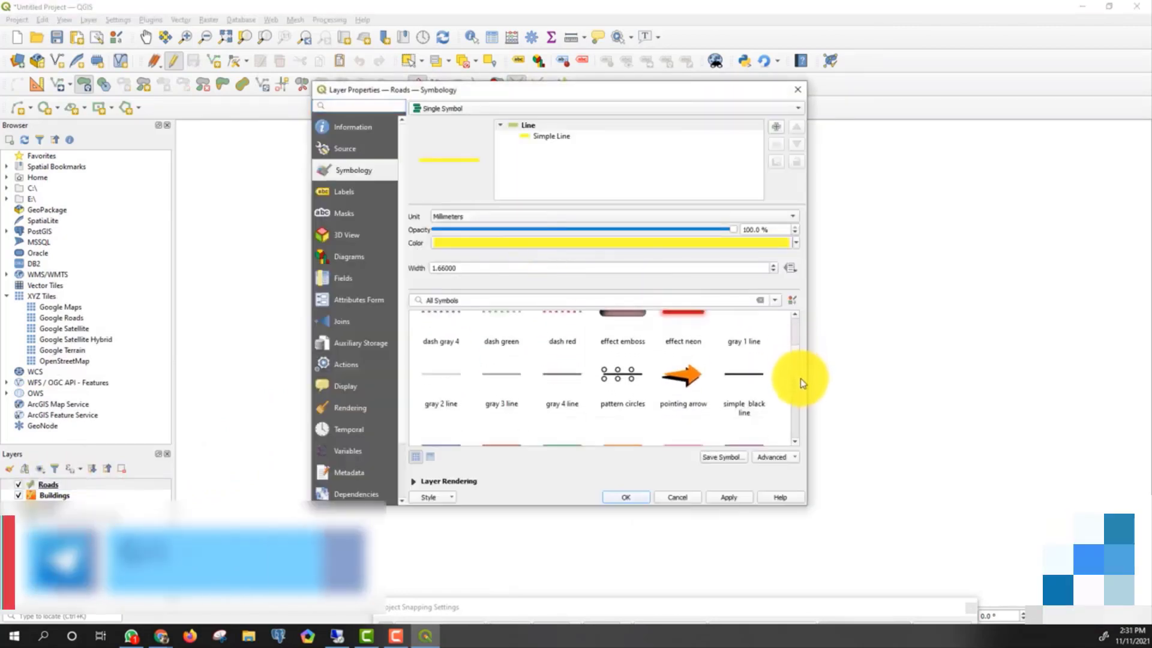
left_click(622, 373)
left_click(636, 487)
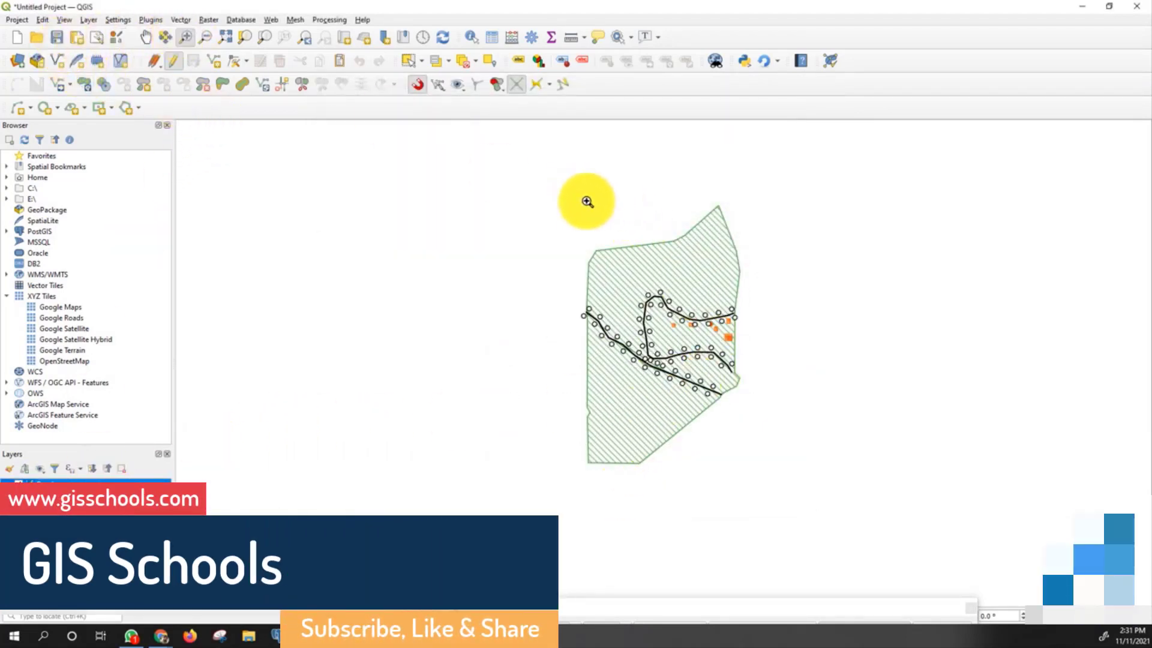
left_click_drag(587, 202, 754, 478)
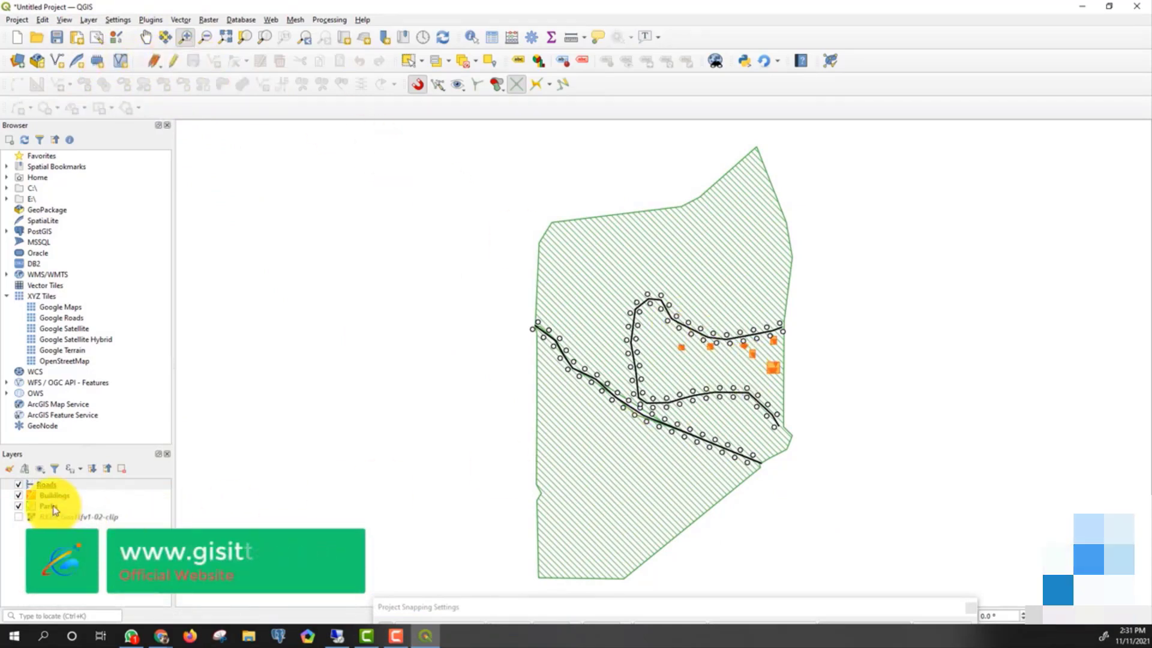
Switch to File Explorer, open the qgis folder on the All Data (E:) drive and select the project data files
left_click(248, 637)
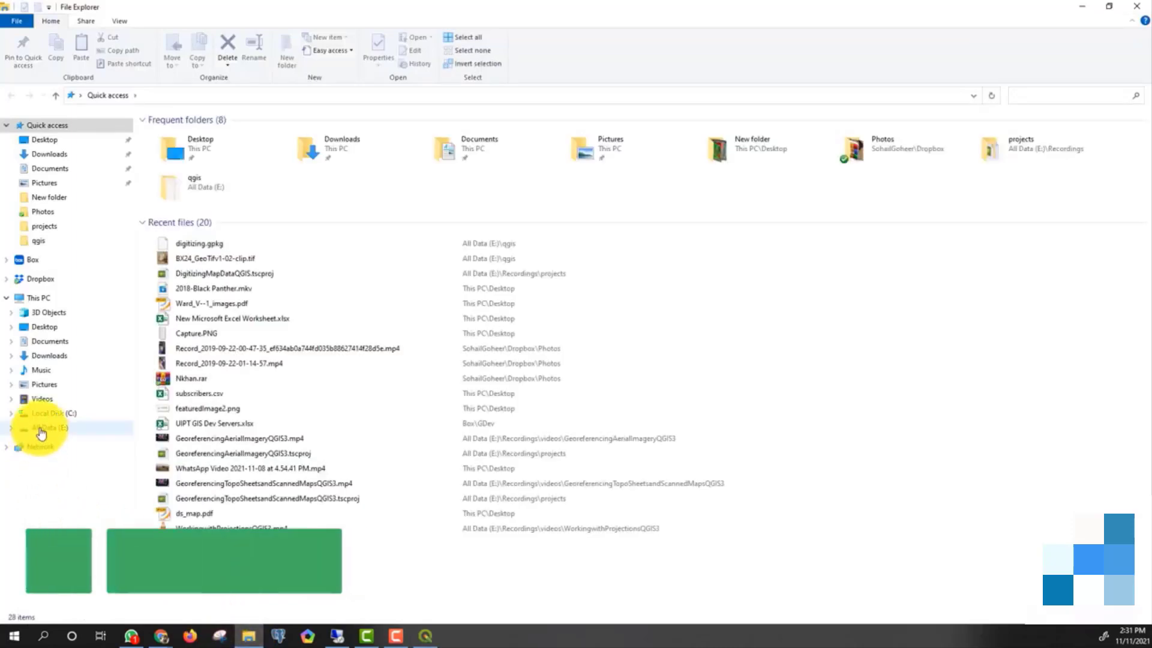
left_click(40, 430)
left_click(170, 249)
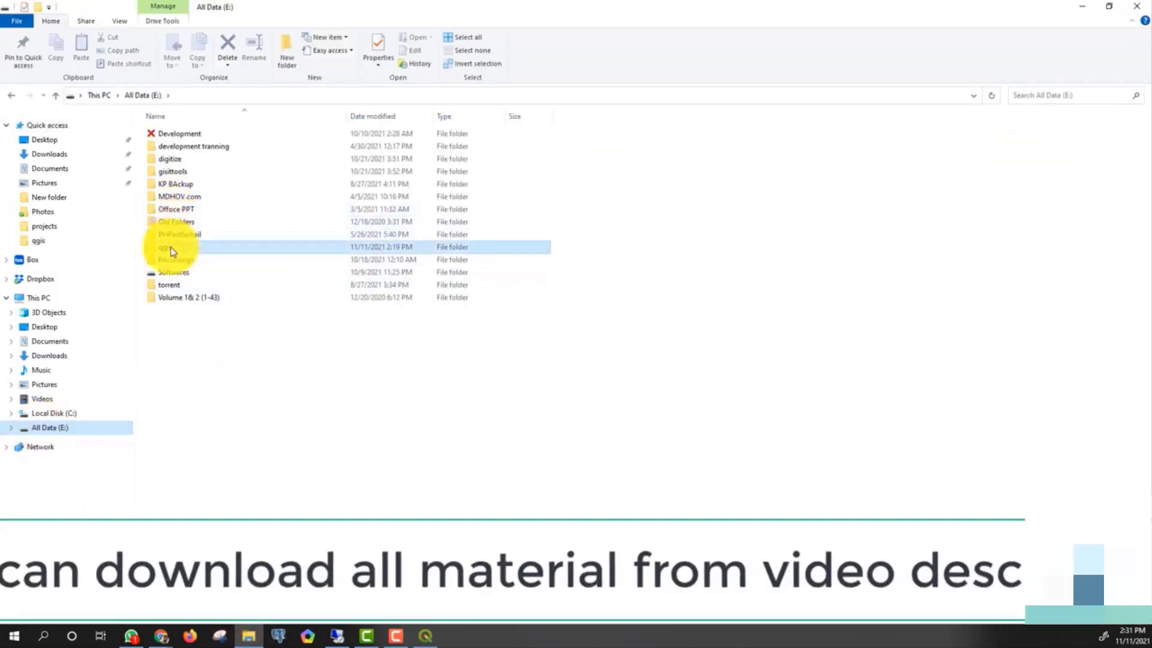
double_click(170, 248)
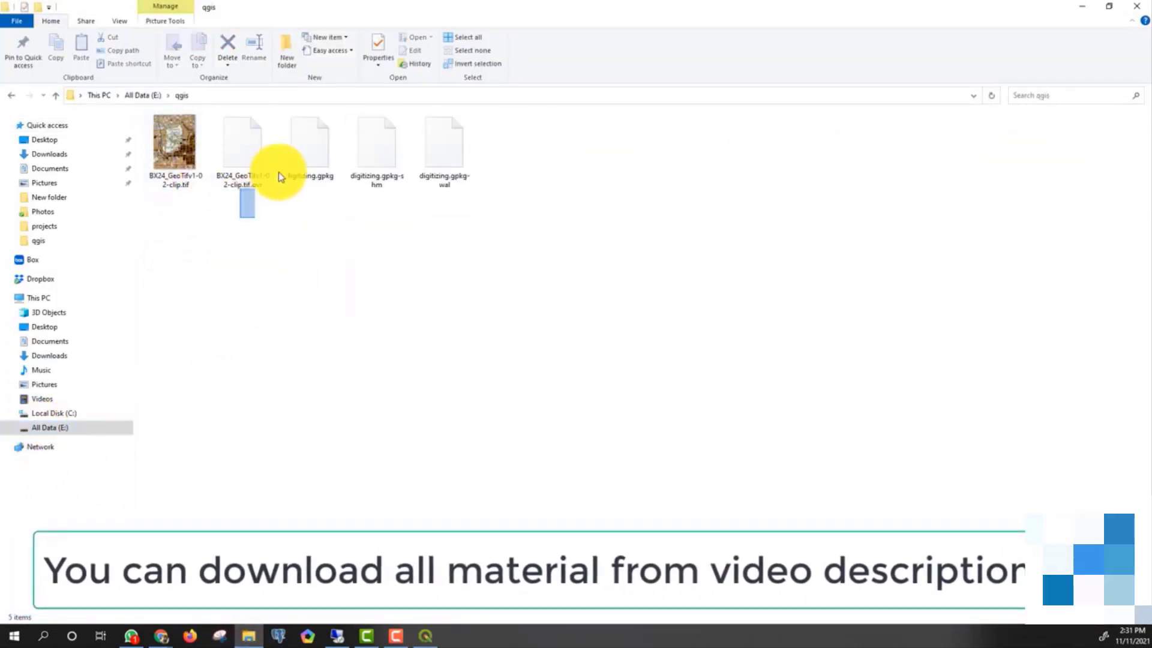
left_click_drag(279, 172, 514, 178)
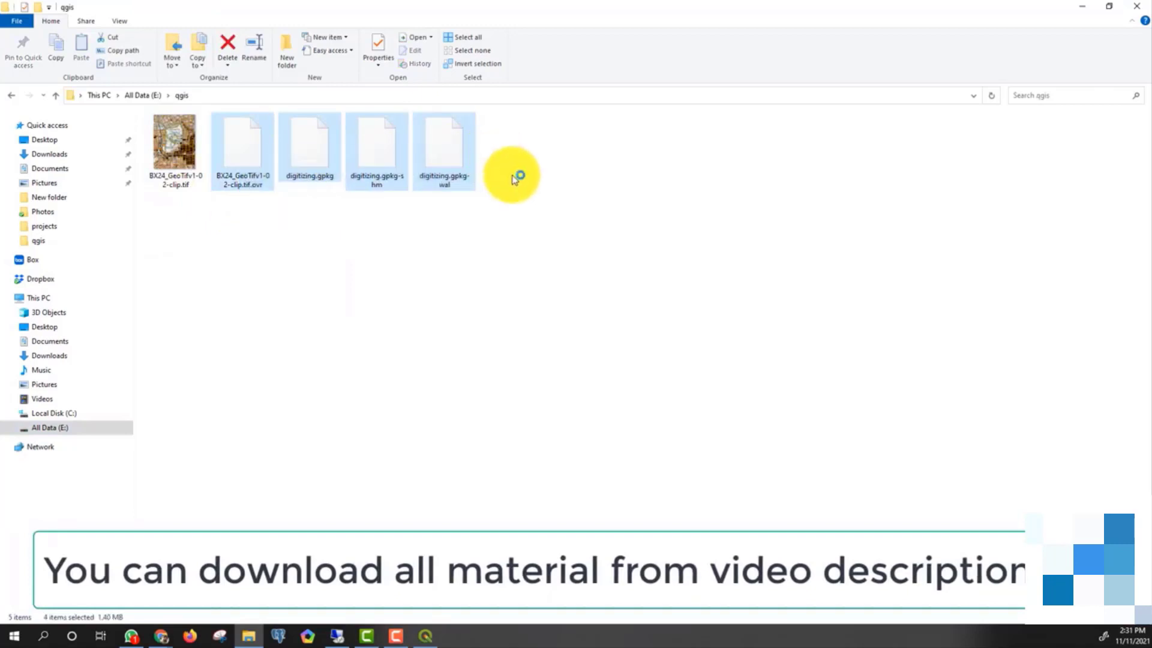
left_click_drag(240, 235, 530, 157)
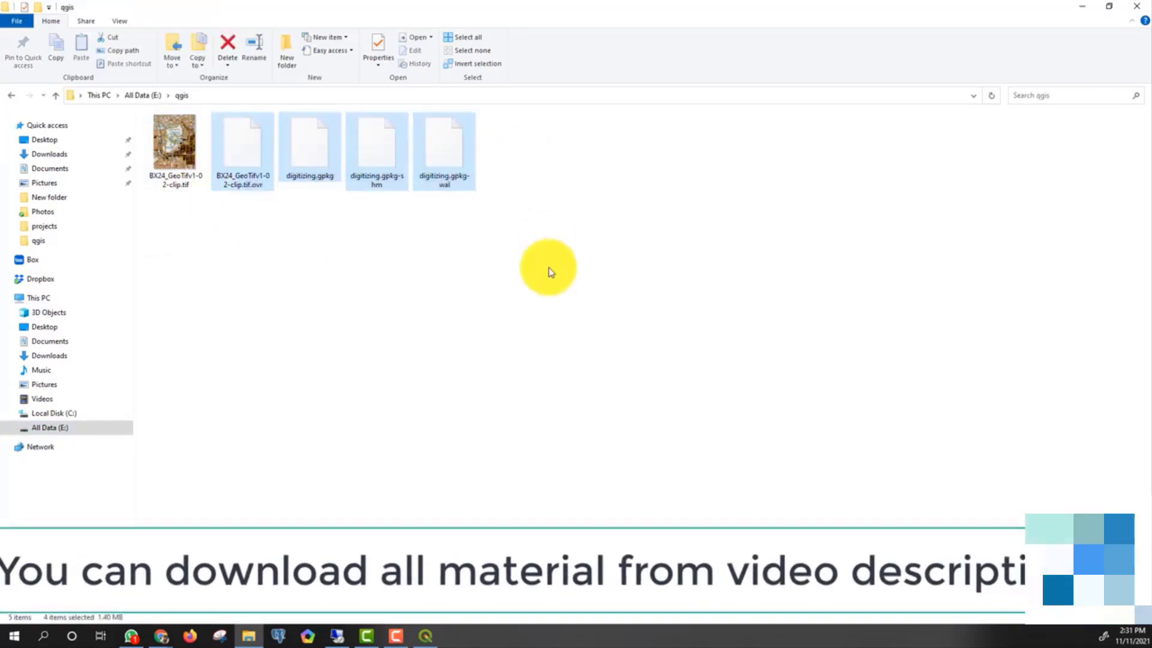
left_click(548, 268)
left_click_drag(207, 203, 484, 117)
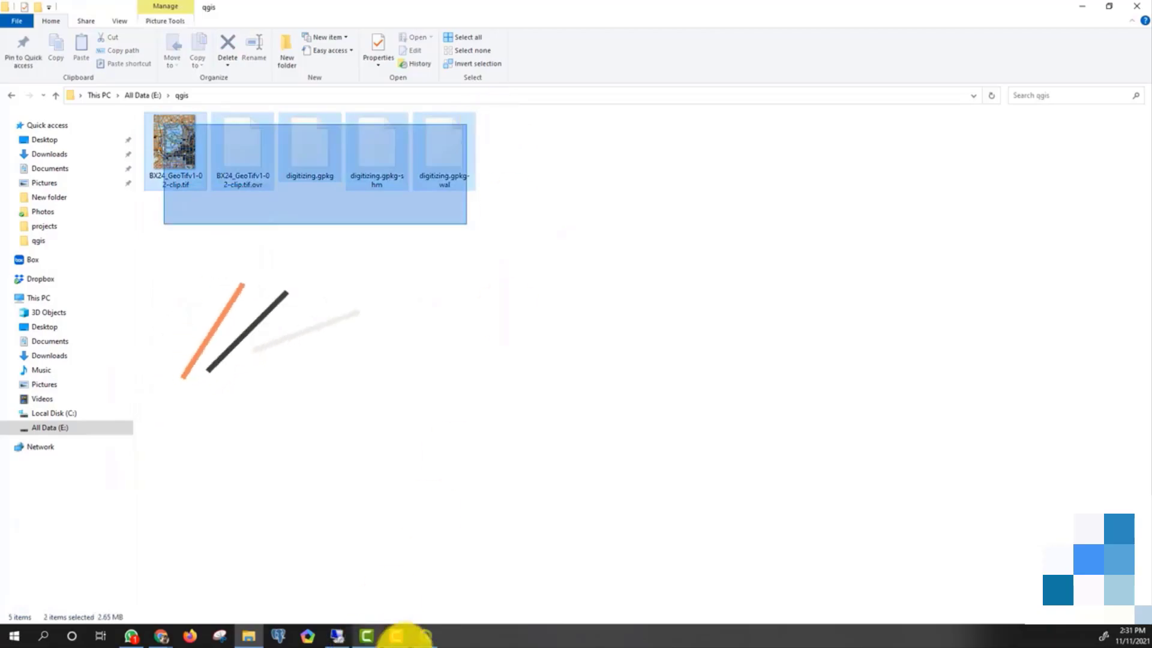